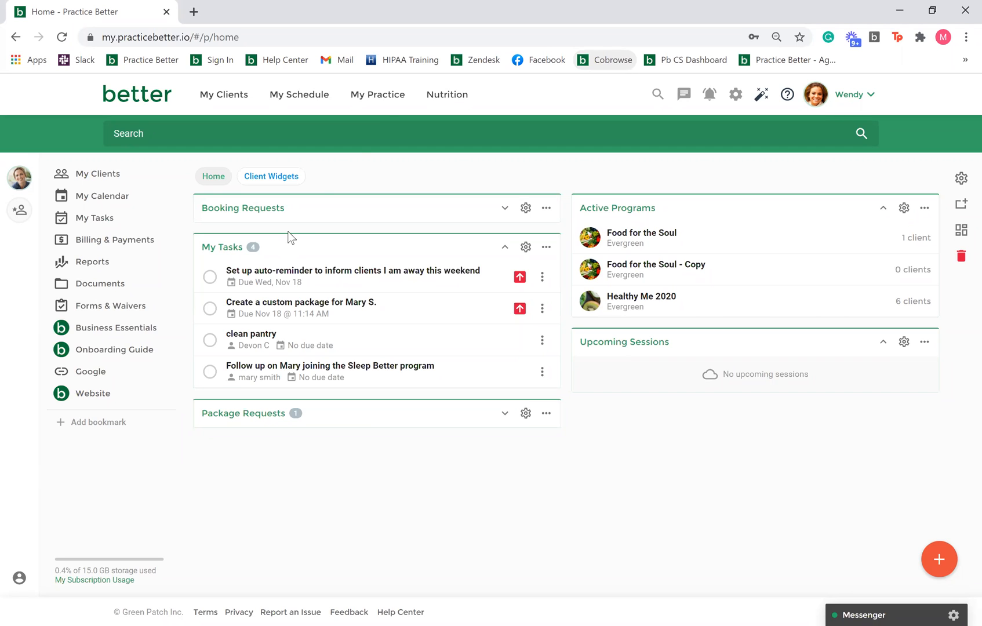
Open the practice's Note Templates list and view the options for creating a template.
{"action": "mouse_move", "coordinate": [380, 94]}
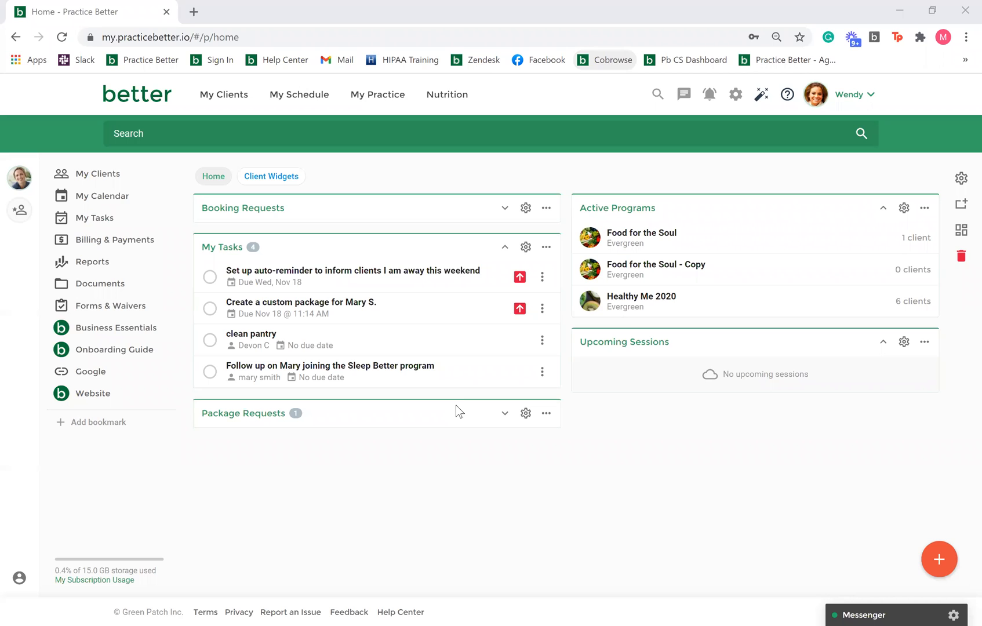
{"action": "left_click", "coordinate": [378, 95]}
{"action": "left_click", "coordinate": [362, 401]}
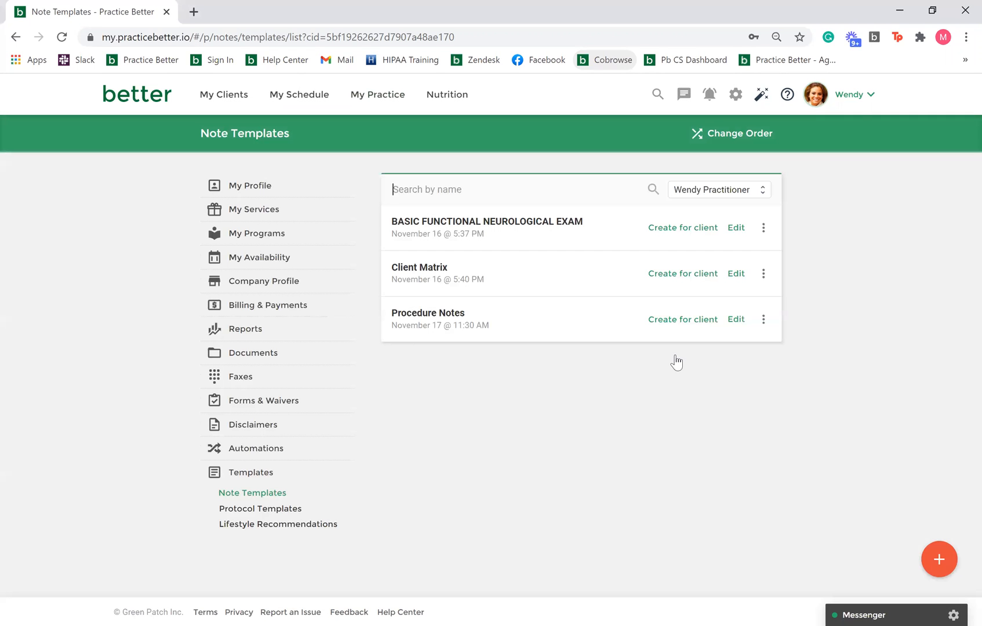
{"action": "left_click", "coordinate": [935, 560]}
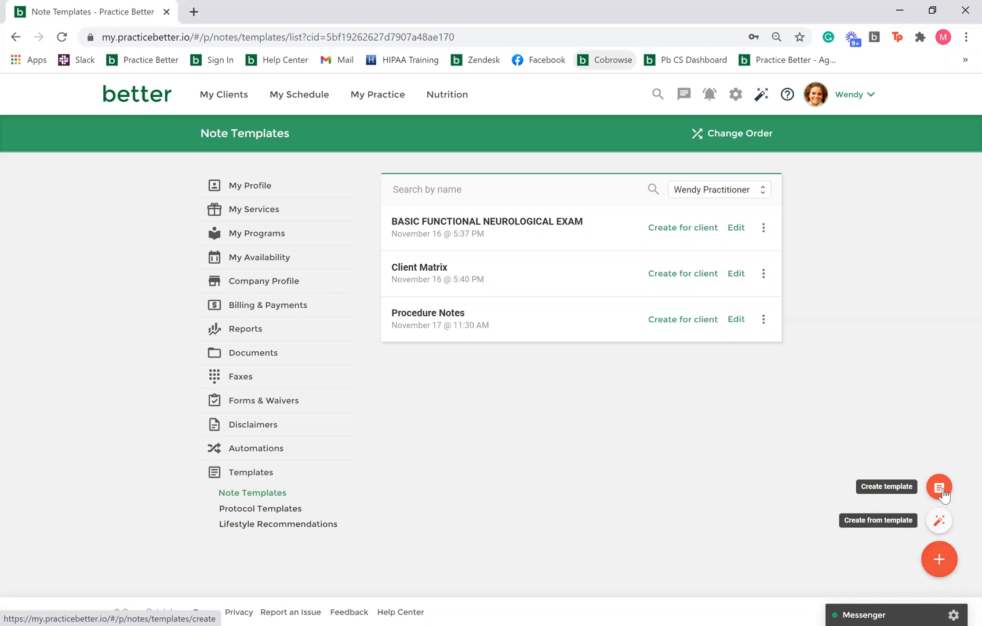
{"action": "left_click", "coordinate": [901, 410]}
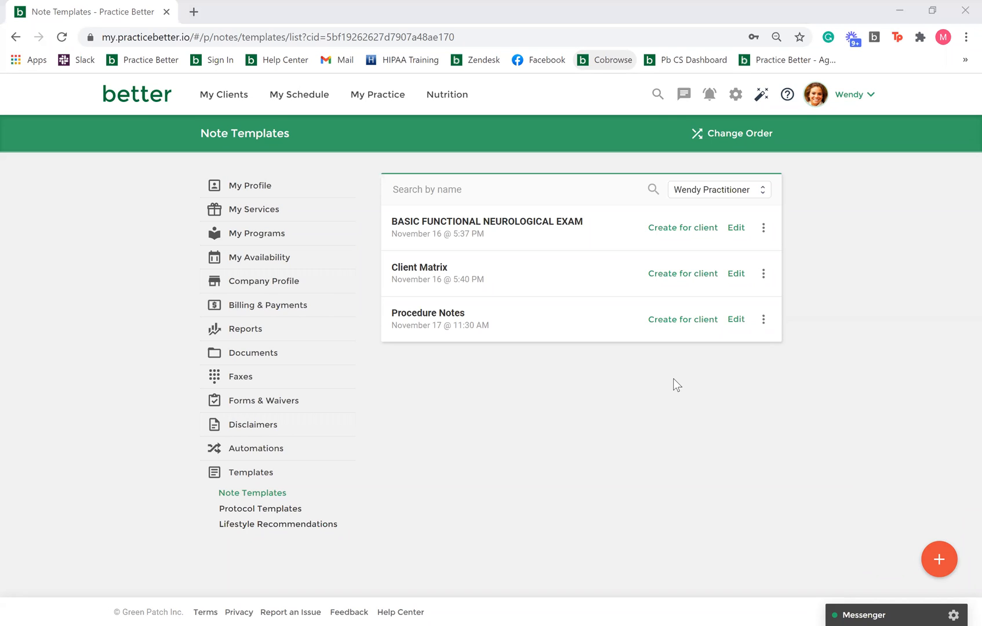
Open the BASIC FUNCTIONAL NEUROLOGICAL EXAM template and examine its exam tables from vitals down to balance and coordination.
{"action": "left_click", "coordinate": [551, 227]}
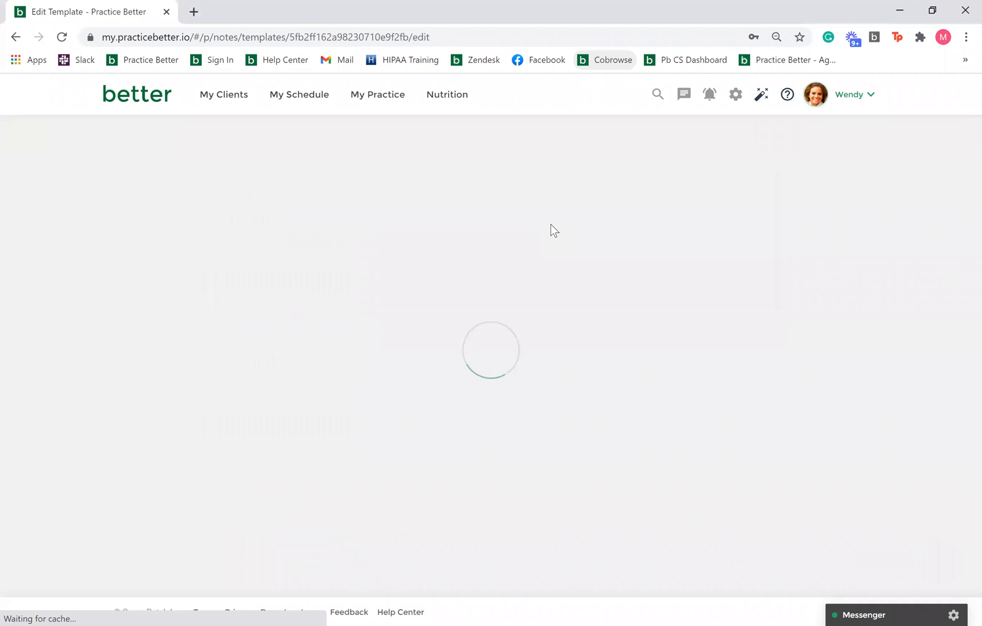
{"action": "scroll", "coordinate": [604, 198], "scroll_direction": "down", "scroll_amount": 3}
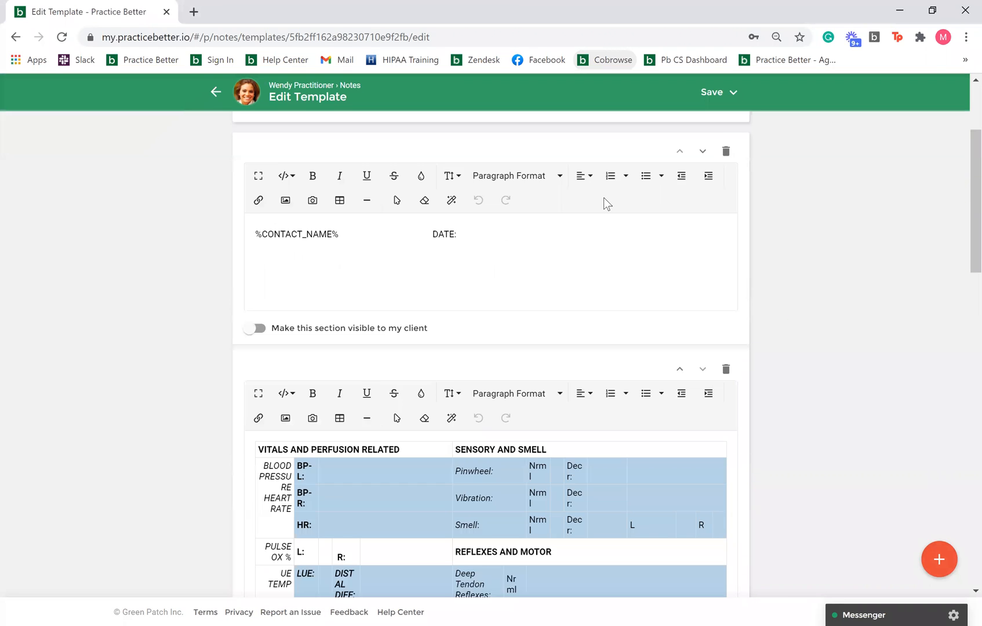
{"action": "scroll", "coordinate": [604, 198], "scroll_direction": "up", "scroll_amount": 3}
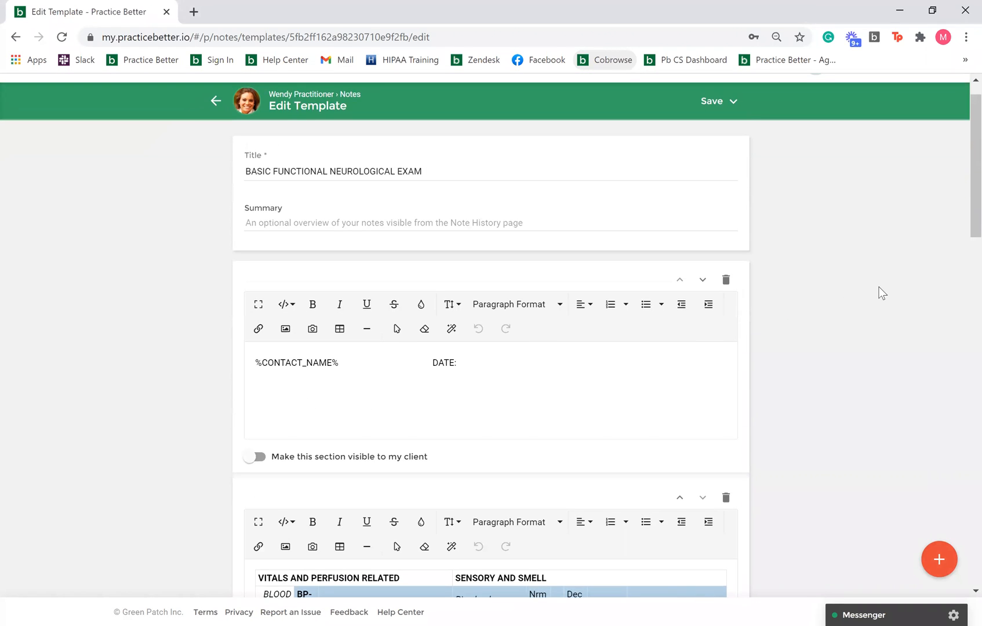
{"action": "scroll", "coordinate": [880, 292], "scroll_direction": "down", "scroll_amount": 3}
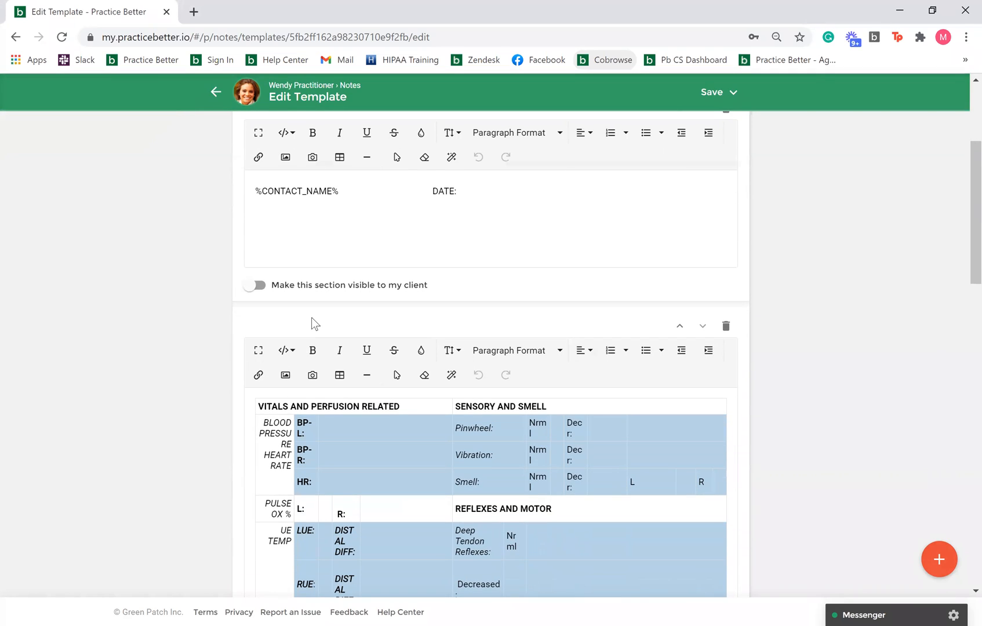
{"action": "scroll", "coordinate": [872, 261], "scroll_direction": "down", "scroll_amount": 2}
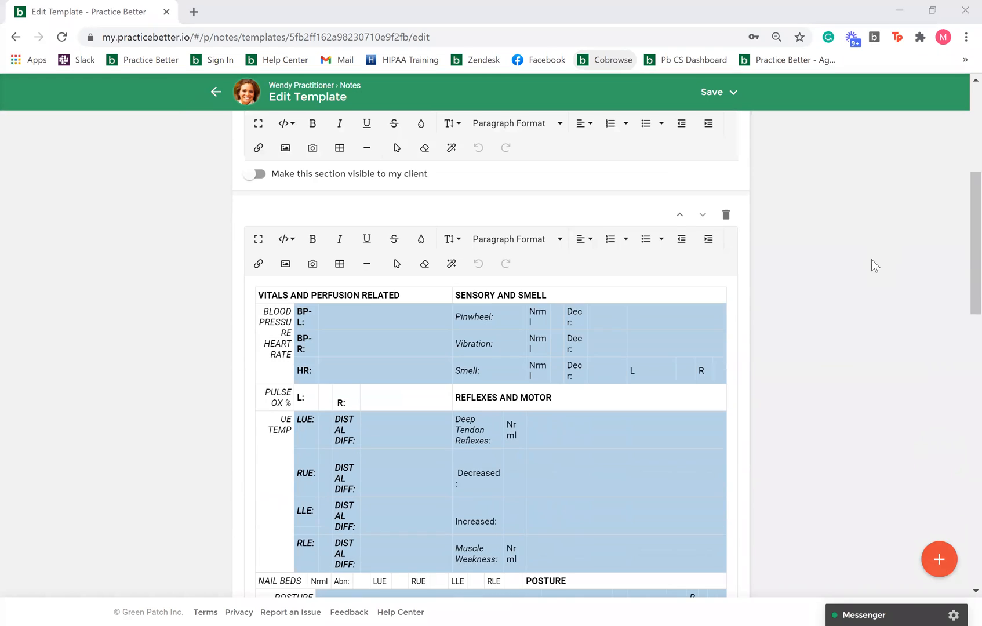
{"action": "scroll", "coordinate": [871, 266], "scroll_direction": "down", "scroll_amount": 1}
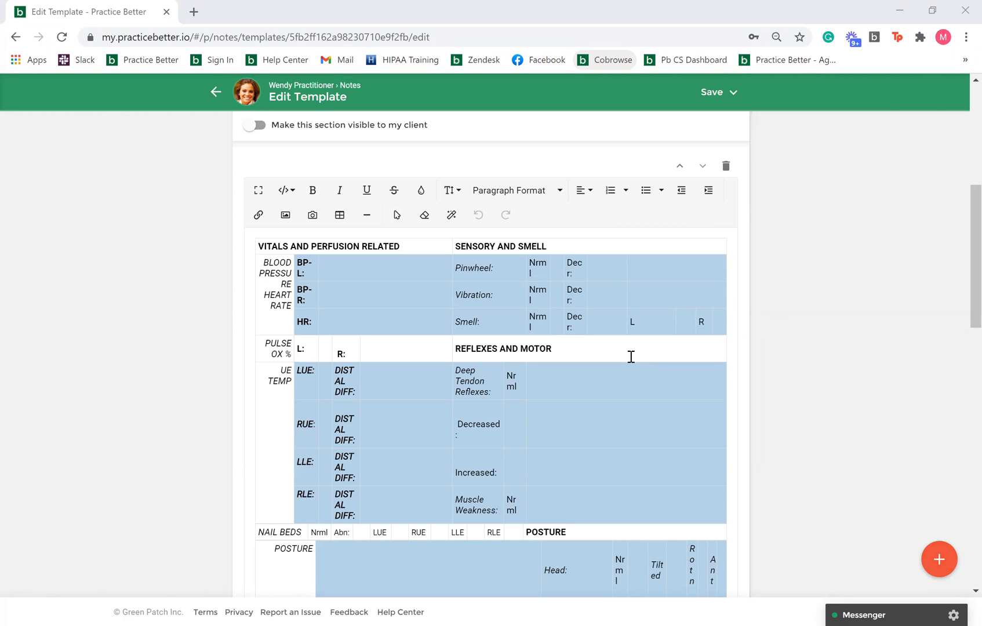
{"action": "scroll", "coordinate": [631, 357], "scroll_direction": "down", "scroll_amount": 5}
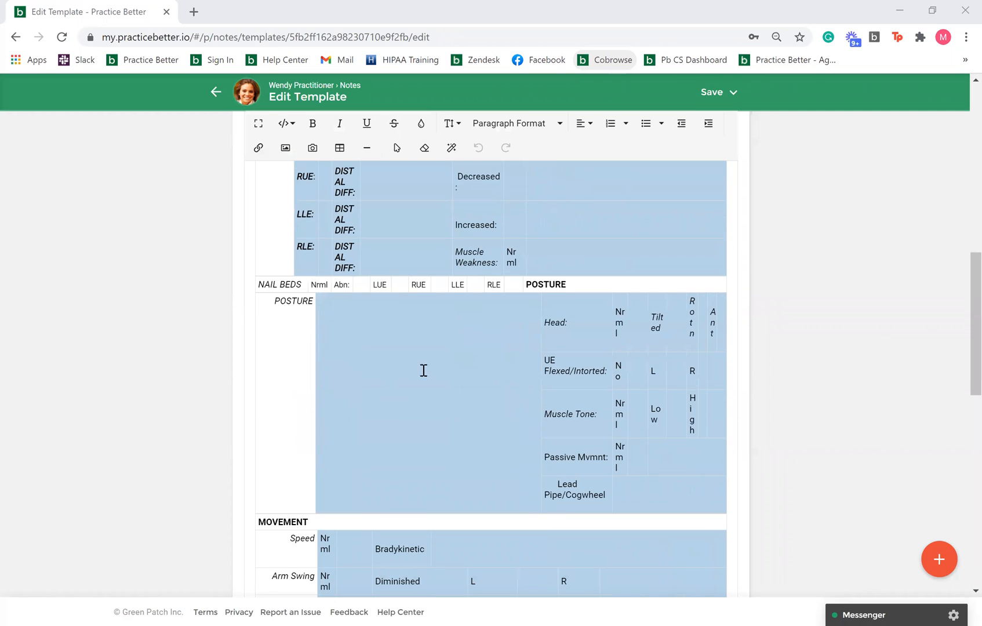
{"action": "scroll", "coordinate": [587, 434], "scroll_direction": "down", "scroll_amount": 3}
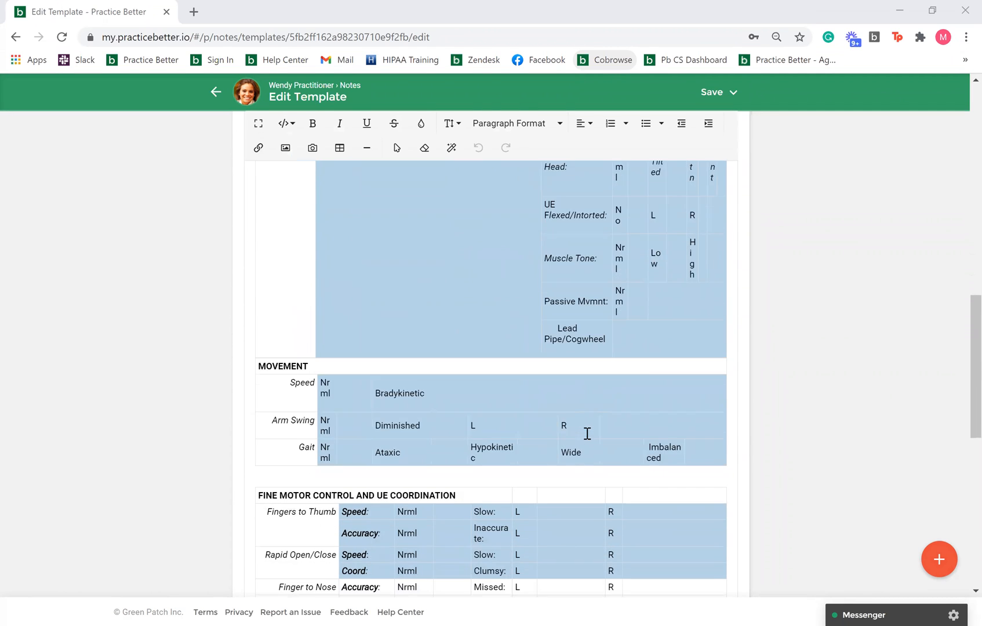
{"action": "scroll", "coordinate": [587, 434], "scroll_direction": "down", "scroll_amount": 8}
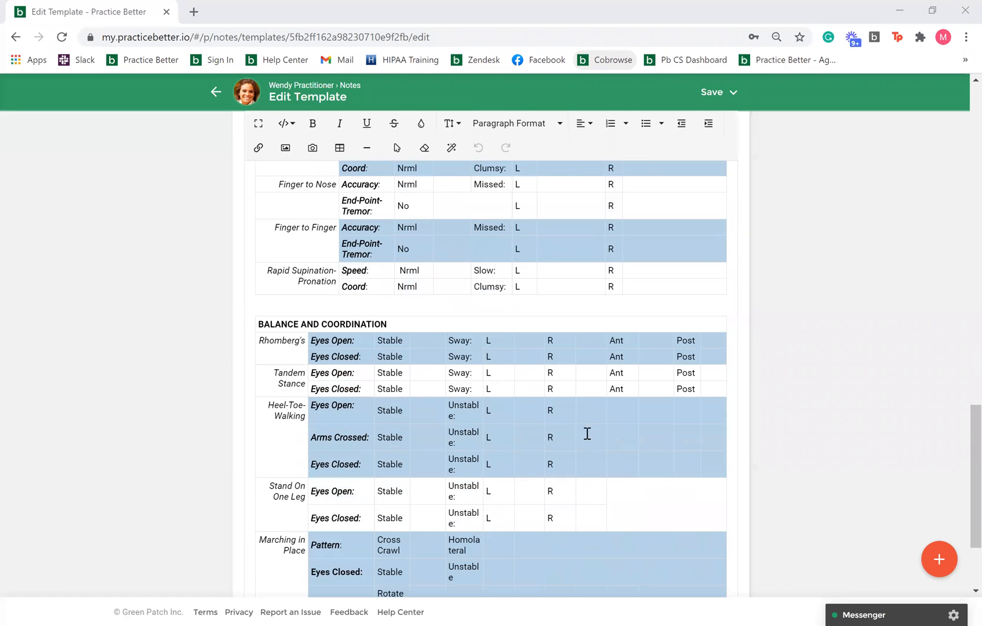
{"action": "scroll", "coordinate": [587, 433], "scroll_direction": "down", "scroll_amount": 2}
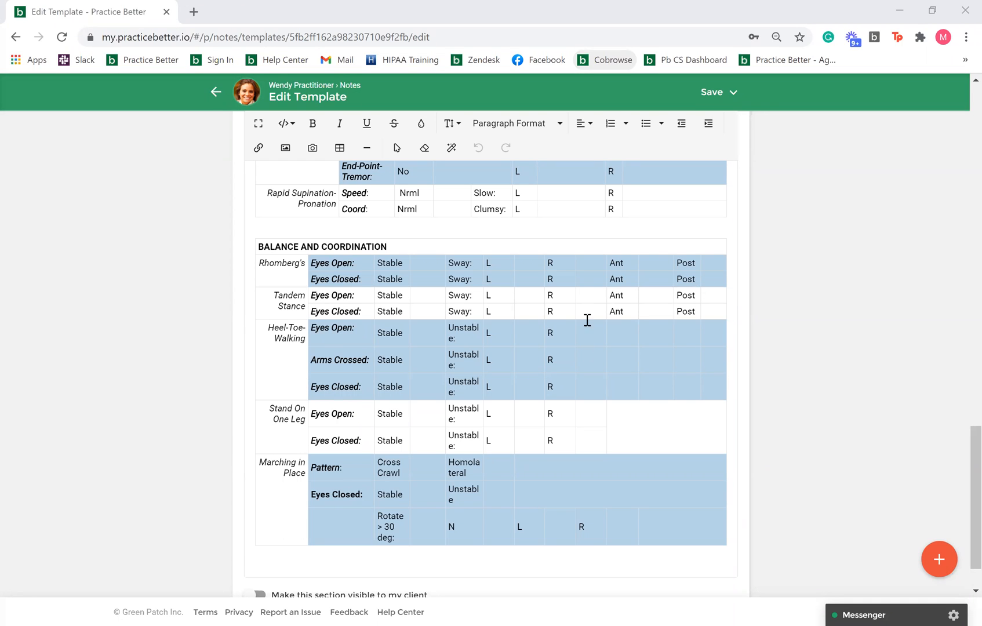
Enter an x for Rhomberg's Eyes Open sway L and for Heel-Toe-Walking Arms Crossed unstable R.
{"action": "left_click", "coordinate": [530, 263]}
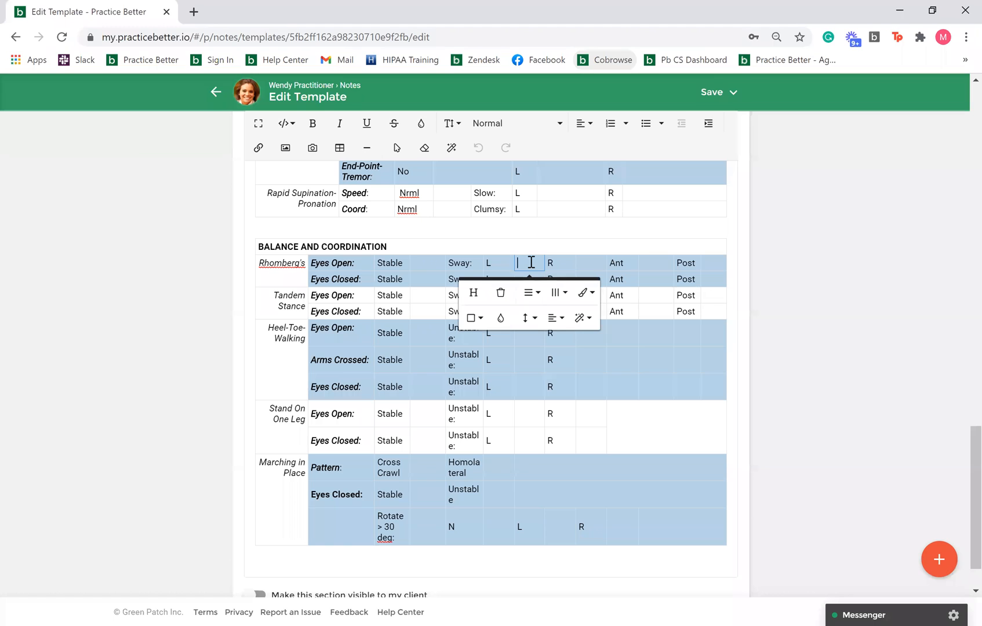
{"action": "type", "text": "x"}
{"action": "left_click", "coordinate": [595, 368]}
{"action": "type", "text": "x"}
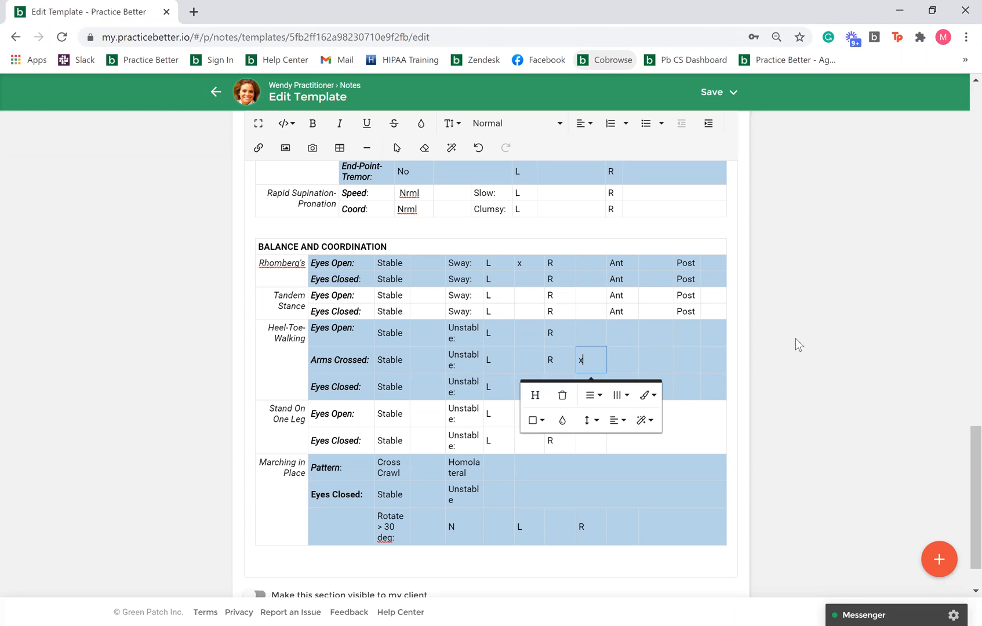
{"action": "left_click", "coordinate": [795, 338]}
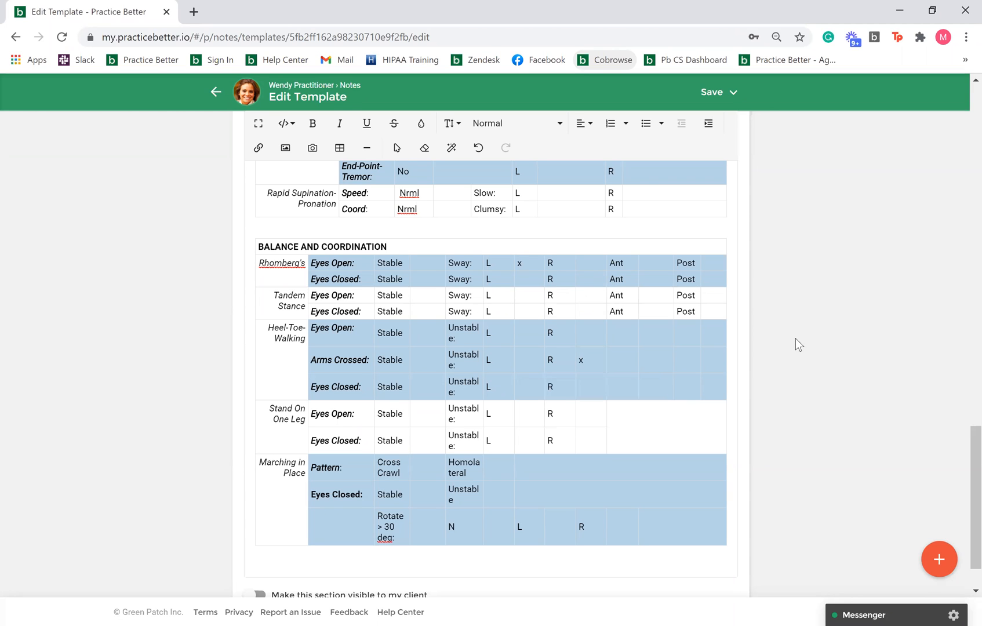
Return to the note templates list, discarding the unsaved changes to the neurological exam template.
{"action": "scroll", "coordinate": [795, 338], "scroll_direction": "down", "scroll_amount": 1}
{"action": "scroll", "coordinate": [796, 339], "scroll_direction": "up", "scroll_amount": 15}
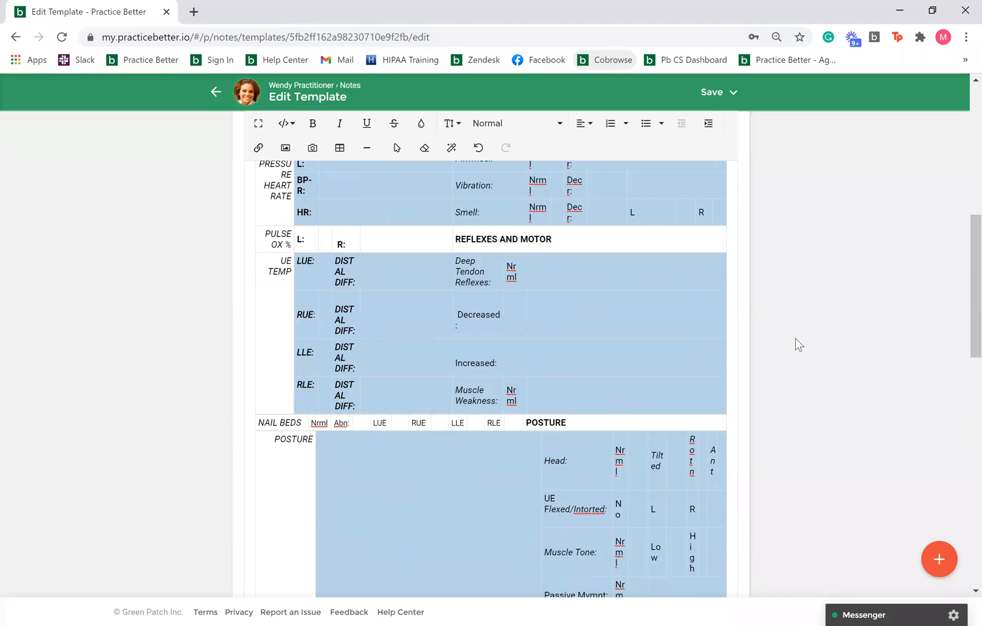
{"action": "scroll", "coordinate": [796, 338], "scroll_direction": "up", "scroll_amount": 10}
{"action": "left_click", "coordinate": [215, 140]}
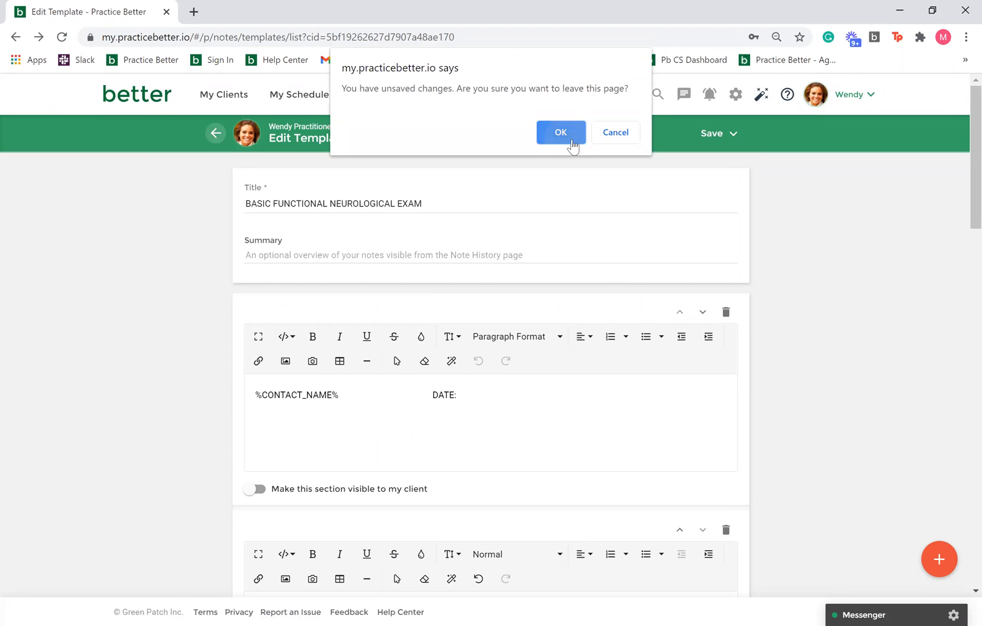
{"action": "left_click", "coordinate": [561, 133]}
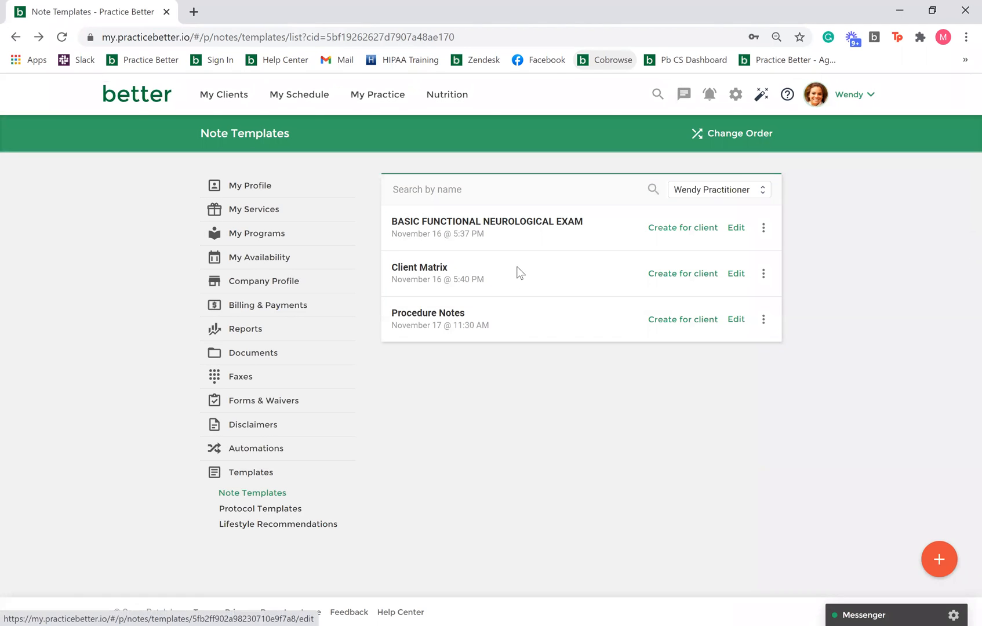
Open the Client Matrix template and examine its Lifestyle Factors and Physiology and Function sections.
{"action": "left_click", "coordinate": [520, 272]}
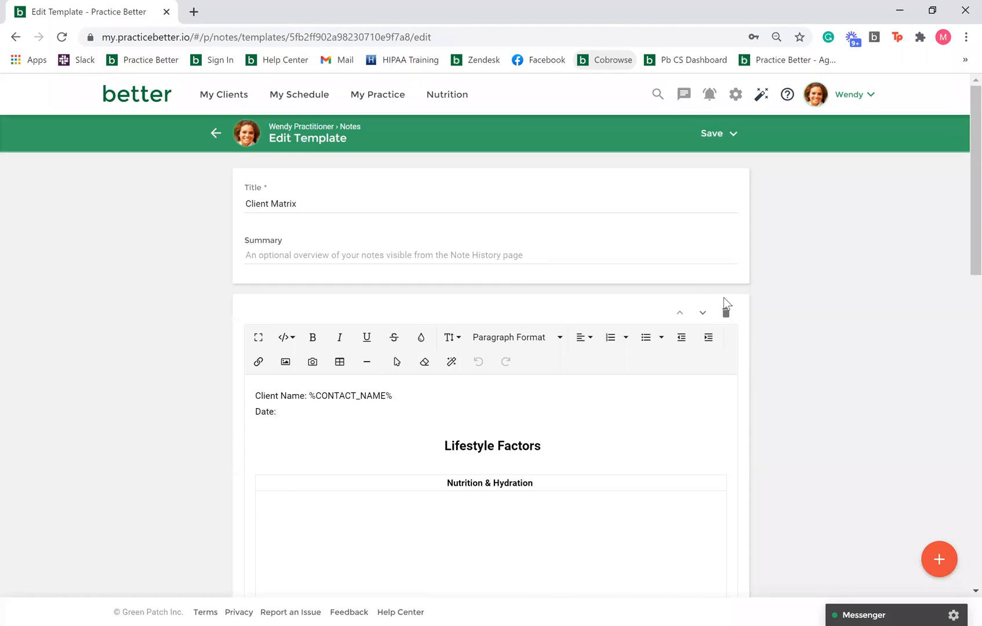
{"action": "scroll", "coordinate": [724, 297], "scroll_direction": "down", "scroll_amount": 6}
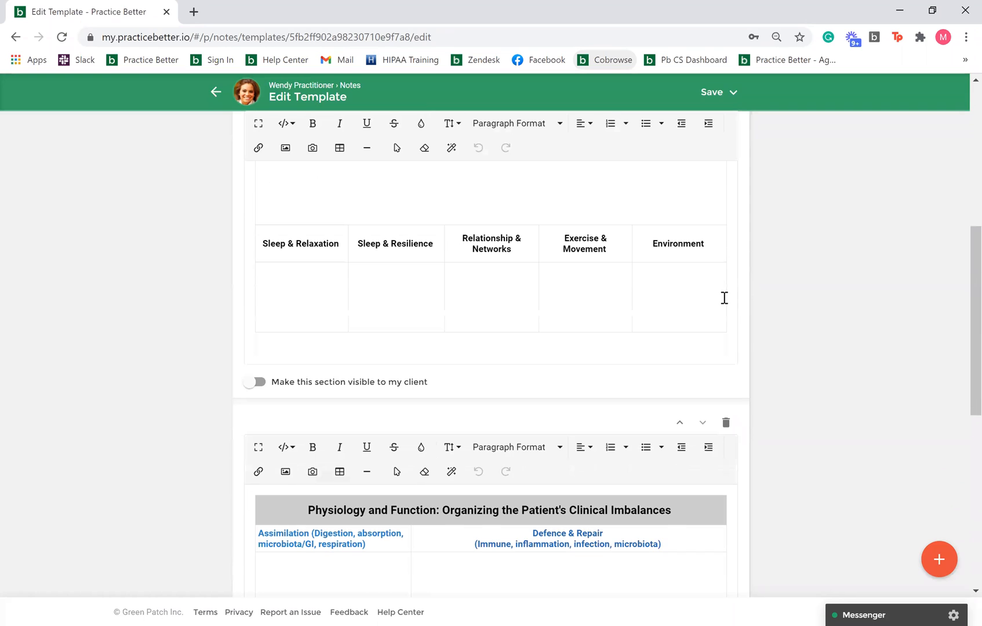
{"action": "scroll", "coordinate": [724, 298], "scroll_direction": "down", "scroll_amount": 6}
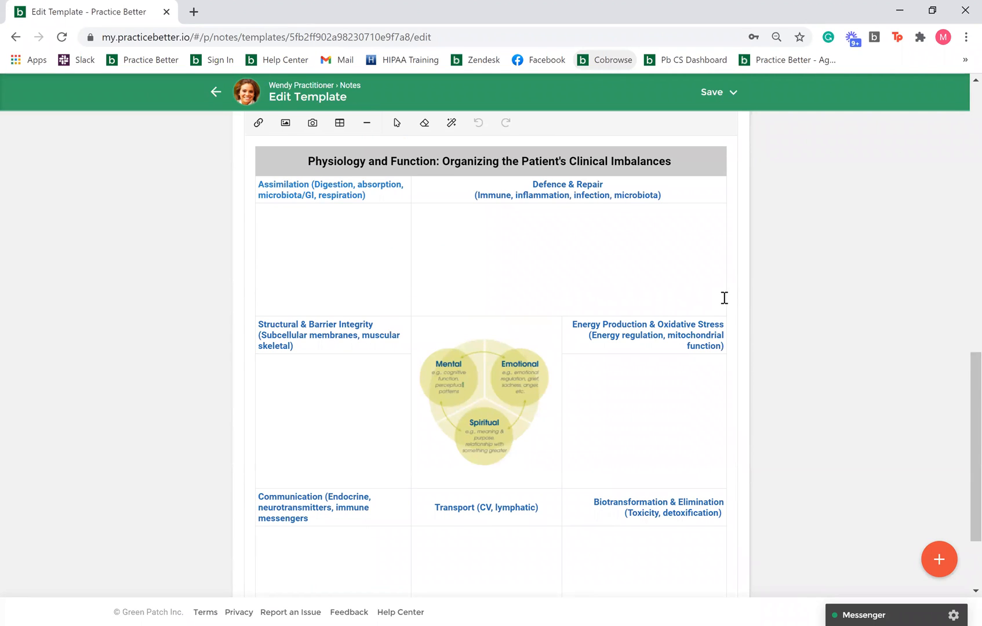
{"action": "scroll", "coordinate": [621, 376], "scroll_direction": "down", "scroll_amount": 1}
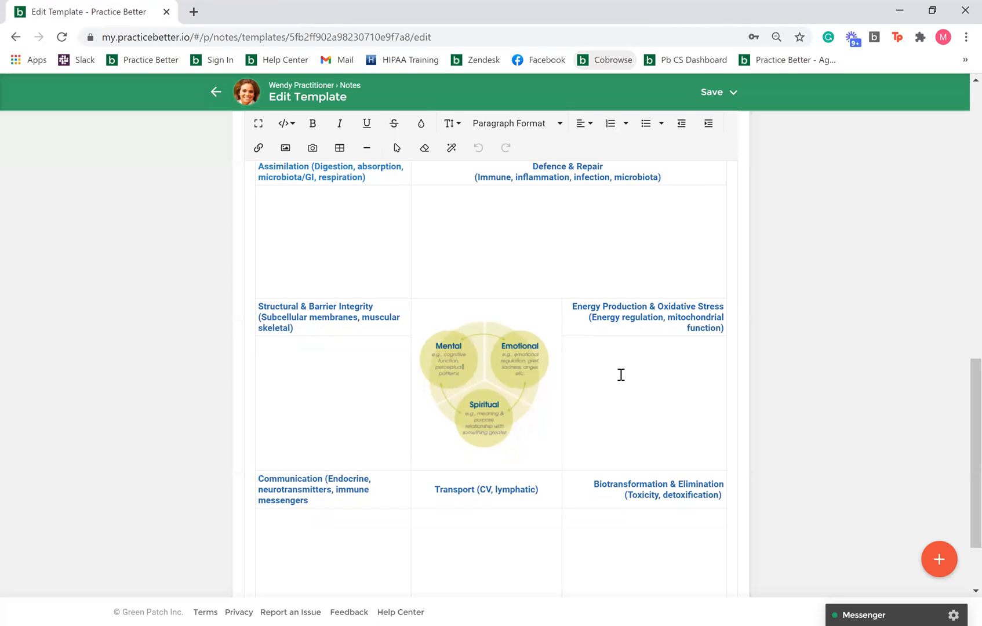
{"action": "scroll", "coordinate": [530, 362], "scroll_direction": "down", "scroll_amount": 1}
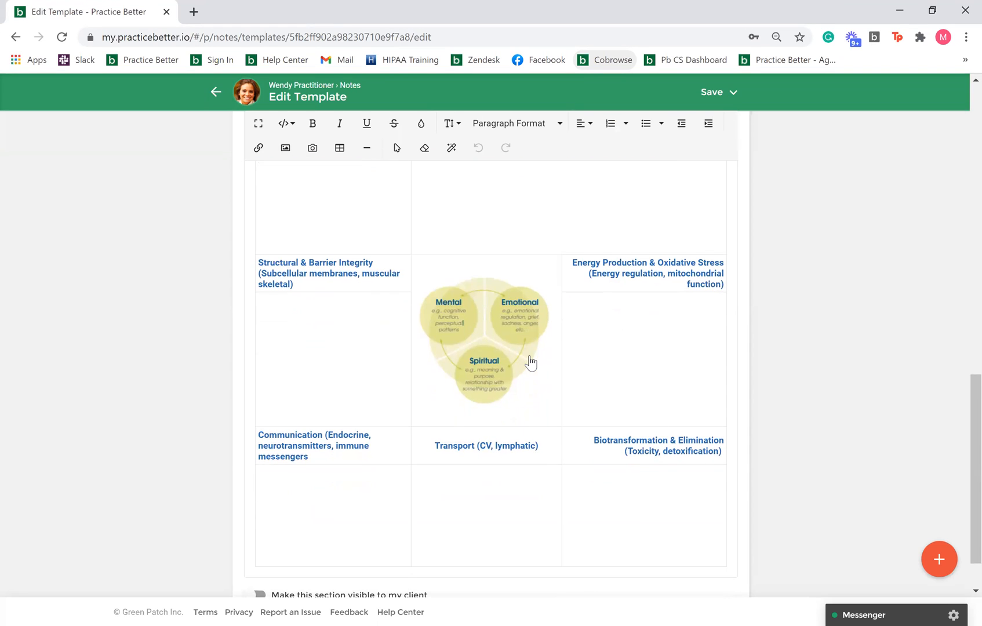
{"action": "scroll", "coordinate": [531, 362], "scroll_direction": "up", "scroll_amount": 2}
{"action": "scroll", "coordinate": [530, 361], "scroll_direction": "up", "scroll_amount": 2}
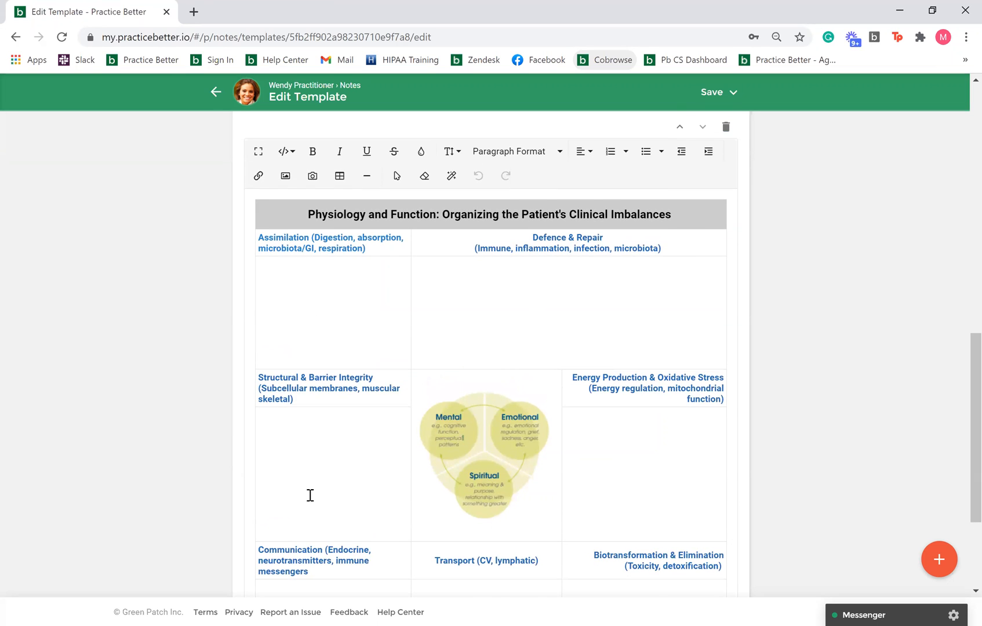
{"action": "scroll", "coordinate": [309, 496], "scroll_direction": "down", "scroll_amount": 2}
{"action": "scroll", "coordinate": [616, 403], "scroll_direction": "down", "scroll_amount": 2}
{"action": "scroll", "coordinate": [616, 402], "scroll_direction": "up", "scroll_amount": 3}
{"action": "scroll", "coordinate": [404, 299], "scroll_direction": "up", "scroll_amount": 1}
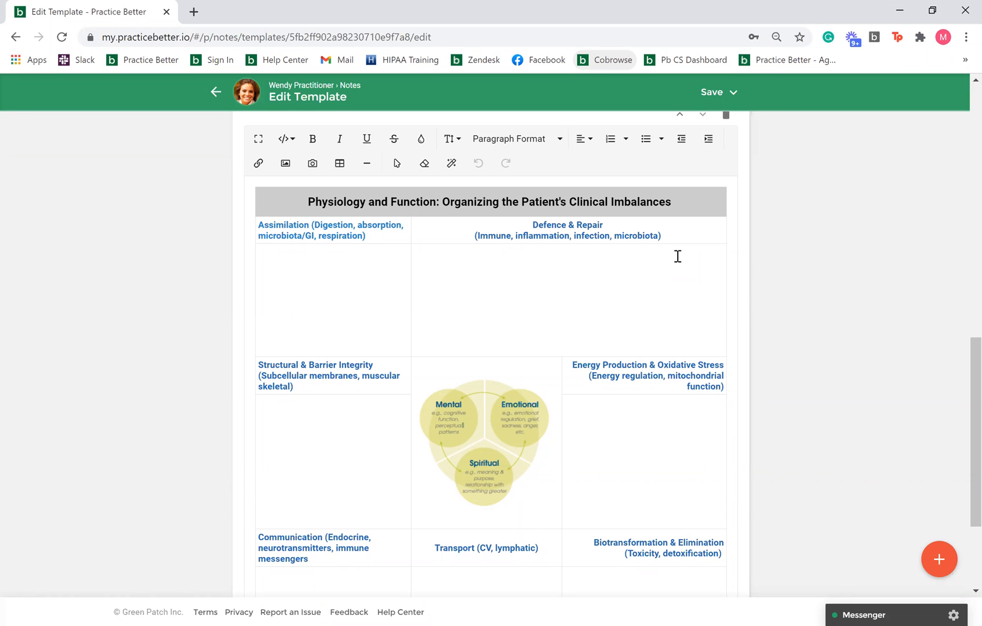
{"action": "scroll", "coordinate": [678, 256], "scroll_direction": "down", "scroll_amount": 3}
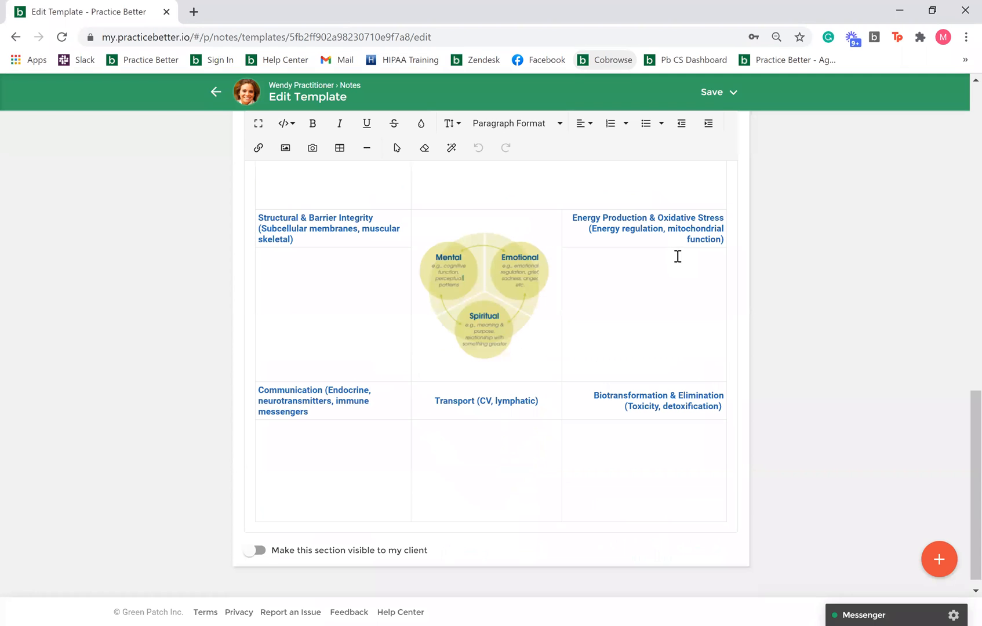
{"action": "scroll", "coordinate": [678, 256], "scroll_direction": "up", "scroll_amount": 12}
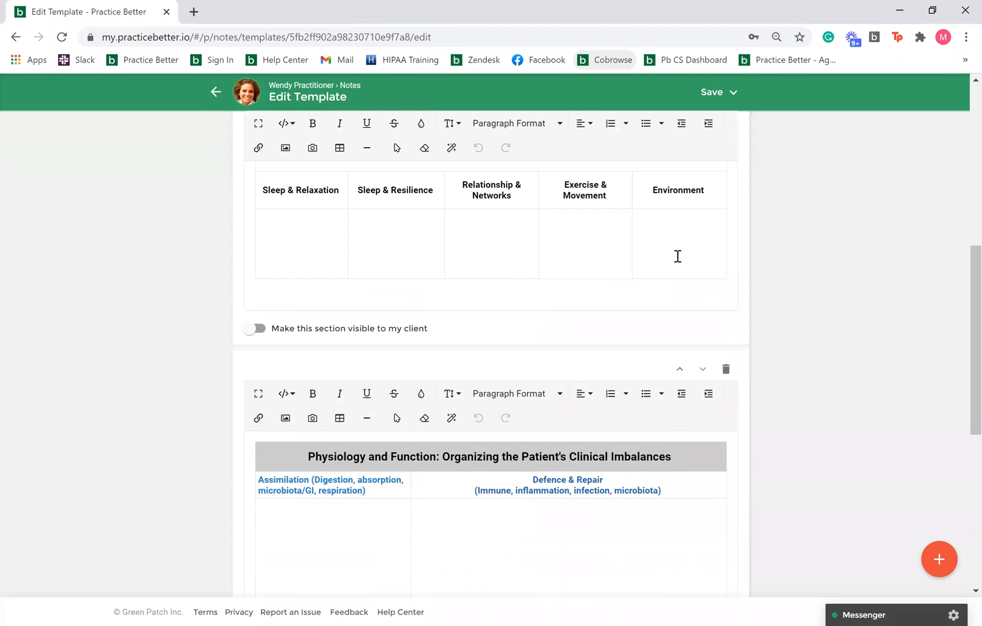
{"action": "scroll", "coordinate": [678, 256], "scroll_direction": "up", "scroll_amount": 5}
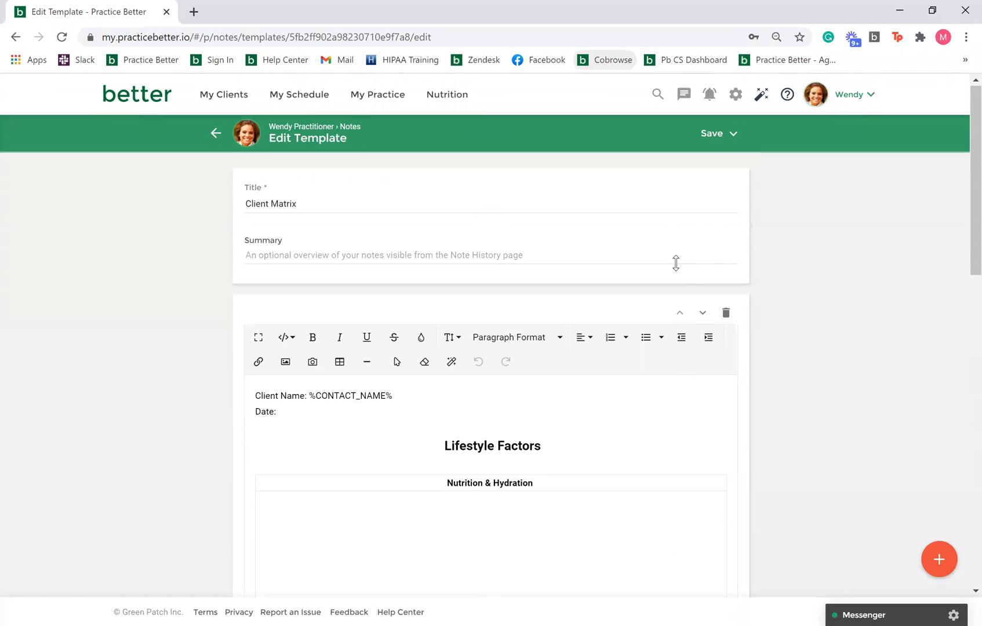
Go back to the templates list, open the Procedure Notes template and examine its patient detail placeholders.
{"action": "key", "text": "alt+Left"}
{"action": "left_click", "coordinate": [428, 316]}
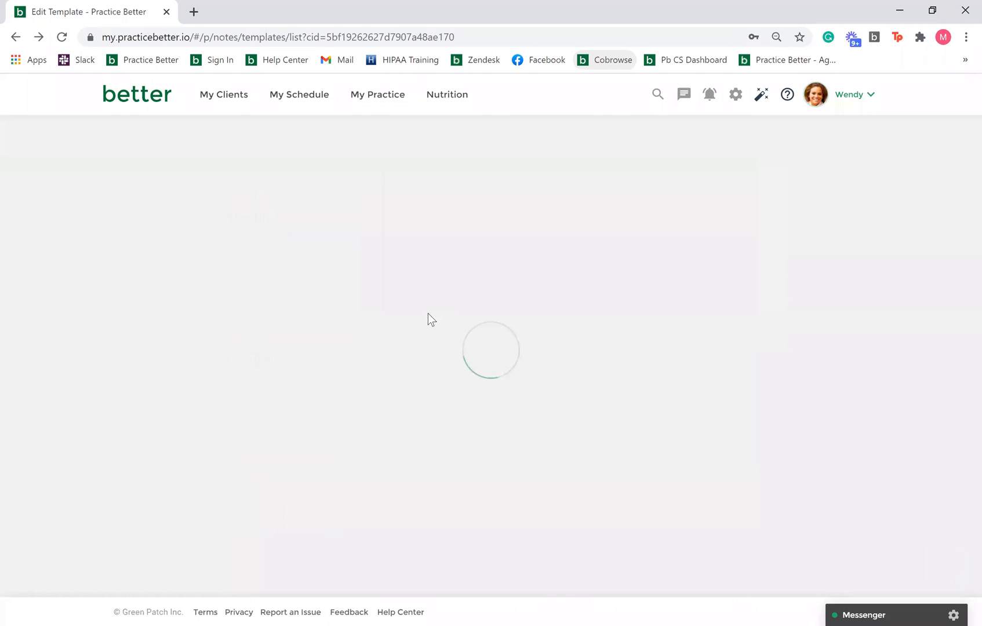
{"action": "scroll", "coordinate": [428, 314], "scroll_direction": "down", "scroll_amount": 2}
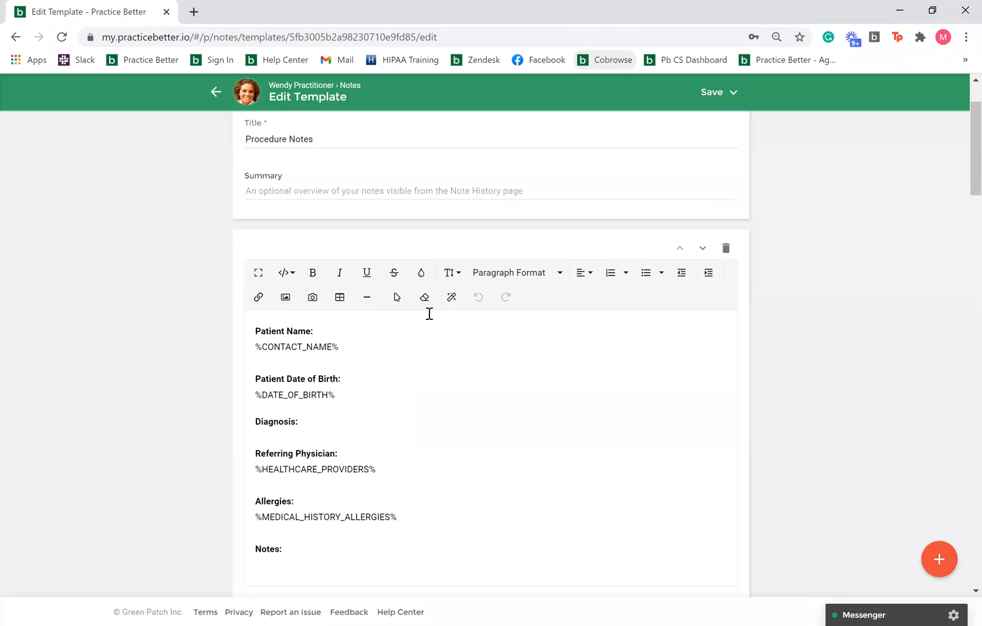
{"action": "scroll", "coordinate": [663, 342], "scroll_direction": "down", "scroll_amount": 3}
{"action": "scroll", "coordinate": [663, 342], "scroll_direction": "up", "scroll_amount": 1}
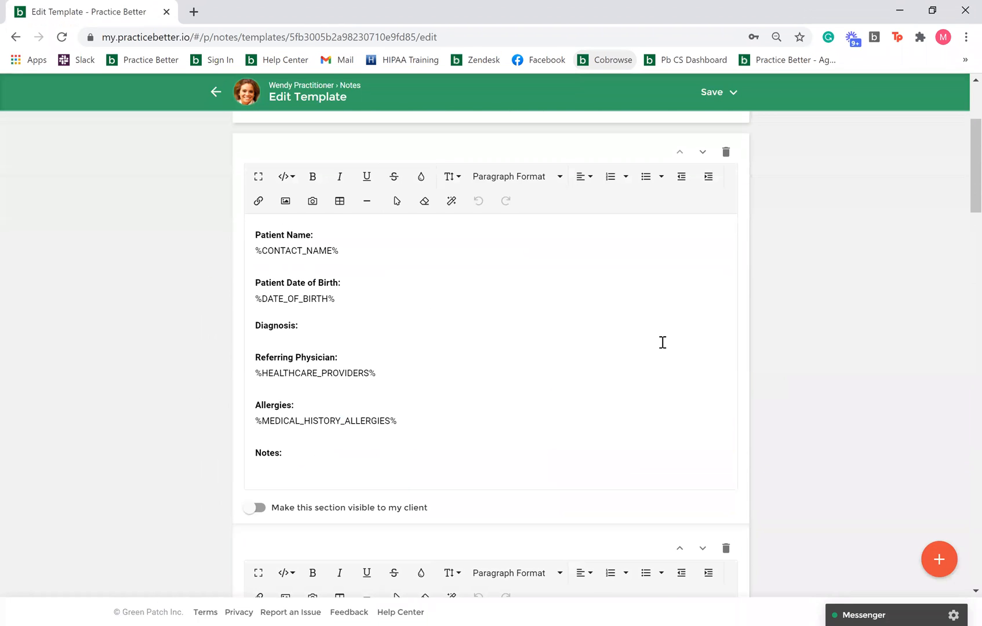
{"action": "scroll", "coordinate": [663, 342], "scroll_direction": "down", "scroll_amount": 2}
{"action": "scroll", "coordinate": [663, 342], "scroll_direction": "up", "scroll_amount": 1}
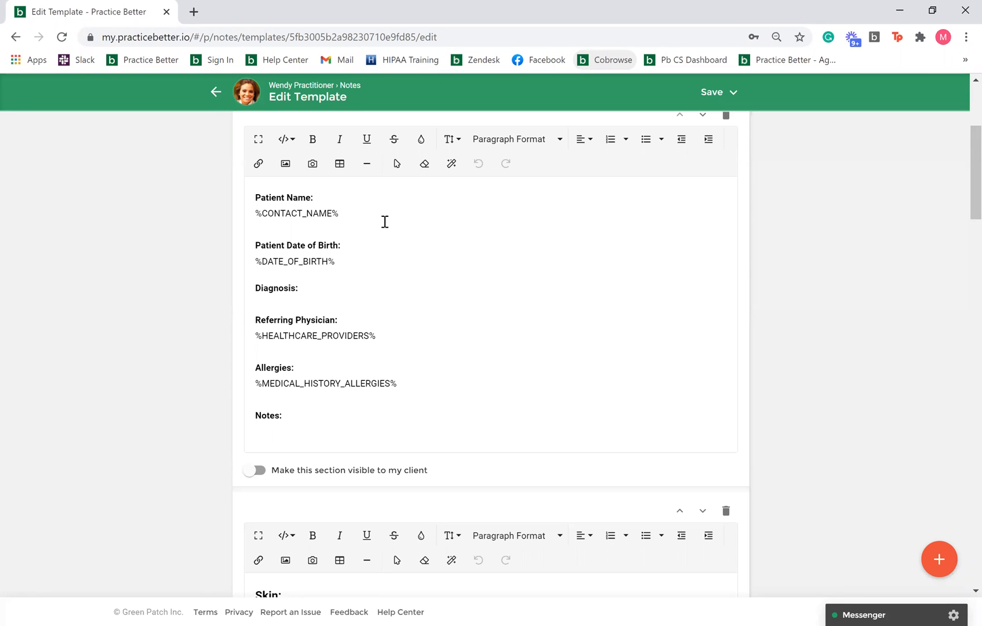
{"action": "scroll", "coordinate": [385, 221], "scroll_direction": "up", "scroll_amount": 1}
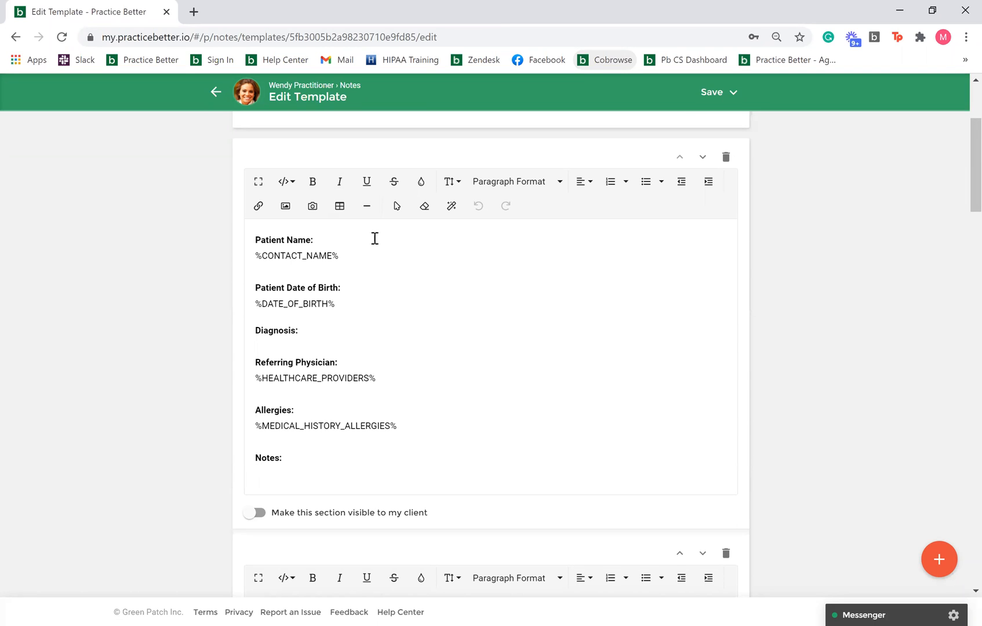
Review the auto-fill placeholders available for the patient details section and the options for adding new sections to the template.
{"action": "left_click", "coordinate": [286, 185]}
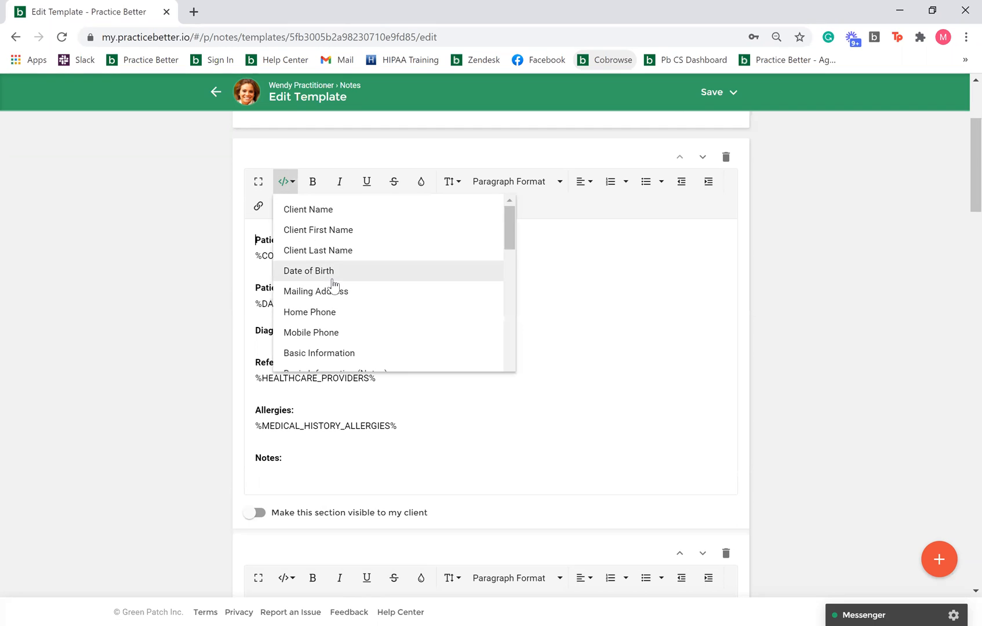
{"action": "scroll", "coordinate": [334, 283], "scroll_direction": "down", "scroll_amount": 4}
{"action": "scroll", "coordinate": [333, 285], "scroll_direction": "down", "scroll_amount": 6}
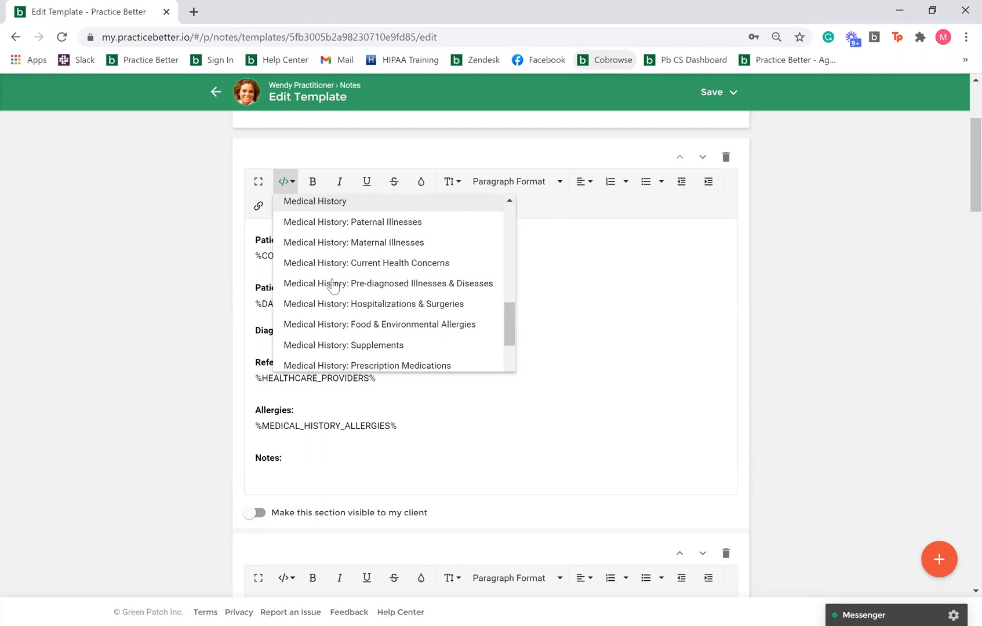
{"action": "left_click", "coordinate": [601, 293]}
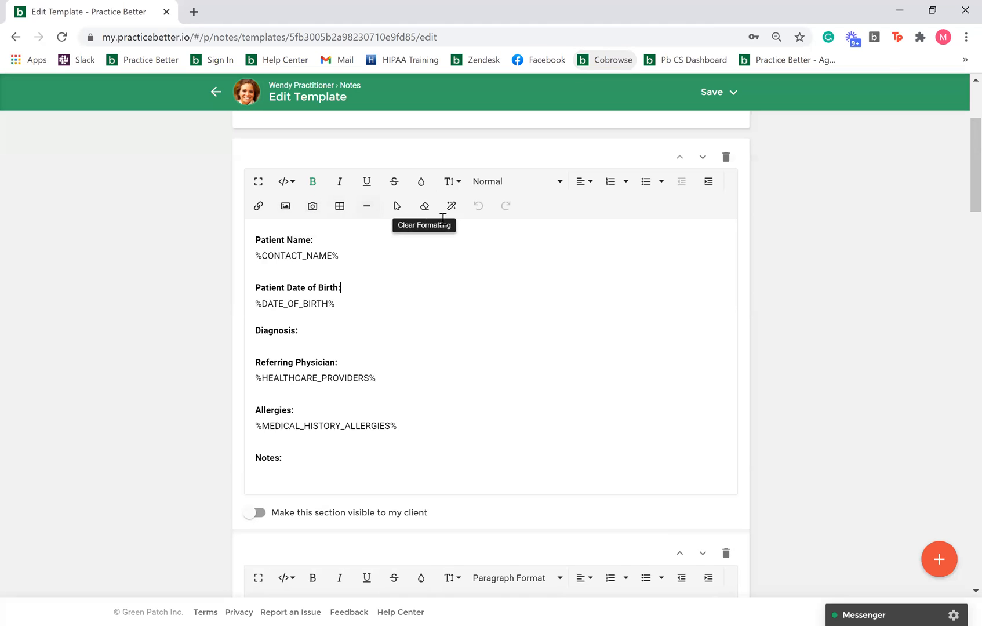
{"action": "left_click", "coordinate": [938, 564]}
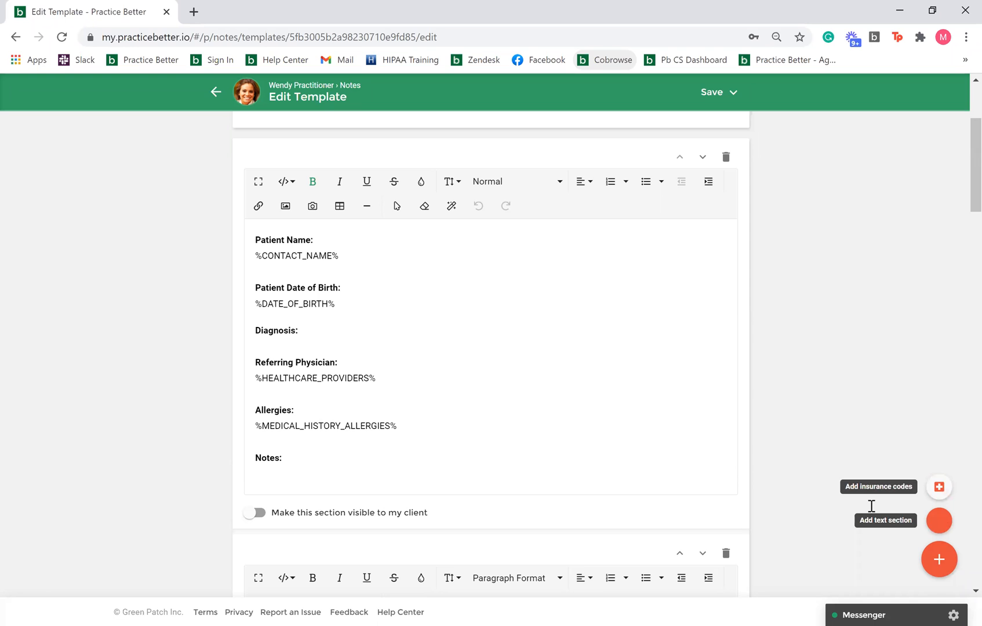
In the Neuro table, enter an x for normal gait under Left and for antalgic gait under Right.
{"action": "scroll", "coordinate": [588, 368], "scroll_direction": "down", "scroll_amount": 10}
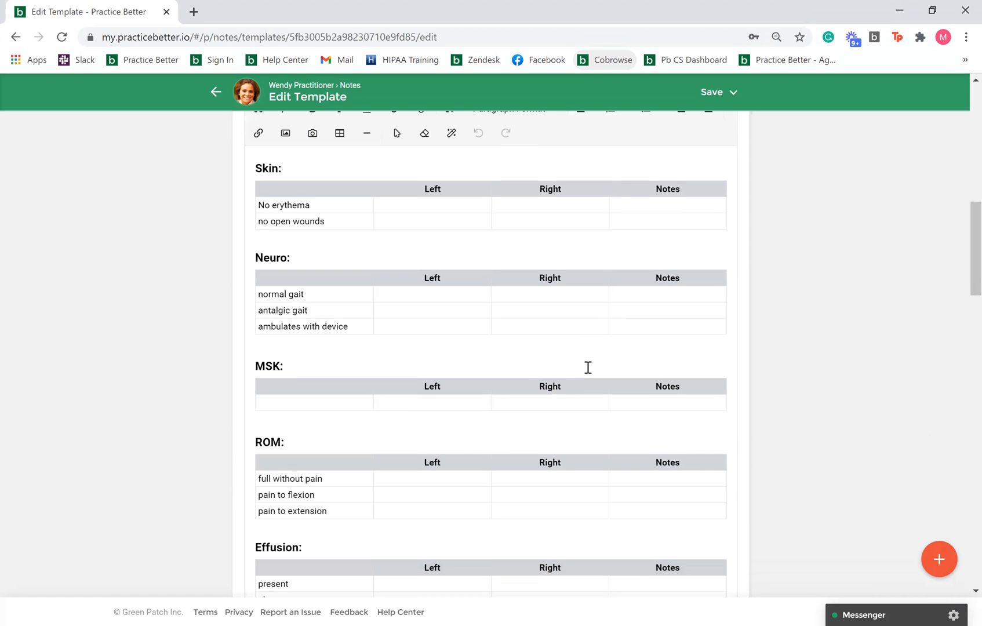
{"action": "left_click", "coordinate": [445, 293]}
{"action": "type", "text": "x"}
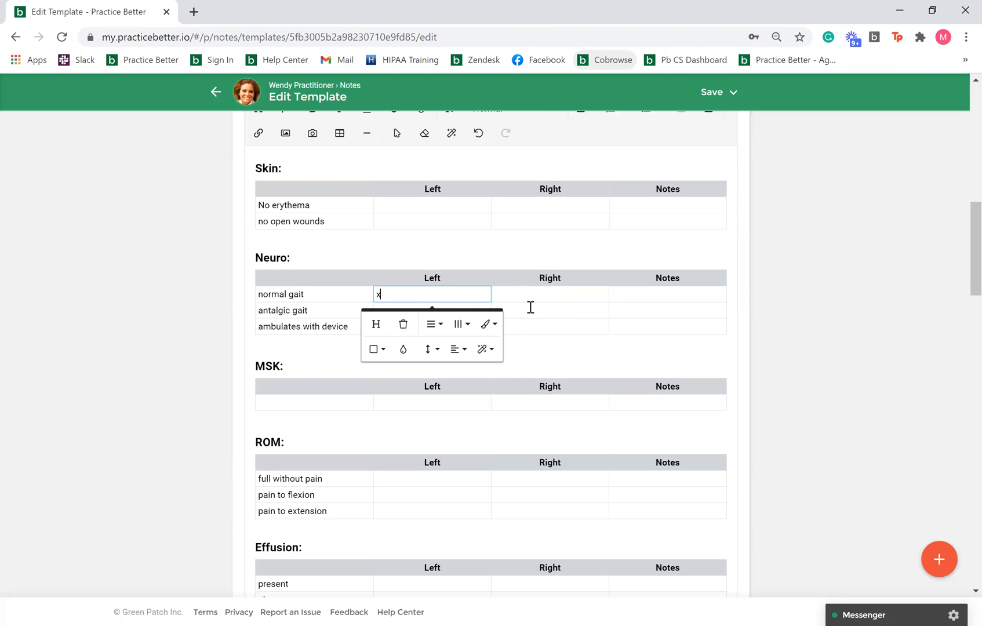
{"action": "left_click", "coordinate": [529, 307]}
{"action": "type", "text": "x"}
{"action": "left_click", "coordinate": [443, 367]}
Examine the remaining Procedure Notes sections, including the ROM, Vital Signs, Technique and Diagnosis tables.
{"action": "scroll", "coordinate": [438, 365], "scroll_direction": "down", "scroll_amount": 15}
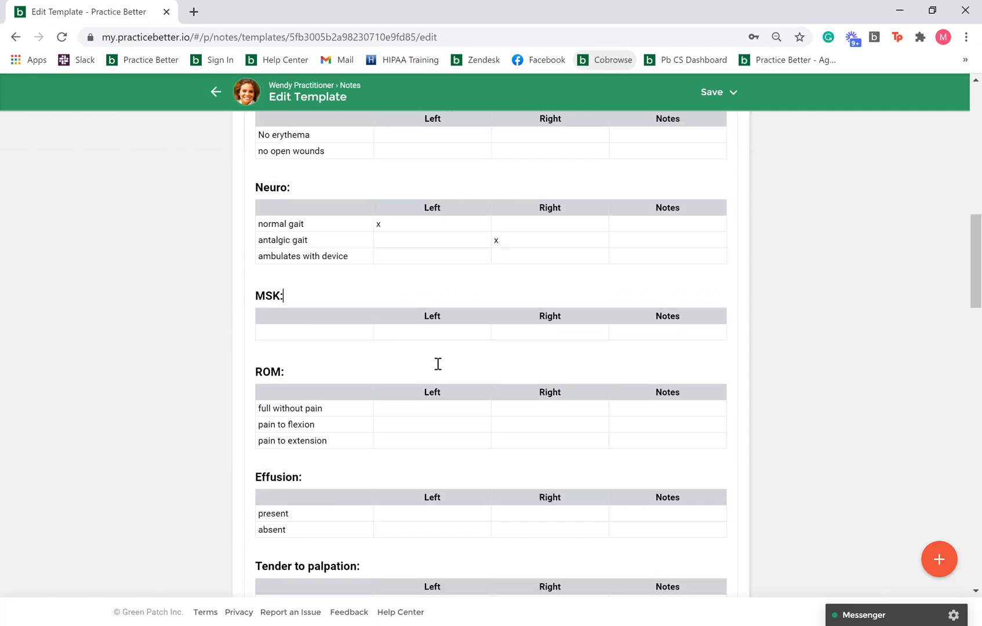
{"action": "scroll", "coordinate": [438, 364], "scroll_direction": "down", "scroll_amount": 13}
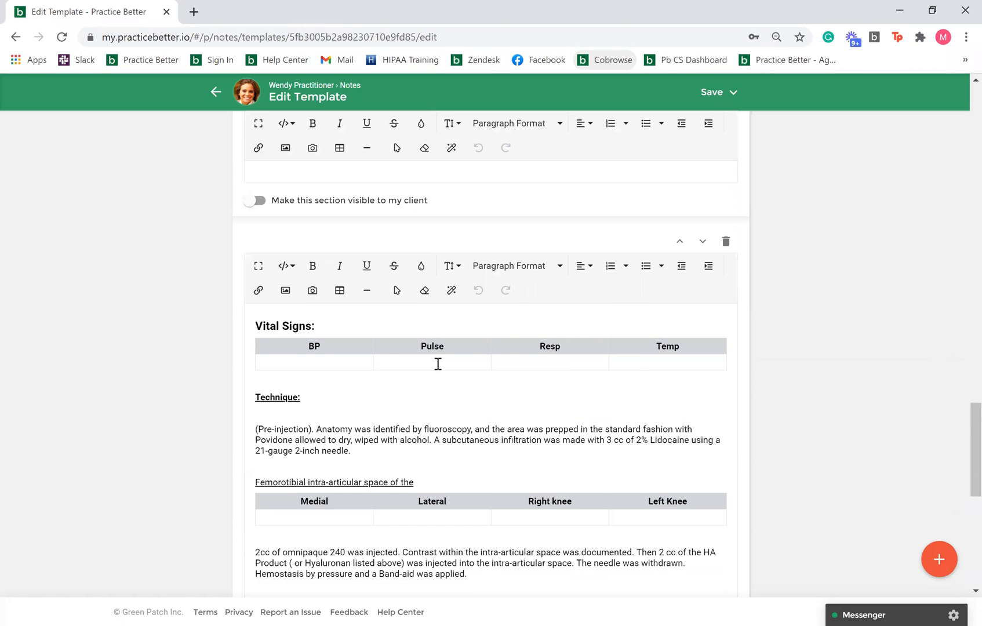
{"action": "scroll", "coordinate": [438, 368], "scroll_direction": "down", "scroll_amount": 4}
{"action": "scroll", "coordinate": [437, 364], "scroll_direction": "up", "scroll_amount": 20}
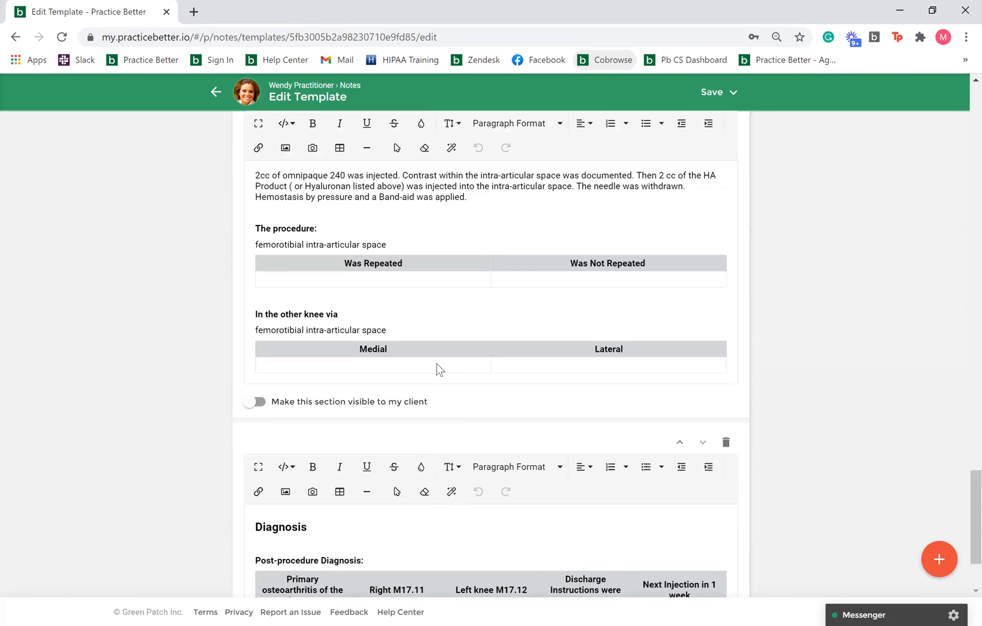
{"action": "scroll", "coordinate": [438, 364], "scroll_direction": "up", "scroll_amount": 10}
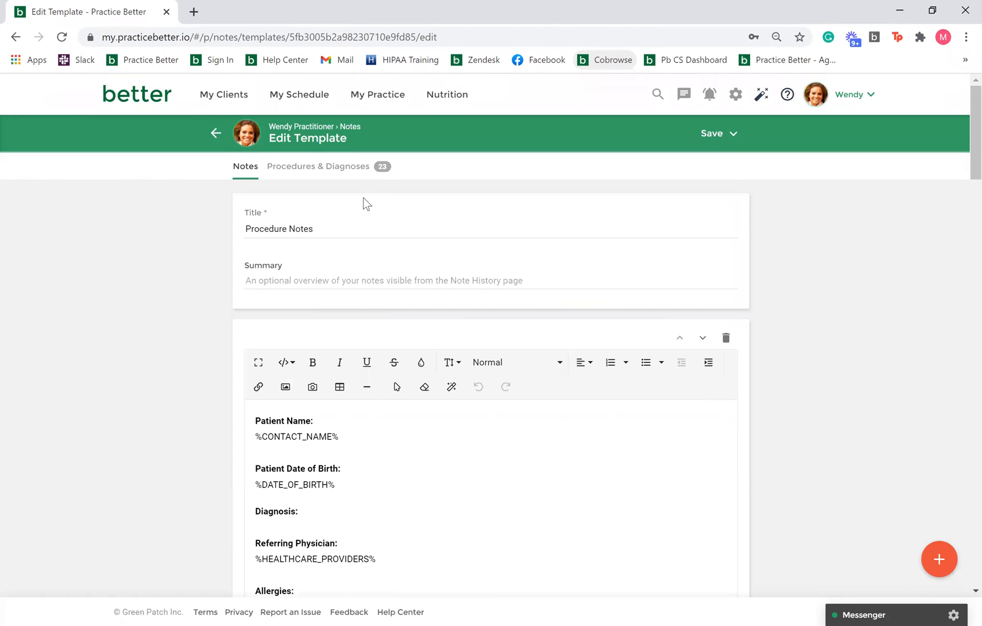
Examine the procedure and diagnosis codes stored in the Procedure Notes template.
{"action": "left_click", "coordinate": [353, 169]}
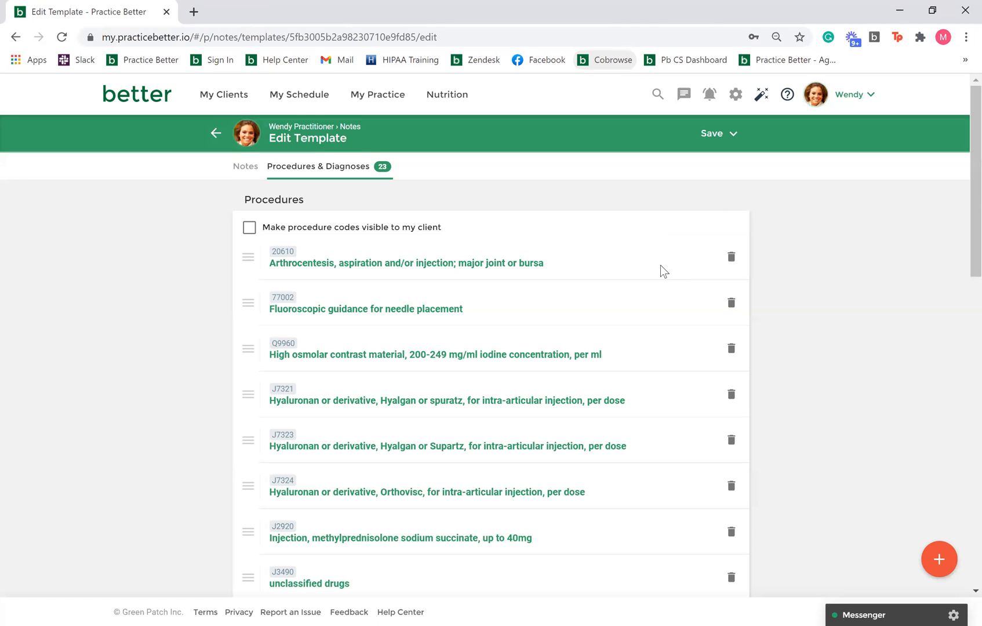
{"action": "scroll", "coordinate": [661, 265], "scroll_direction": "down", "scroll_amount": 10}
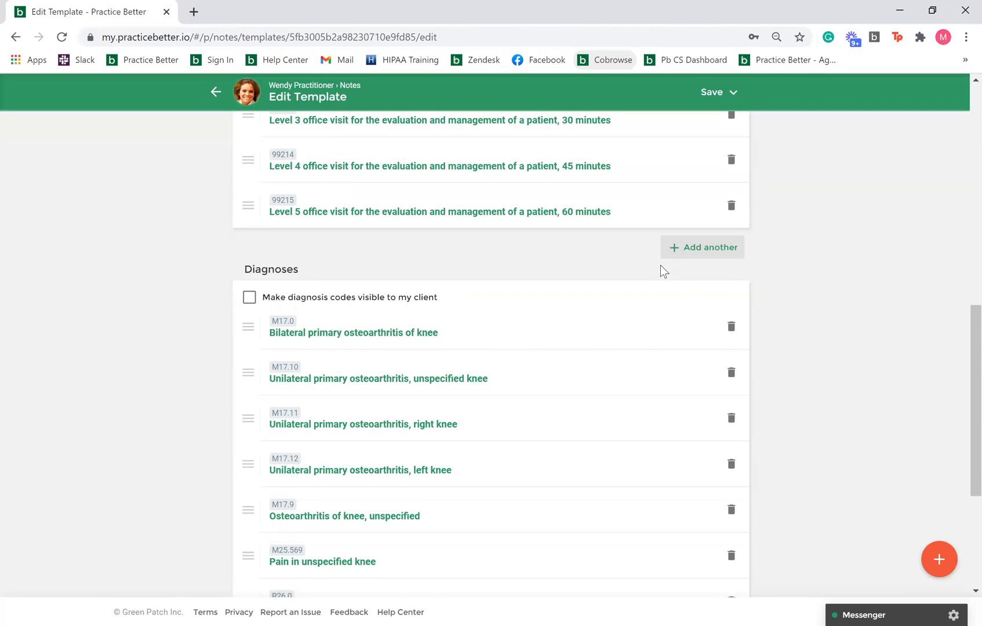
{"action": "scroll", "coordinate": [660, 265], "scroll_direction": "down", "scroll_amount": 4}
{"action": "scroll", "coordinate": [661, 265], "scroll_direction": "up", "scroll_amount": 9}
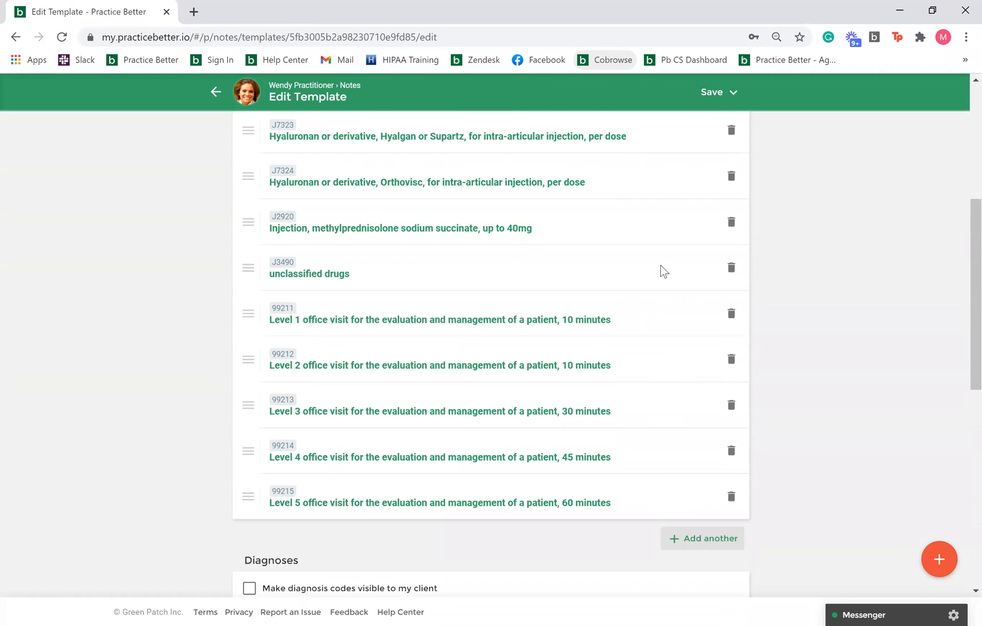
{"action": "scroll", "coordinate": [661, 265], "scroll_direction": "up", "scroll_amount": 6}
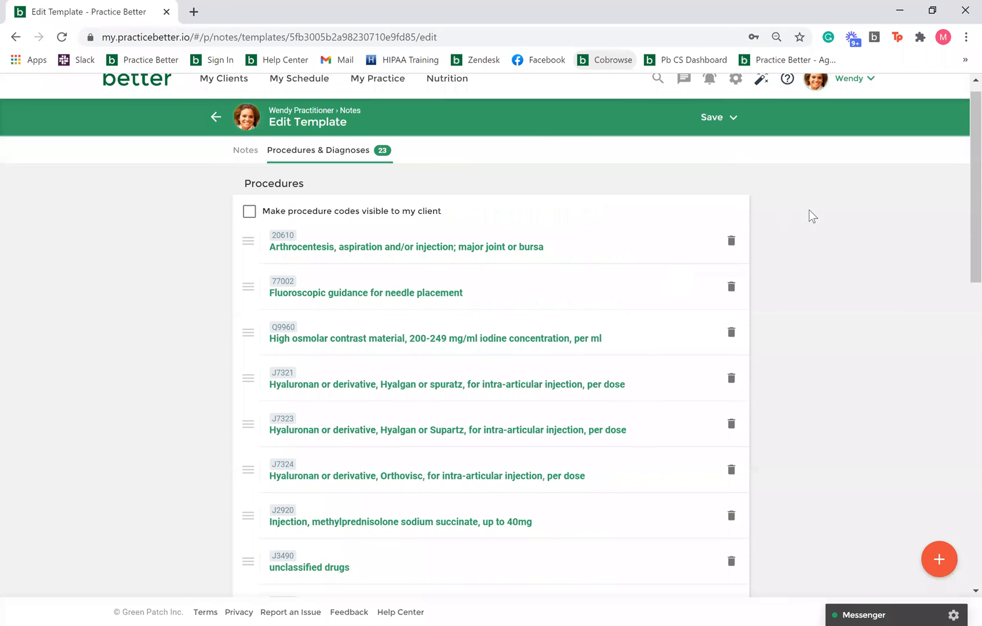
{"action": "scroll", "coordinate": [812, 211], "scroll_direction": "down", "scroll_amount": 2}
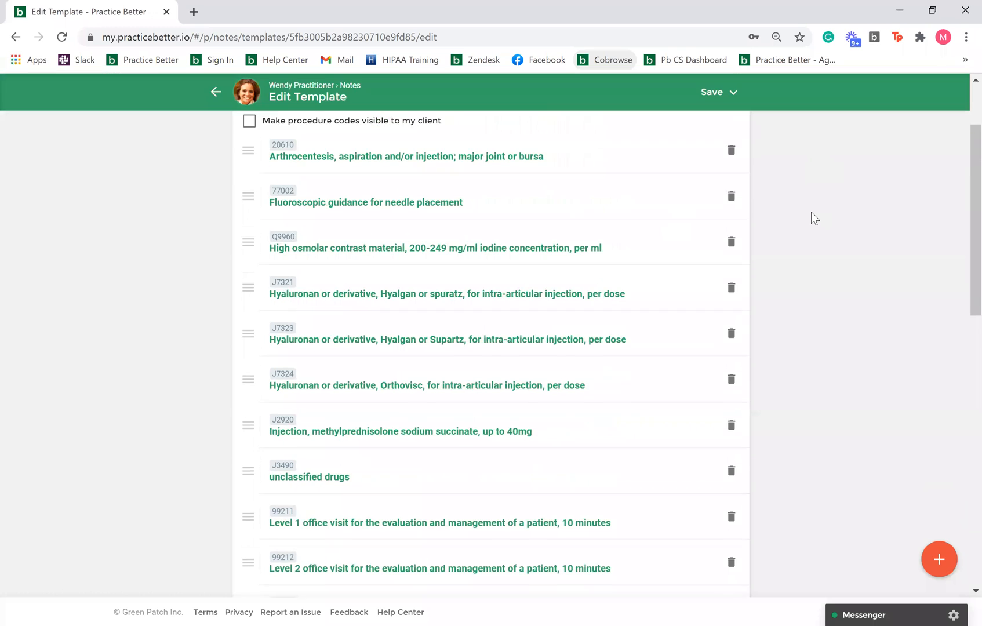
{"action": "scroll", "coordinate": [811, 211], "scroll_direction": "up", "scroll_amount": 1}
{"action": "scroll", "coordinate": [811, 211], "scroll_direction": "down", "scroll_amount": 2}
{"action": "scroll", "coordinate": [811, 212], "scroll_direction": "down", "scroll_amount": 3}
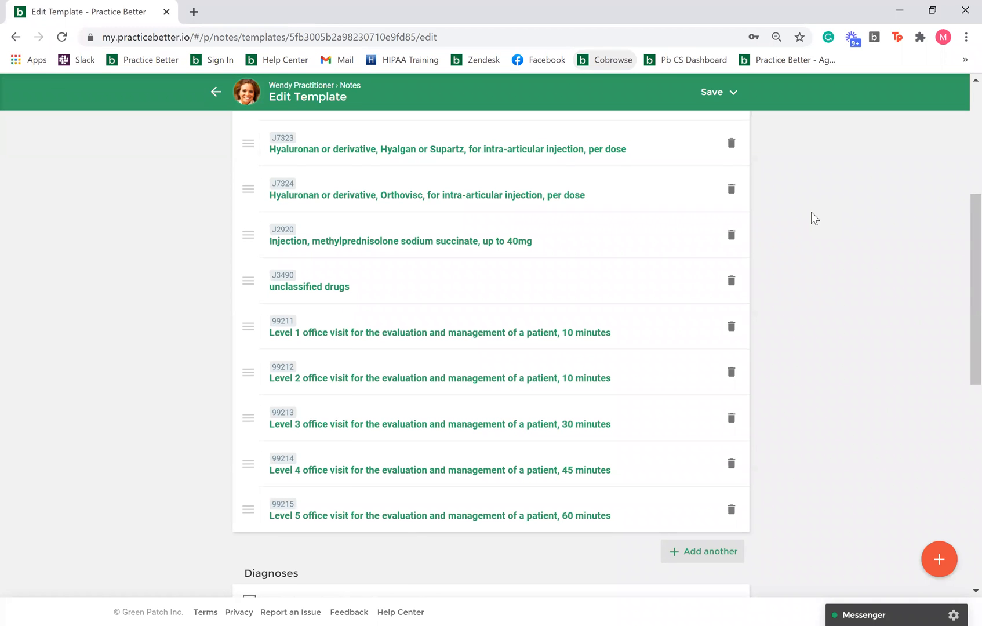
{"action": "scroll", "coordinate": [811, 211], "scroll_direction": "down", "scroll_amount": 7}
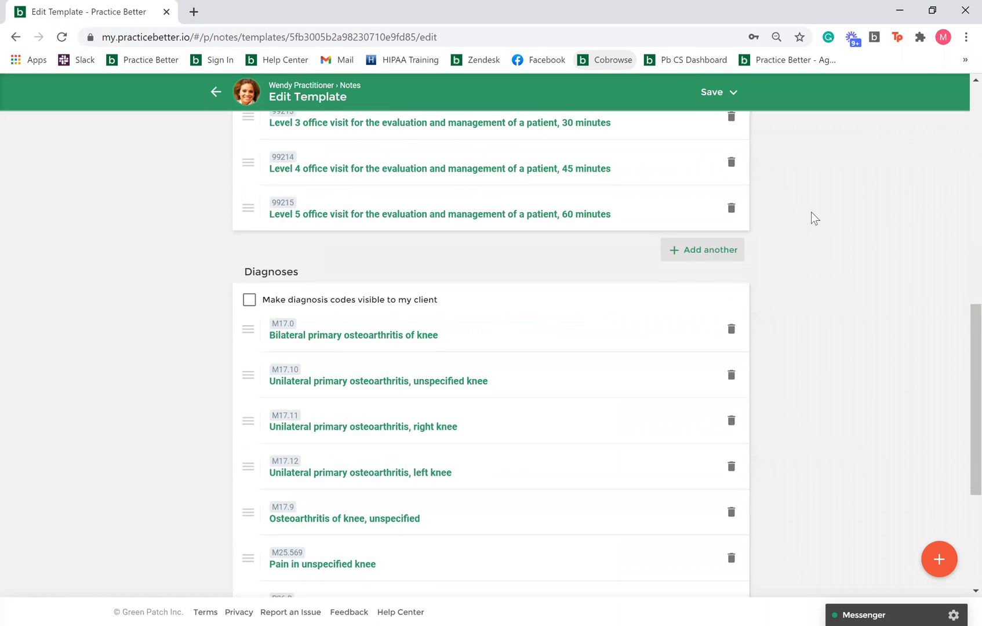
{"action": "scroll", "coordinate": [811, 211], "scroll_direction": "down", "scroll_amount": 2}
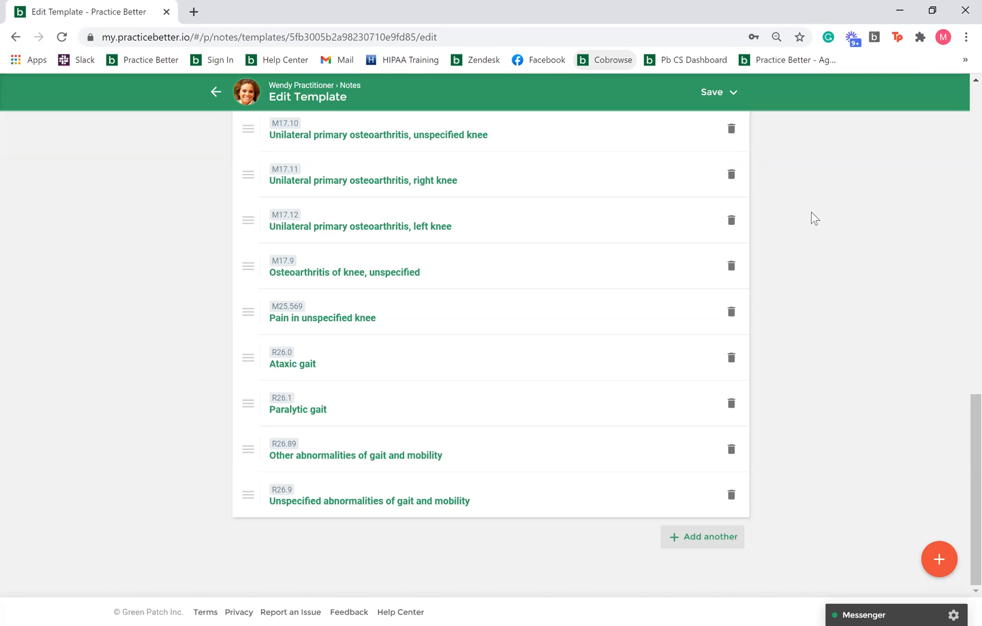
{"action": "scroll", "coordinate": [812, 212], "scroll_direction": "up", "scroll_amount": 1}
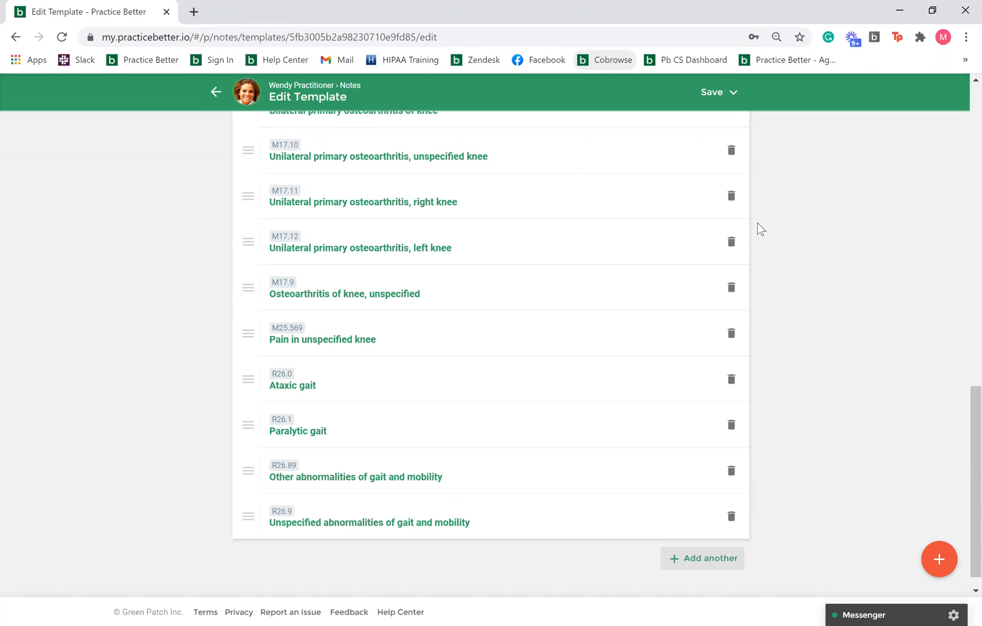
{"action": "scroll", "coordinate": [754, 248], "scroll_direction": "up", "scroll_amount": 6}
{"action": "scroll", "coordinate": [754, 248], "scroll_direction": "up", "scroll_amount": 8}
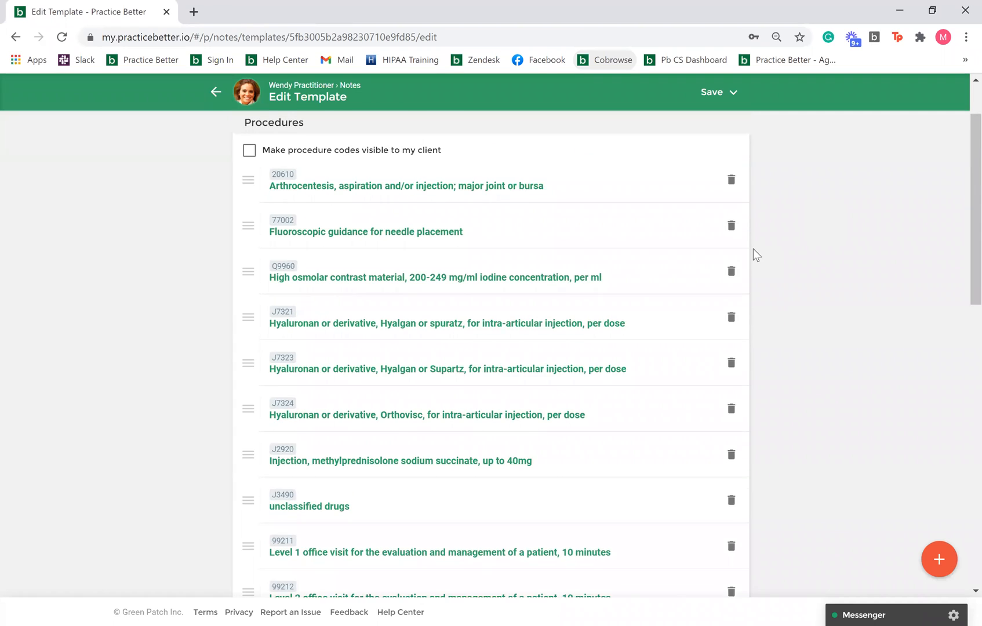
Leave the Procedure Notes template without saving its changes and start a new note template from the Initial SOAP Notes sample.
{"action": "left_click", "coordinate": [216, 133]}
{"action": "left_click", "coordinate": [550, 139]}
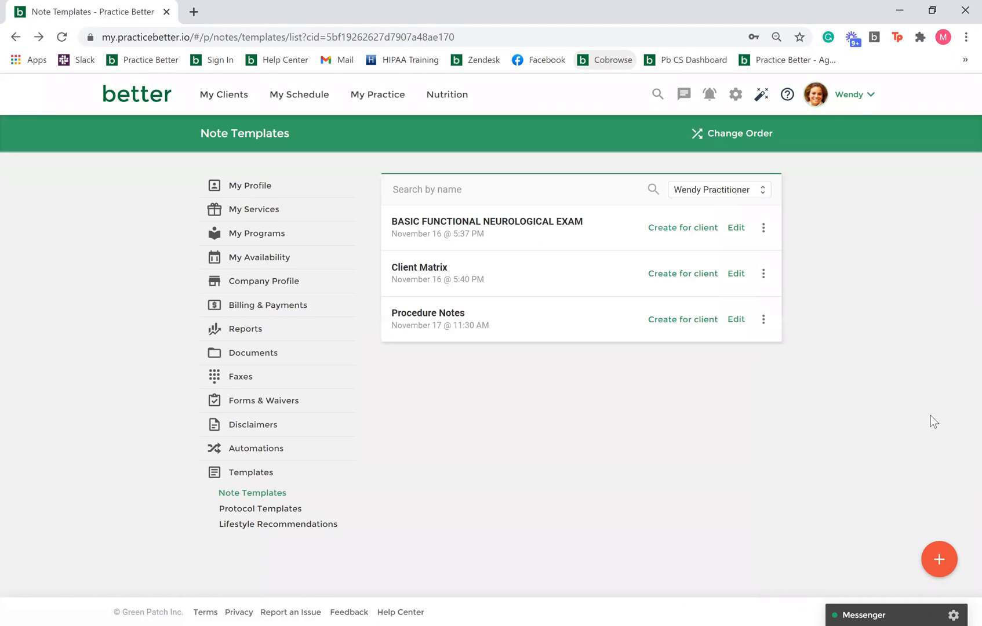
{"action": "left_click", "coordinate": [942, 561]}
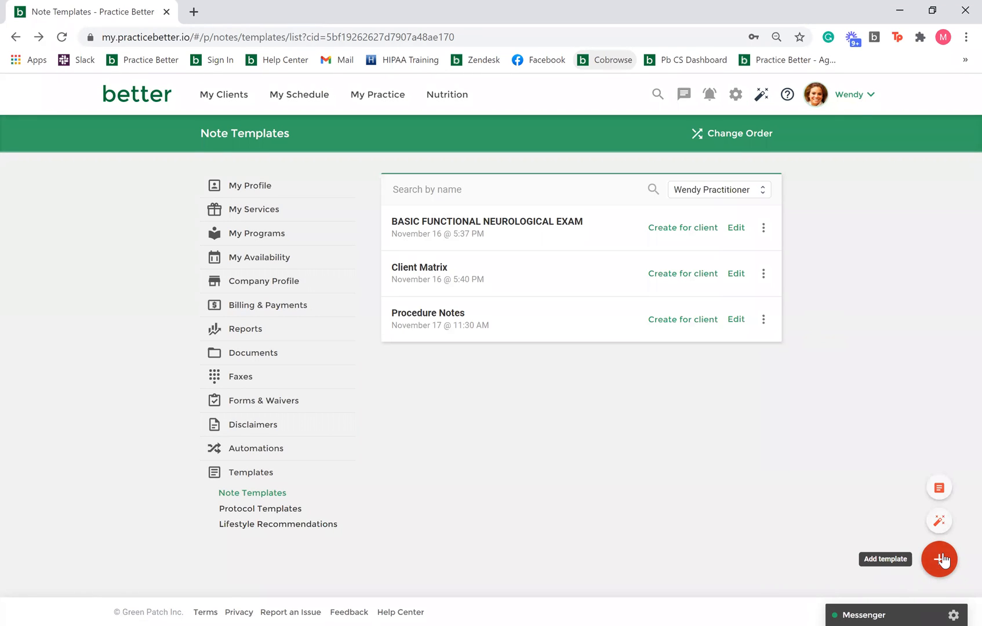
{"action": "left_click", "coordinate": [940, 522]}
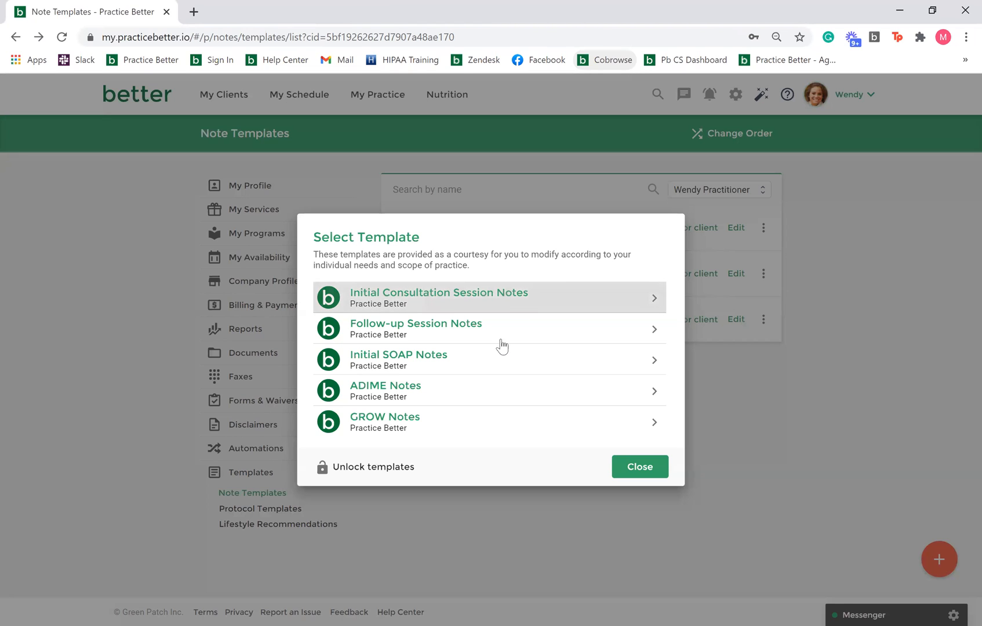
{"action": "left_click", "coordinate": [499, 361]}
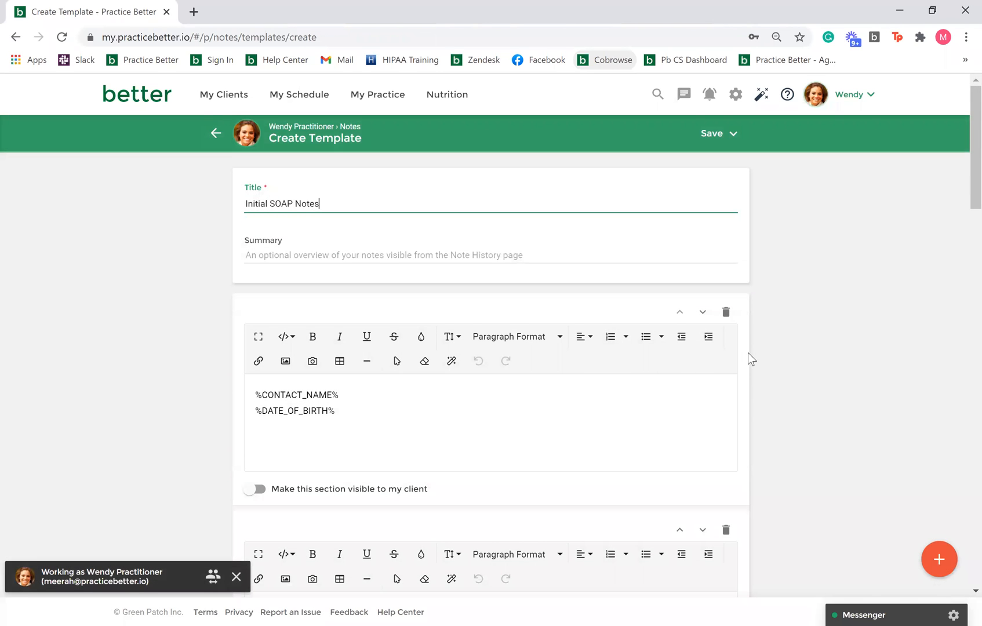
Examine the Subjective, Health History, Objective and Plan sections of the Initial SOAP Notes template.
{"action": "scroll", "coordinate": [748, 355], "scroll_direction": "down", "scroll_amount": 1}
{"action": "scroll", "coordinate": [748, 354], "scroll_direction": "down", "scroll_amount": 3}
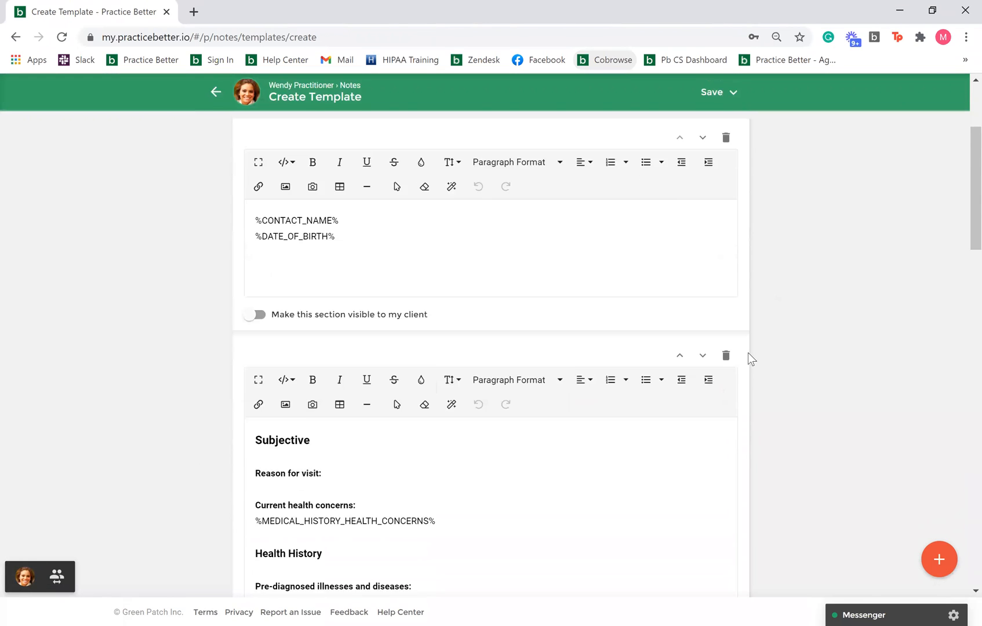
{"action": "scroll", "coordinate": [748, 353], "scroll_direction": "down", "scroll_amount": 5}
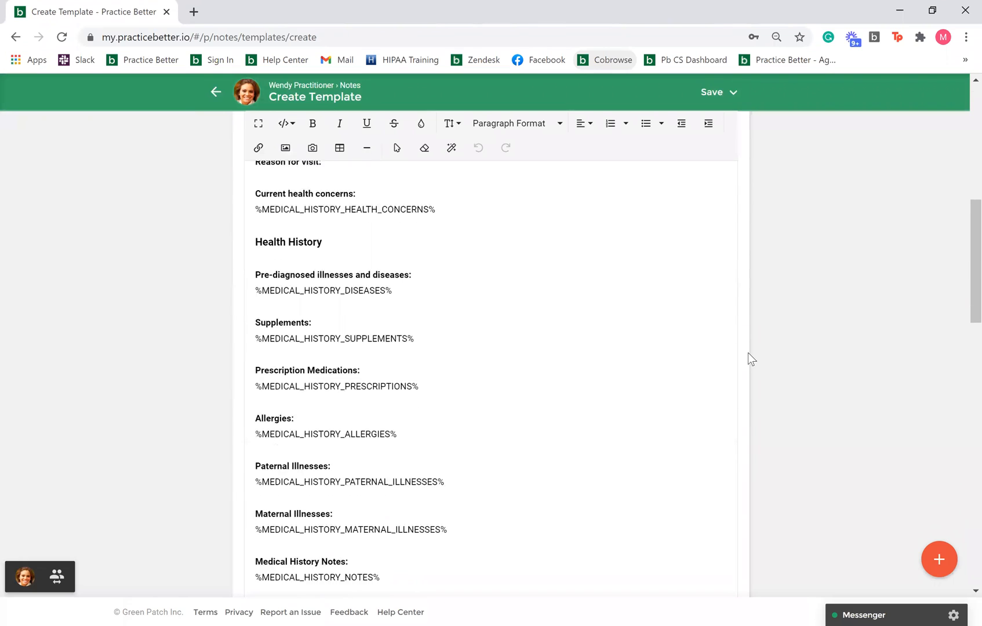
{"action": "scroll", "coordinate": [749, 353], "scroll_direction": "down", "scroll_amount": 6}
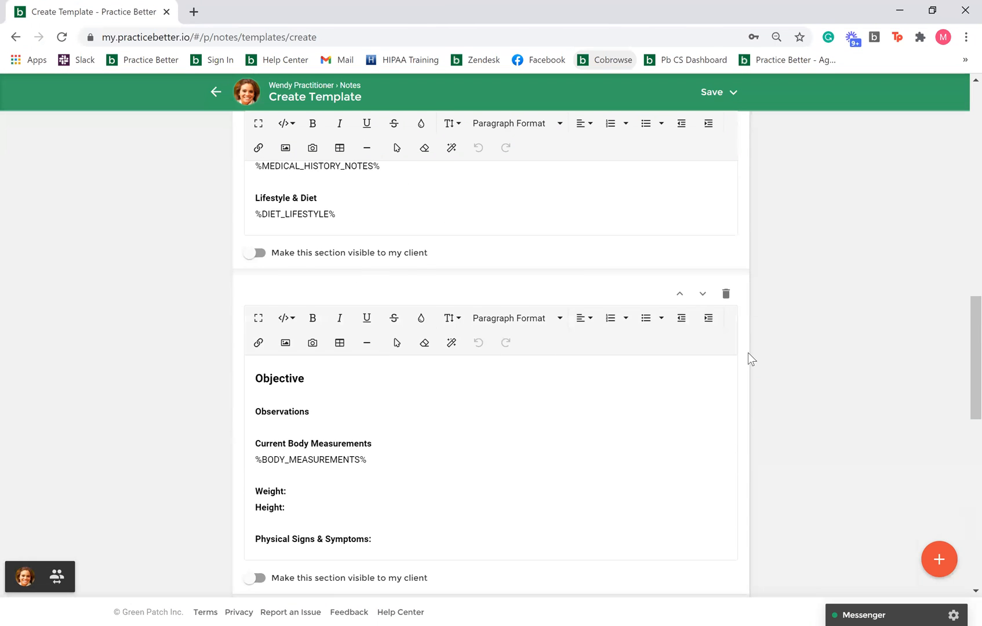
{"action": "scroll", "coordinate": [748, 359], "scroll_direction": "down", "scroll_amount": 6}
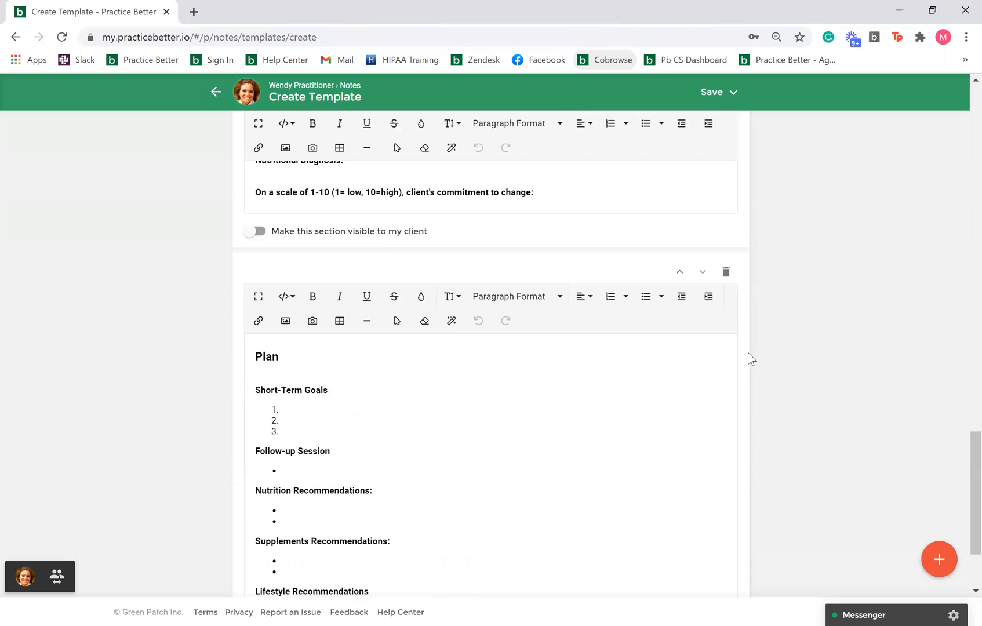
{"action": "scroll", "coordinate": [748, 354], "scroll_direction": "down", "scroll_amount": 2}
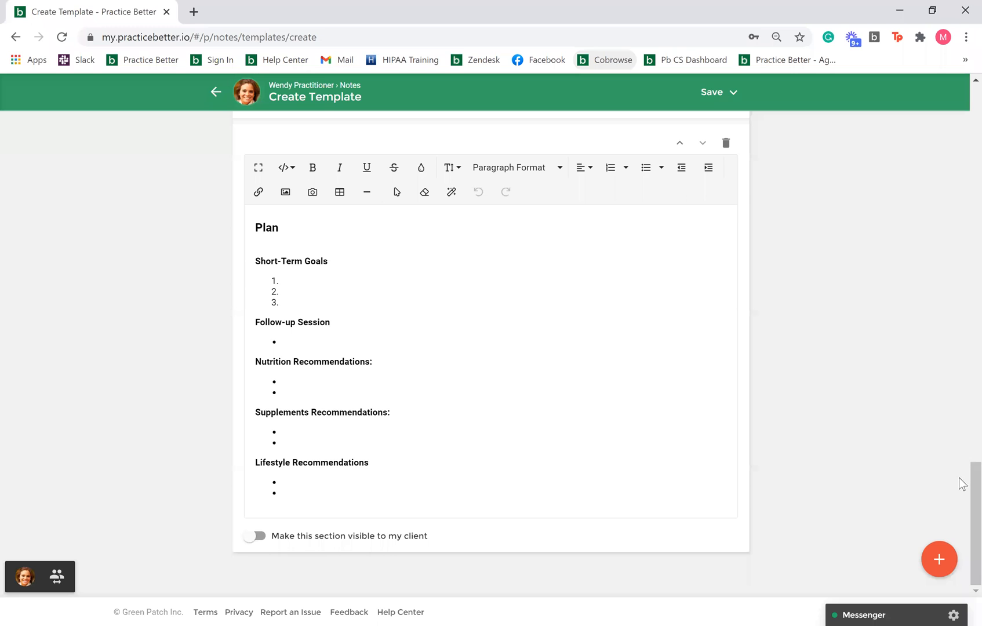
Save the Initial SOAP Notes template and exit to the note templates list.
{"action": "left_click_drag", "start_coordinate": [961, 484], "coordinate": [963, 93]}
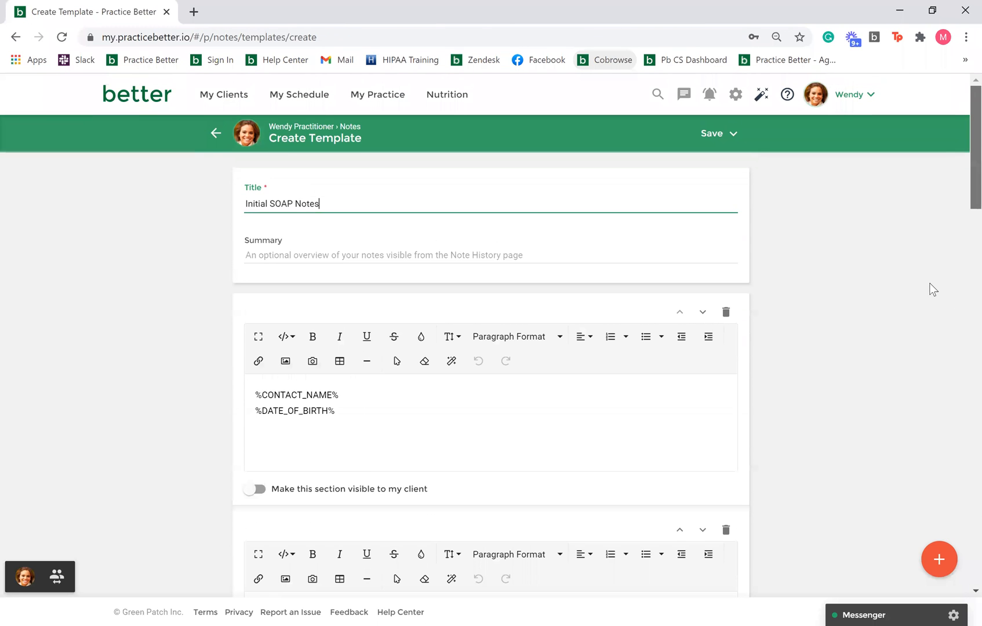
{"action": "left_click", "coordinate": [729, 137]}
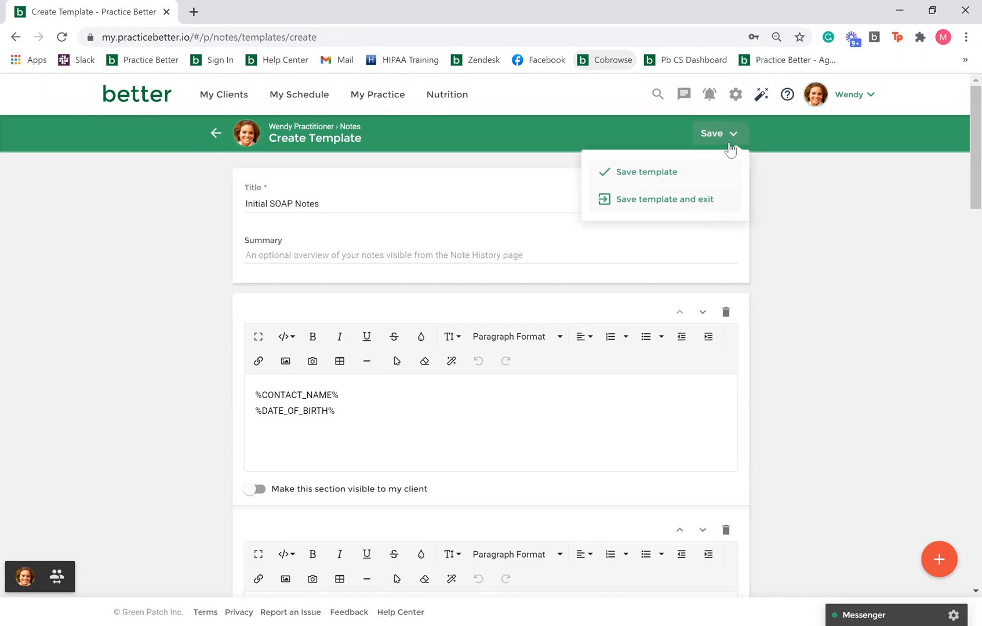
{"action": "left_click", "coordinate": [708, 200]}
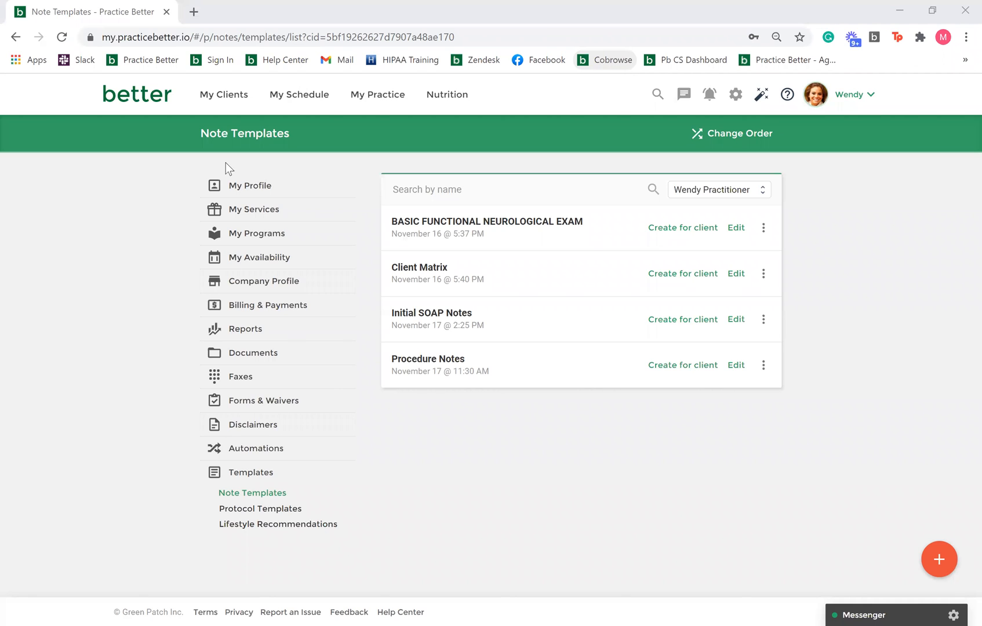
Open the record of the recently viewed client and bring the client's record sections into view.
{"action": "left_click", "coordinate": [242, 95]}
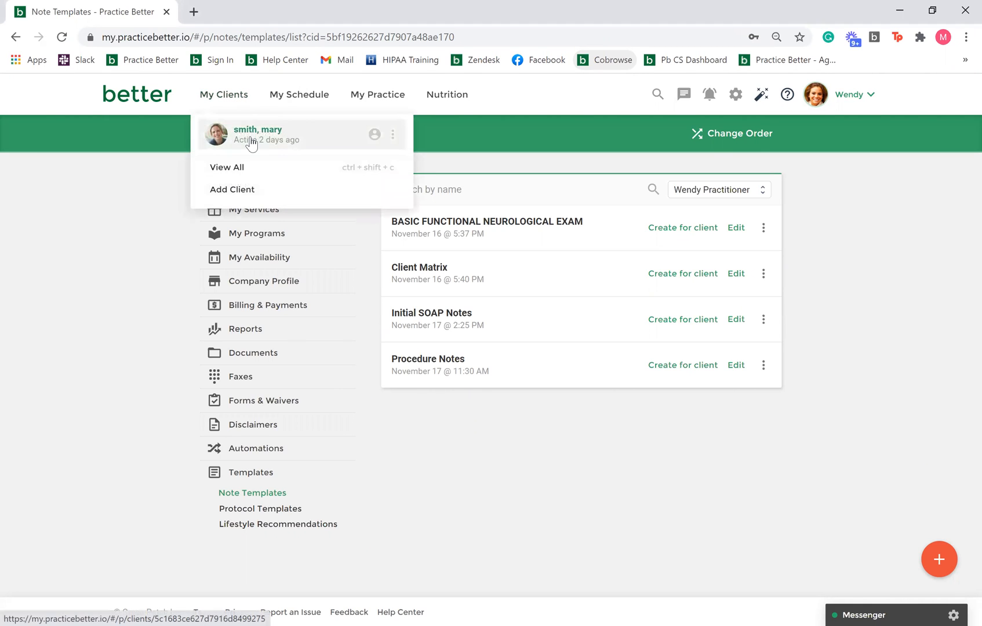
{"action": "left_click", "coordinate": [250, 136]}
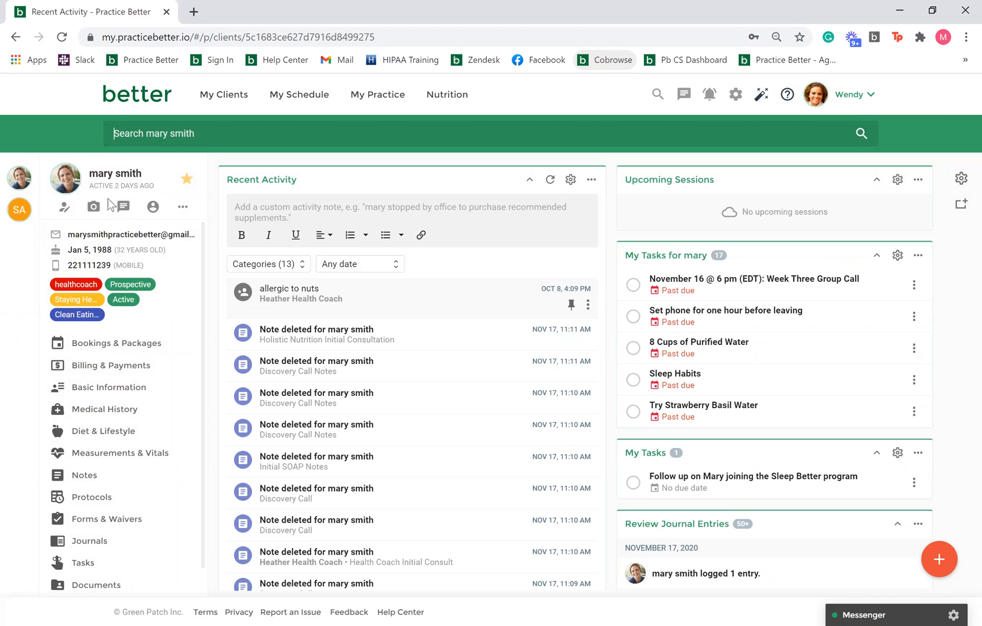
{"action": "scroll", "coordinate": [106, 268], "scroll_direction": "down", "scroll_amount": 1}
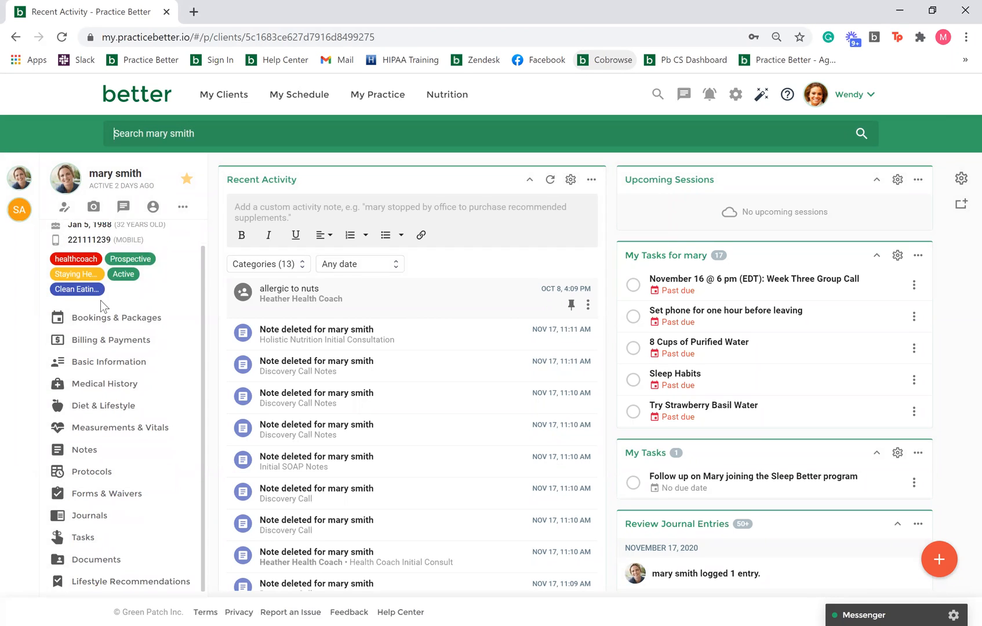
Open the client's Basic Information and examine the personal details, secondary contact, mailing address and health care provider sections.
{"action": "left_click", "coordinate": [87, 369]}
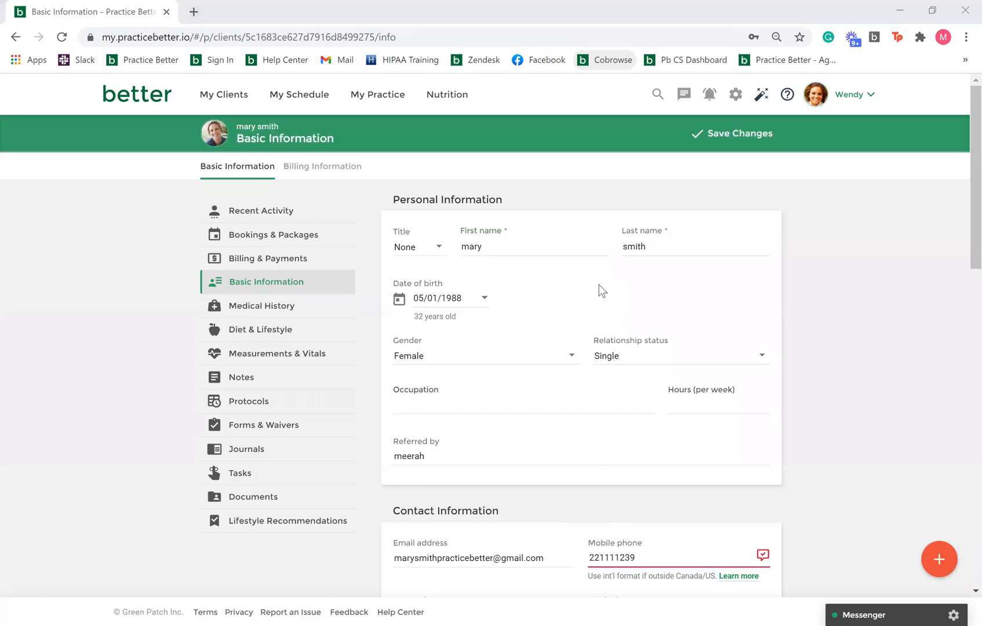
{"action": "scroll", "coordinate": [467, 342], "scroll_direction": "down", "scroll_amount": 5}
{"action": "scroll", "coordinate": [466, 338], "scroll_direction": "down", "scroll_amount": 8}
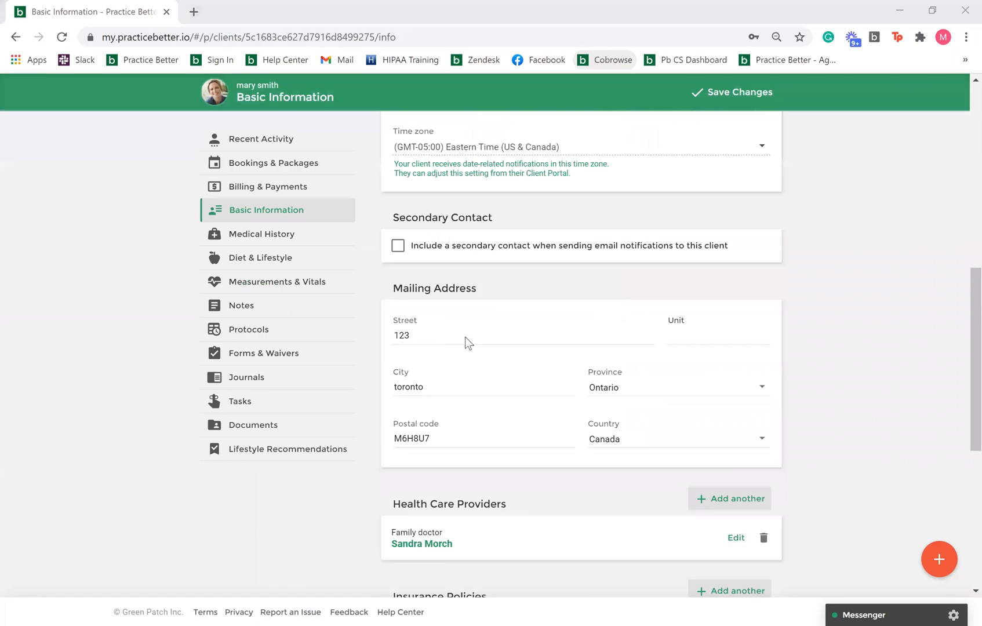
{"action": "scroll", "coordinate": [465, 337], "scroll_direction": "up", "scroll_amount": 13}
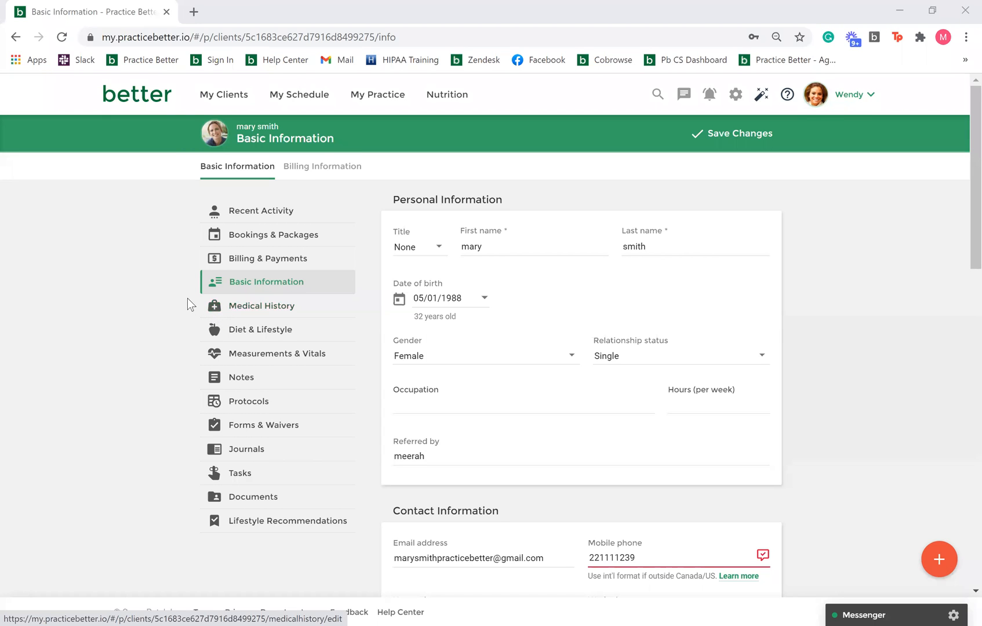
{"action": "scroll", "coordinate": [367, 200], "scroll_direction": "down", "scroll_amount": 1}
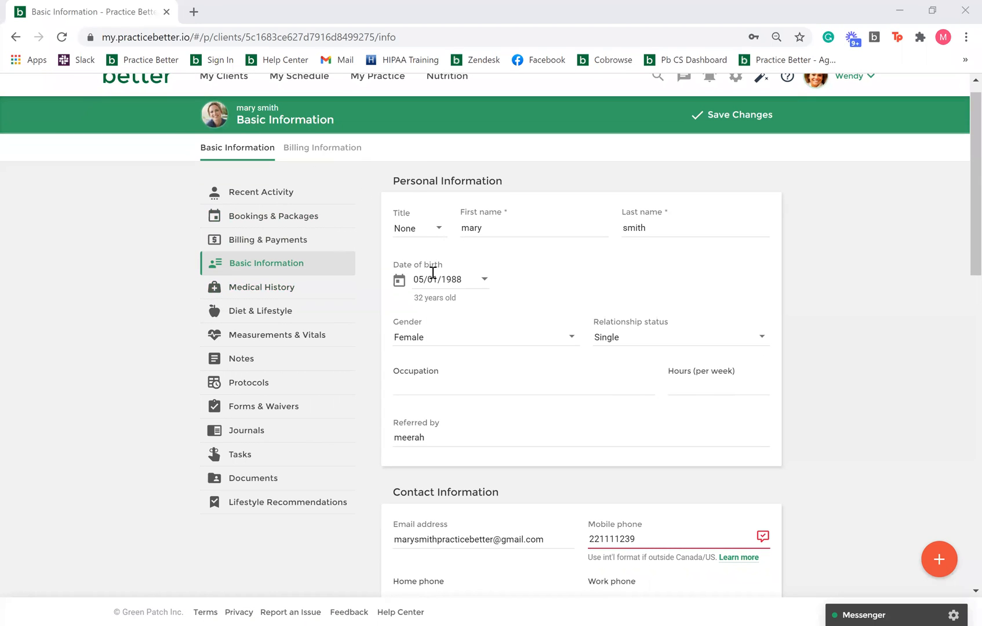
Open the client's Medical History and examine the Family History, Personal Health History and Medication & Supplements sections.
{"action": "left_click", "coordinate": [292, 291]}
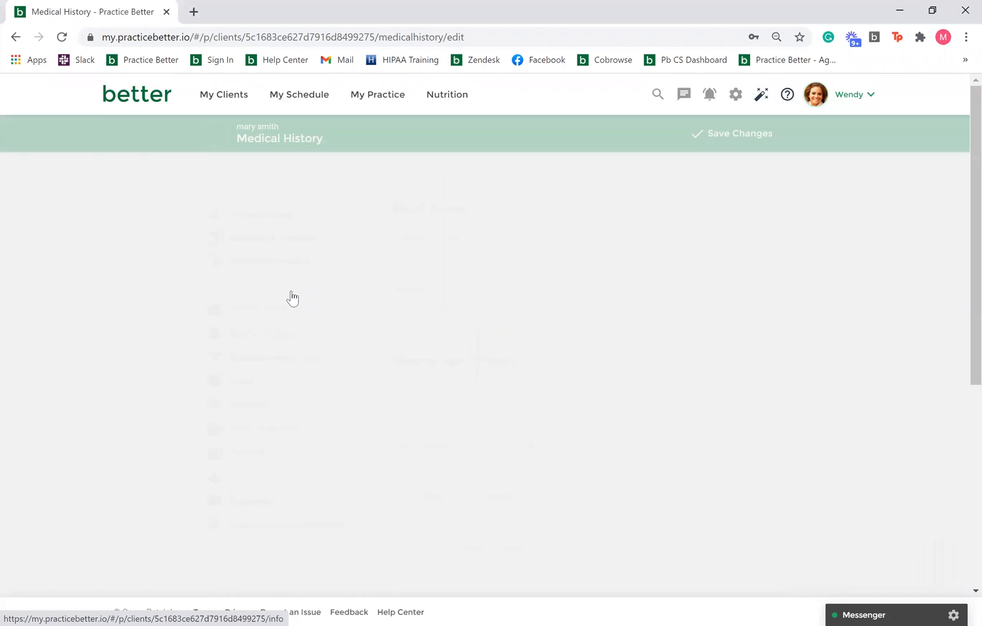
{"action": "scroll", "coordinate": [496, 258], "scroll_direction": "down", "scroll_amount": 4}
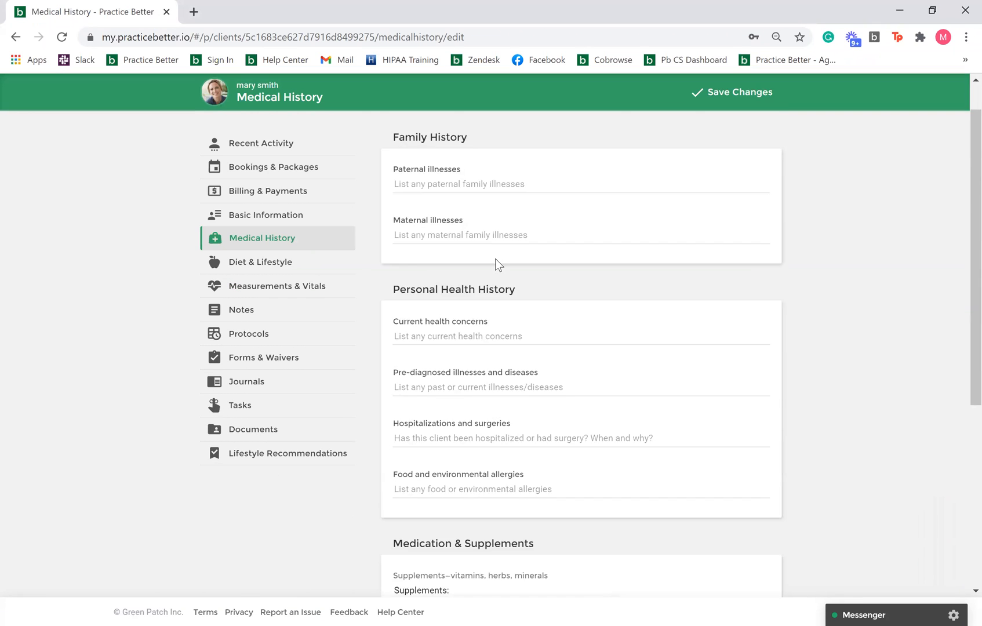
{"action": "scroll", "coordinate": [468, 351], "scroll_direction": "down", "scroll_amount": 3}
{"action": "scroll", "coordinate": [468, 351], "scroll_direction": "up", "scroll_amount": 7}
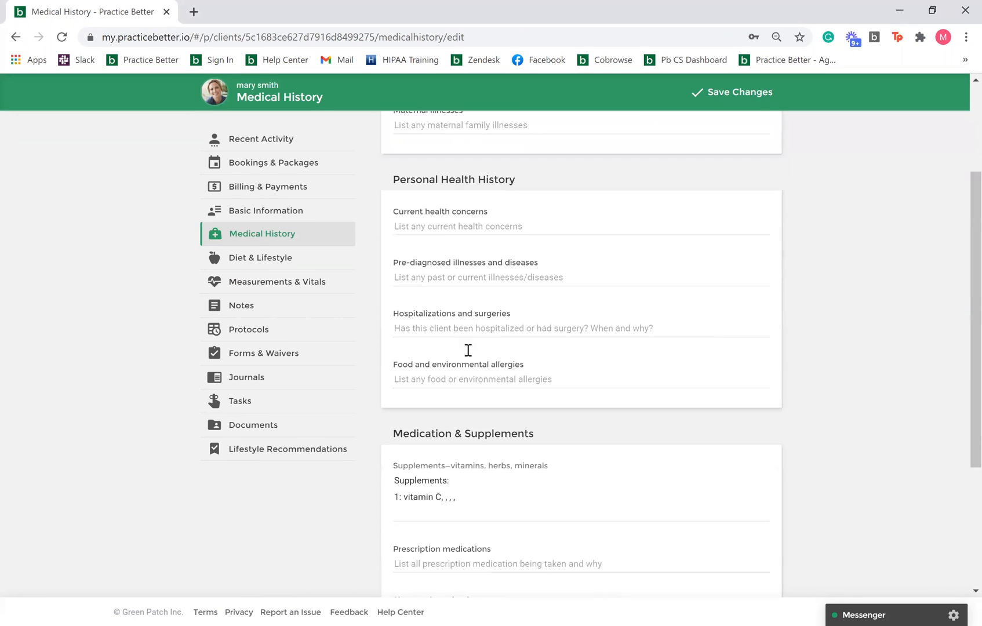
Open the client's Diet & Lifestyle section and examine its stressor, dietary restriction, sleep and exercise fields.
{"action": "left_click", "coordinate": [314, 306]}
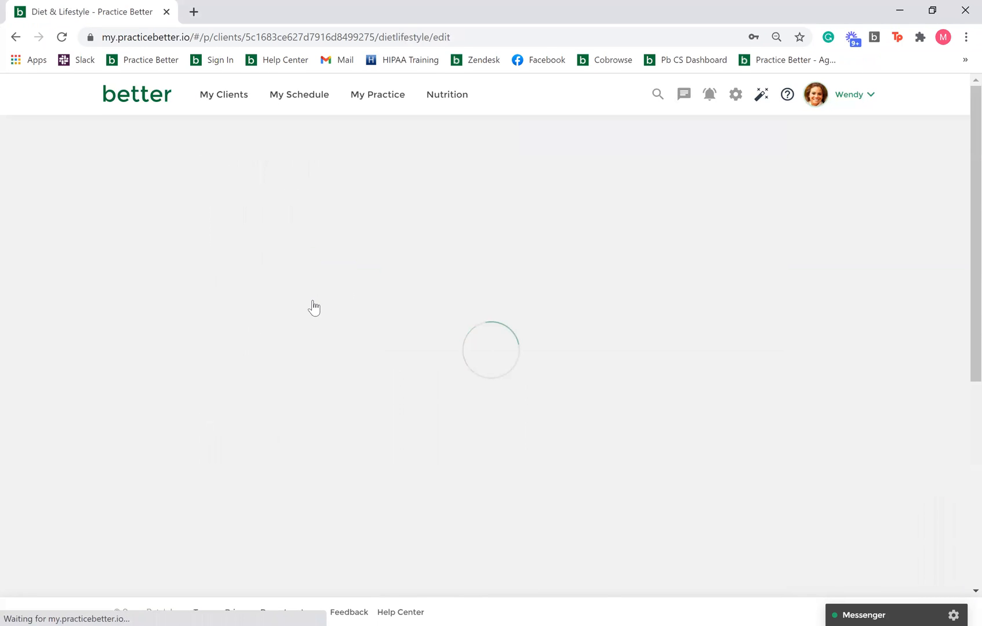
{"action": "scroll", "coordinate": [426, 337], "scroll_direction": "down", "scroll_amount": 1}
{"action": "scroll", "coordinate": [425, 336], "scroll_direction": "up", "scroll_amount": 1}
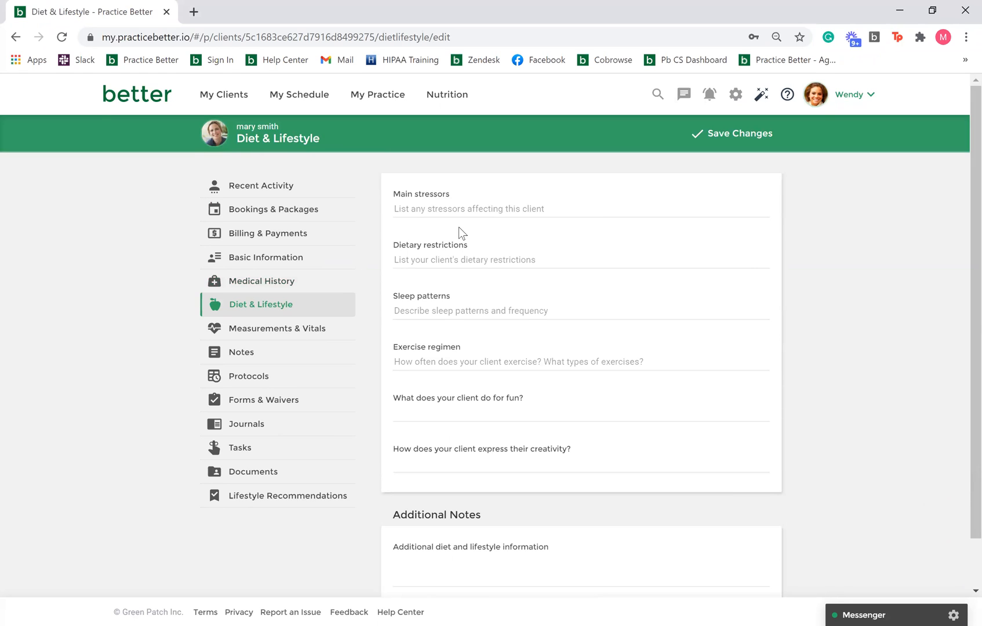
{"action": "scroll", "coordinate": [459, 227], "scroll_direction": "down", "scroll_amount": 1}
{"action": "scroll", "coordinate": [459, 228], "scroll_direction": "up", "scroll_amount": 1}
Leave the client's record and return to the note templates list.
{"action": "left_click", "coordinate": [15, 37]}
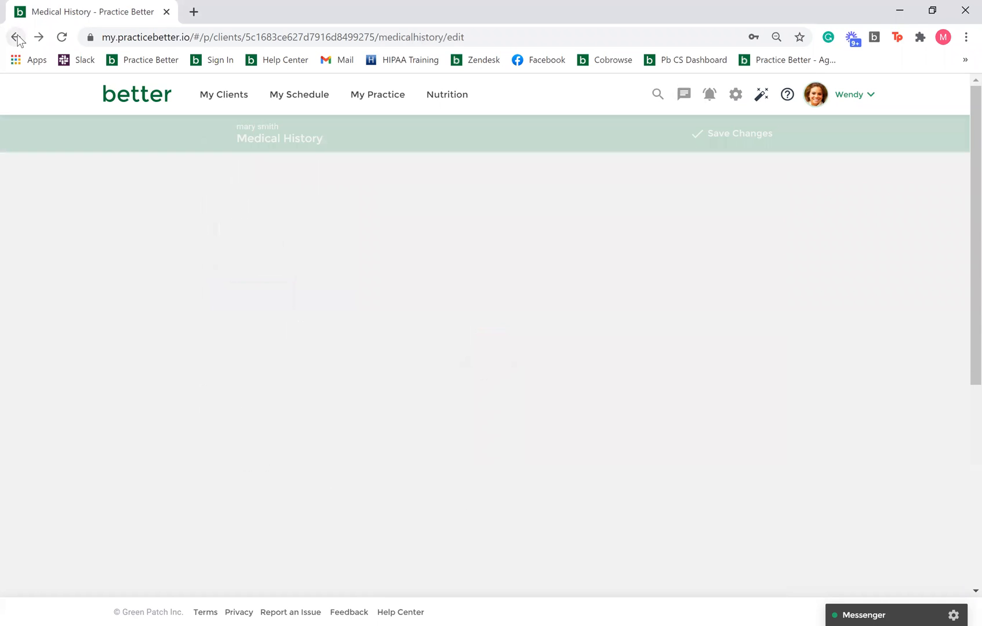
{"action": "left_click", "coordinate": [16, 38]}
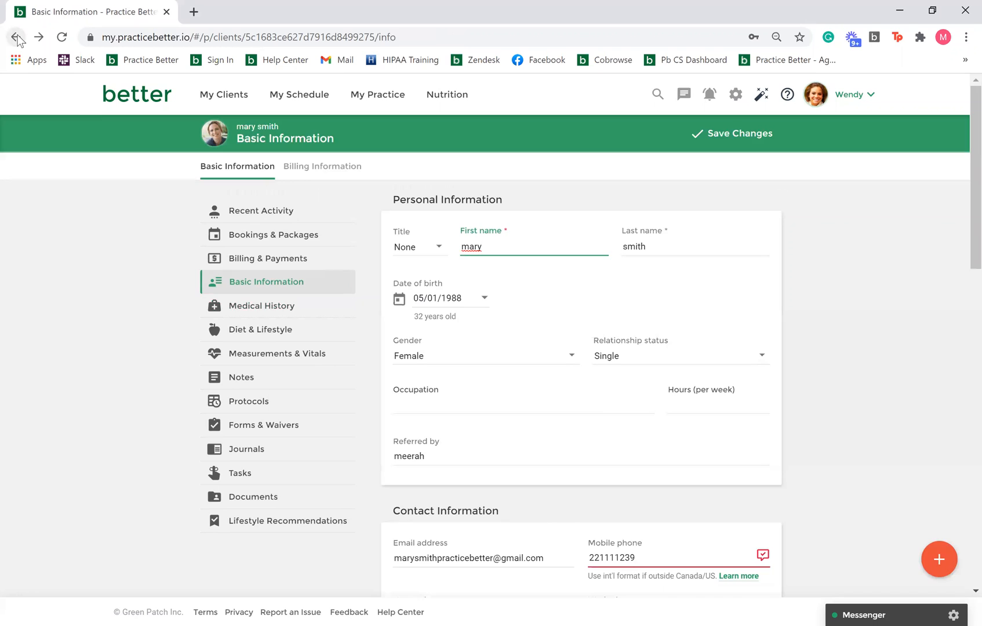
{"action": "left_click", "coordinate": [16, 37]}
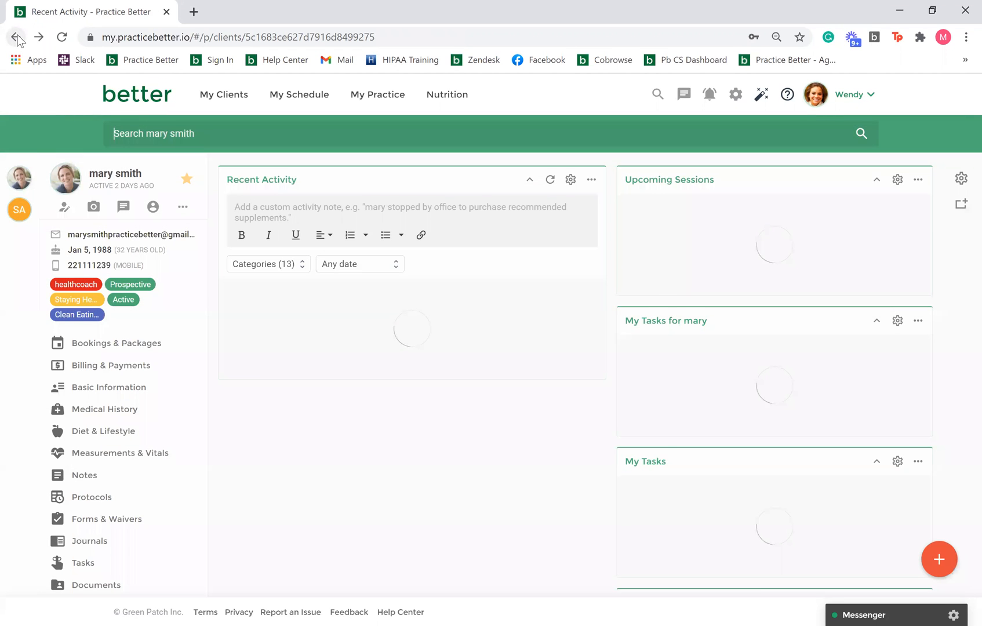
{"action": "left_click", "coordinate": [16, 37]}
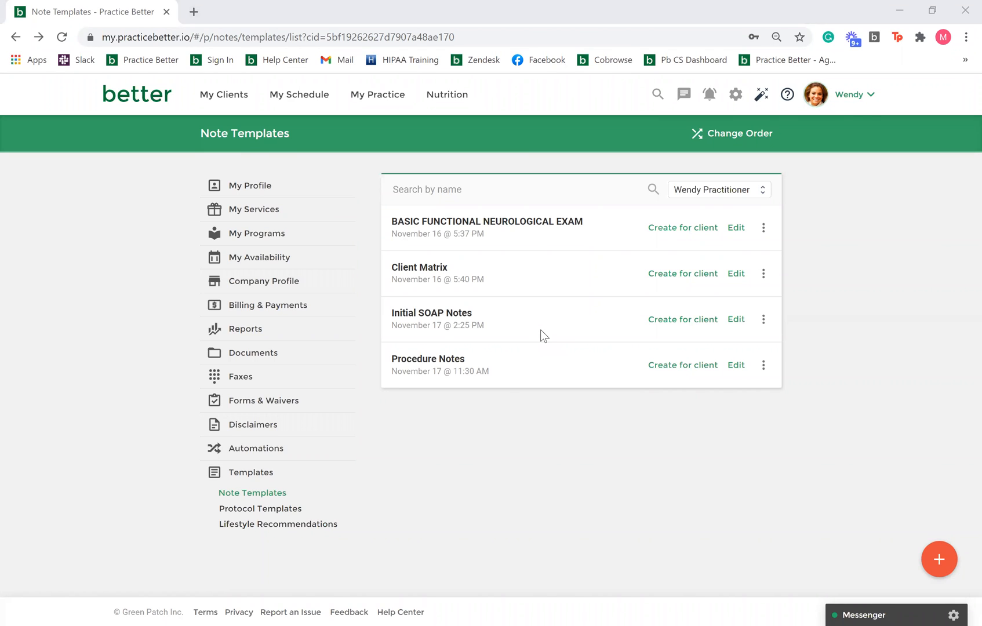
Open the sharing settings of the Procedure Notes template and review its team sharing options and access code terms.
{"action": "left_click", "coordinate": [763, 365]}
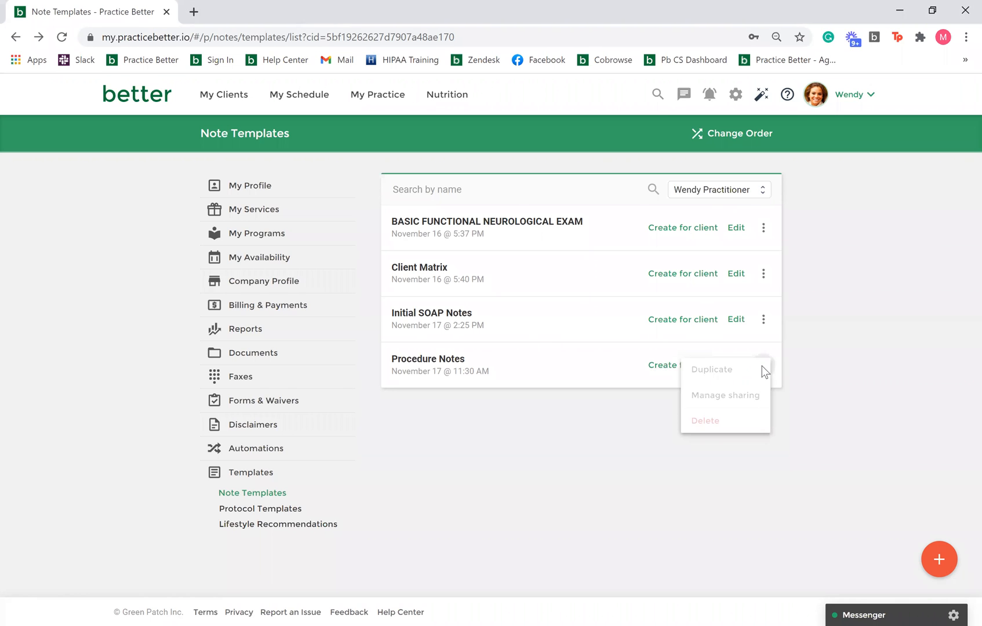
{"action": "left_click", "coordinate": [763, 395]}
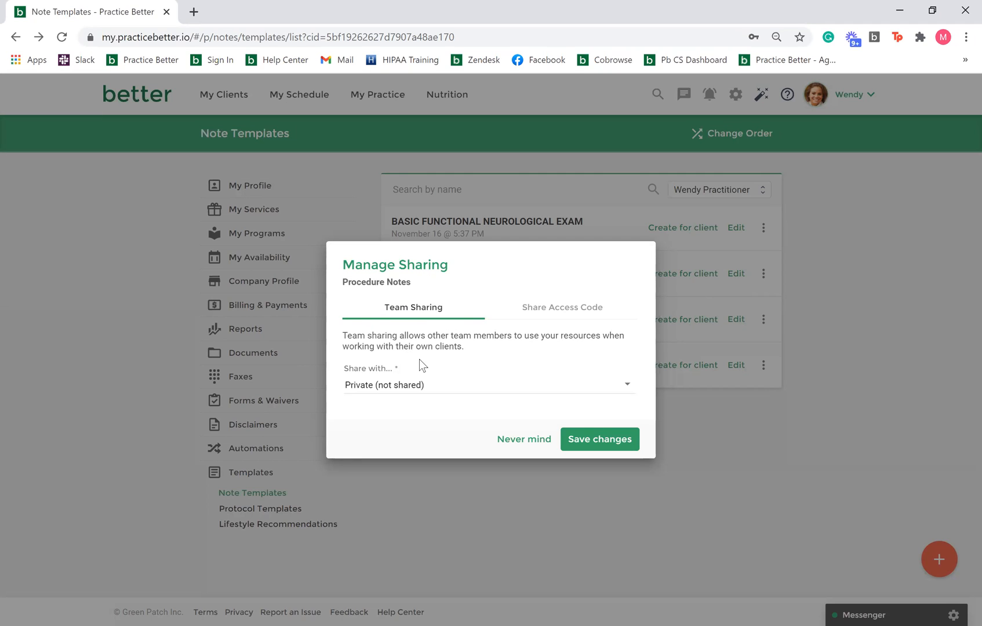
{"action": "left_click", "coordinate": [435, 390]}
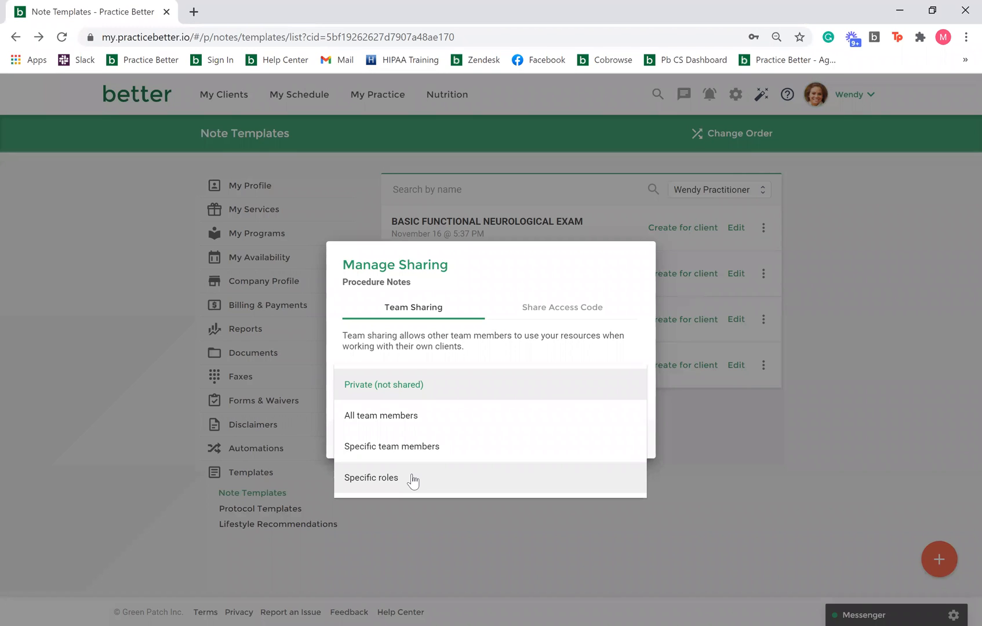
{"action": "left_click", "coordinate": [575, 309]}
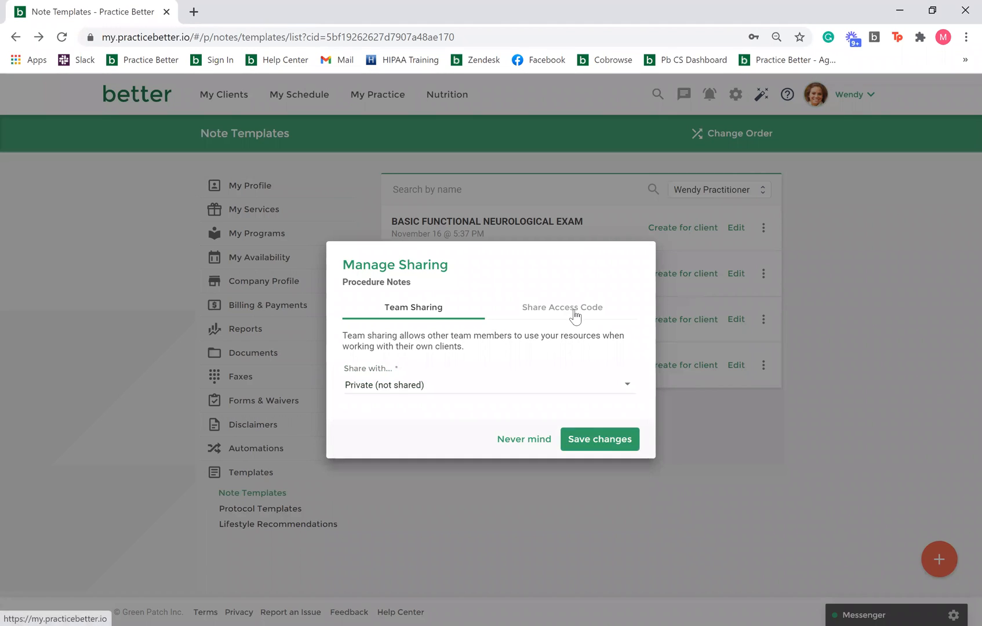
{"action": "left_click", "coordinate": [575, 313]}
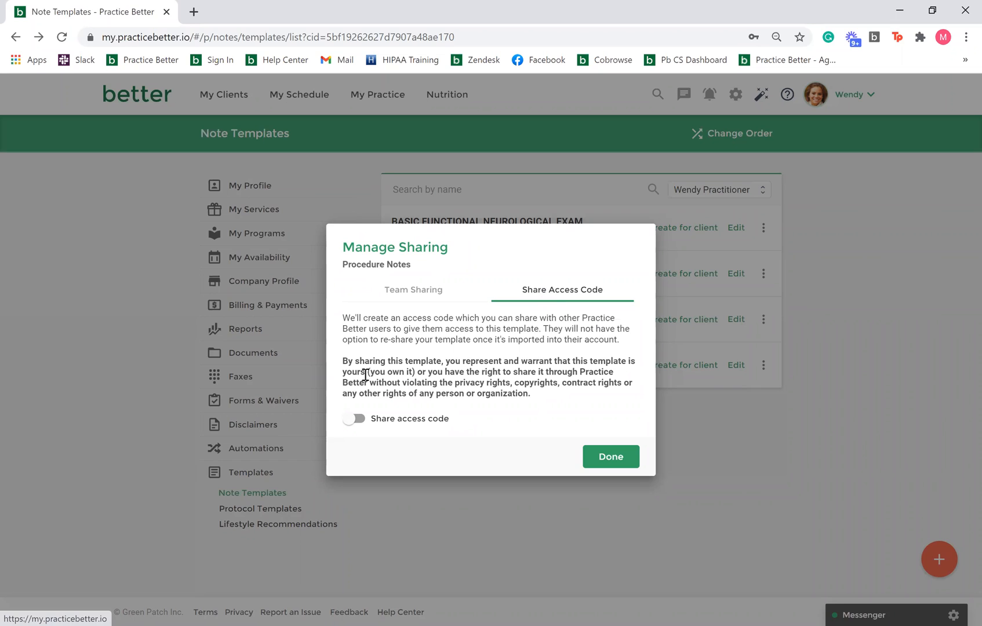
Enable the share access code for the Procedure Notes template, disable it again and close the sharing settings.
{"action": "left_click", "coordinate": [364, 416]}
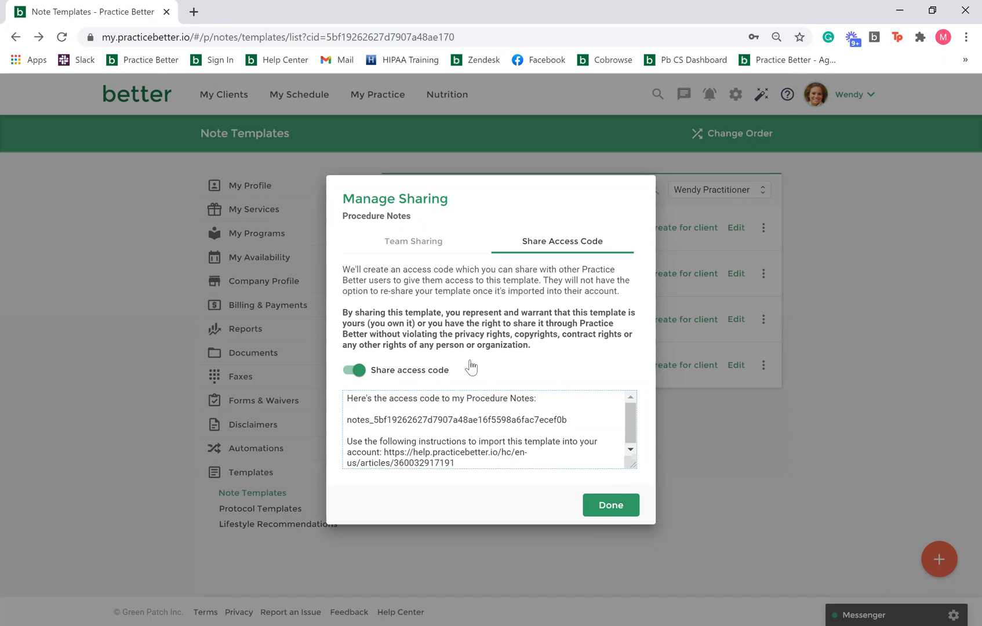
{"action": "left_click", "coordinate": [361, 370]}
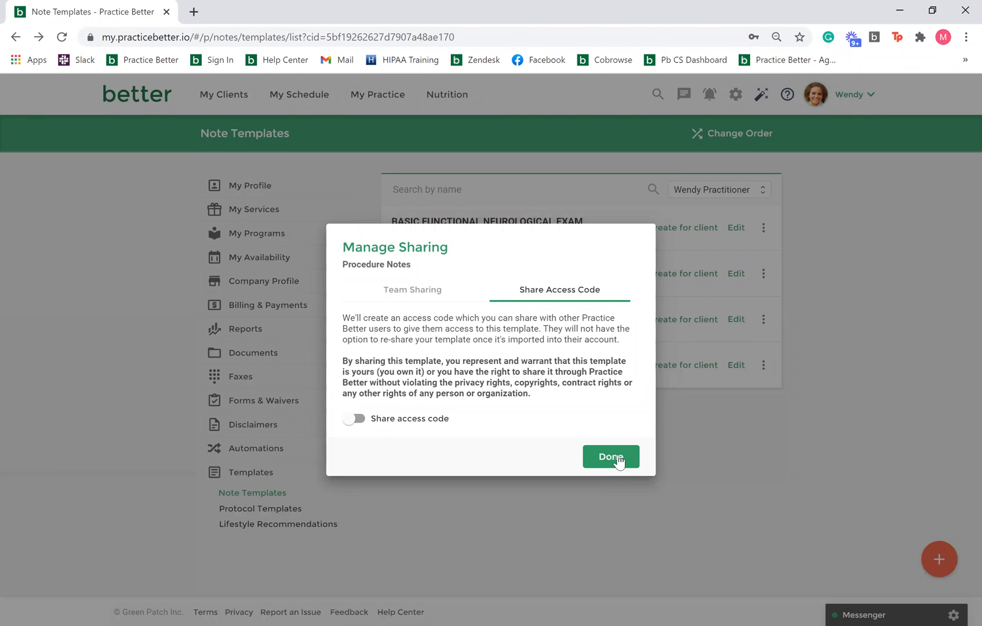
{"action": "left_click", "coordinate": [614, 458]}
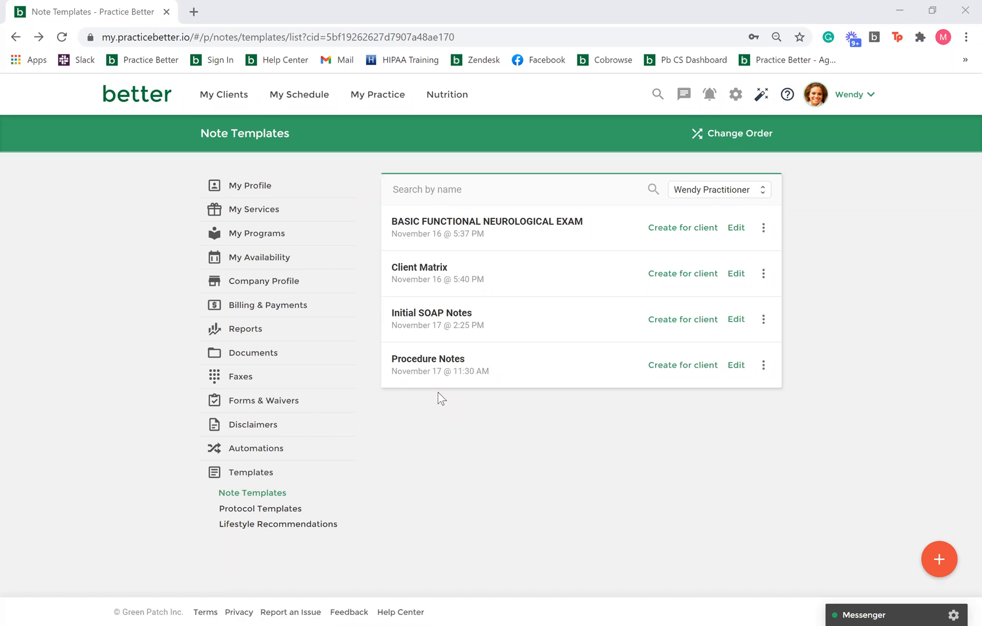
Go to the Shortcuts & Snippets settings and view the content of the Meditation benefits snippet without changing it.
{"action": "left_click", "coordinate": [736, 99]}
{"action": "left_click", "coordinate": [726, 241]}
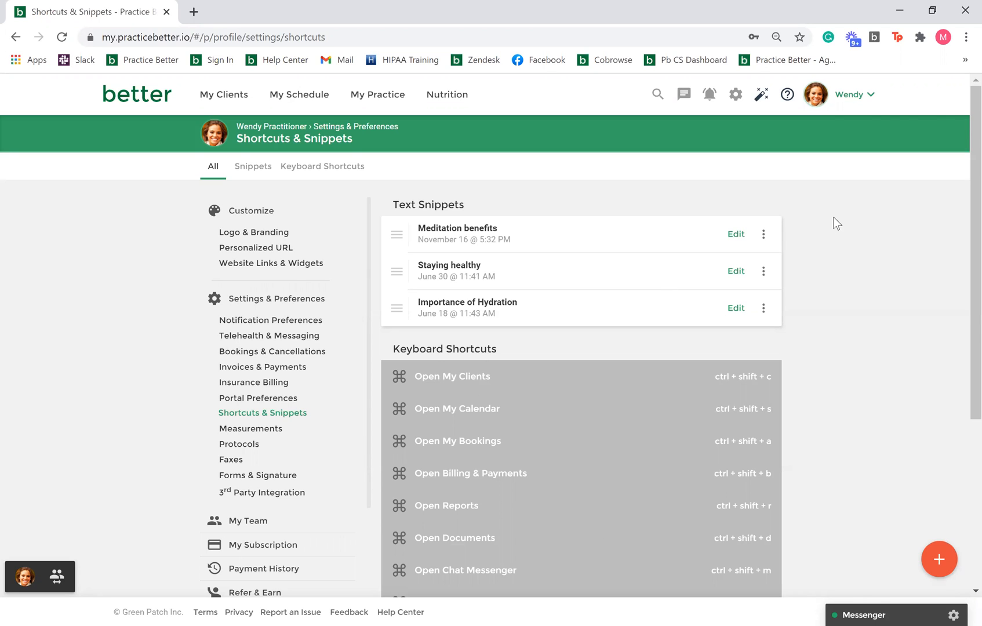
{"action": "left_click", "coordinate": [736, 235]}
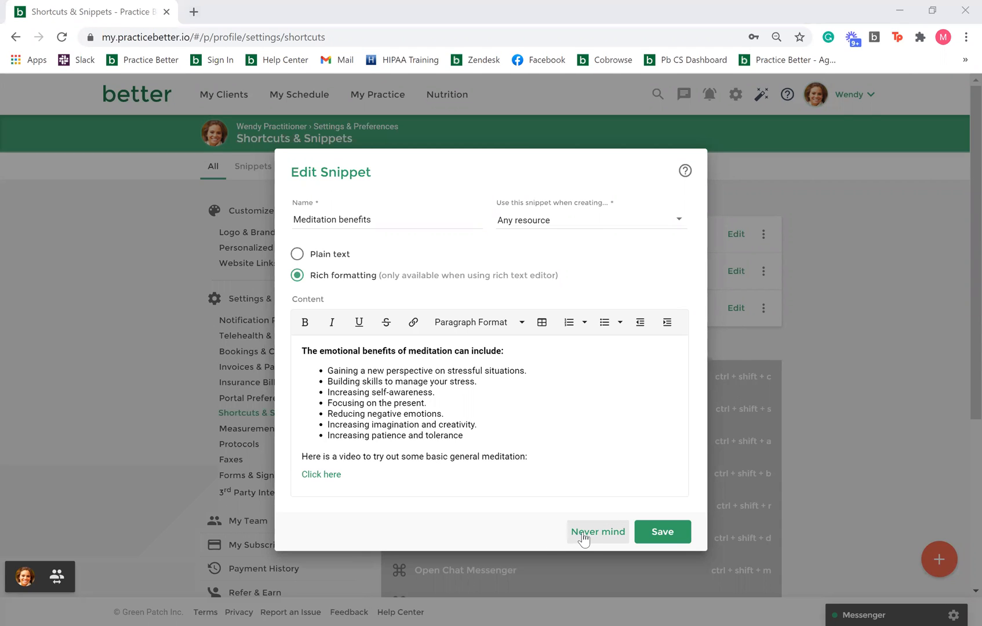
{"action": "left_click", "coordinate": [806, 264]}
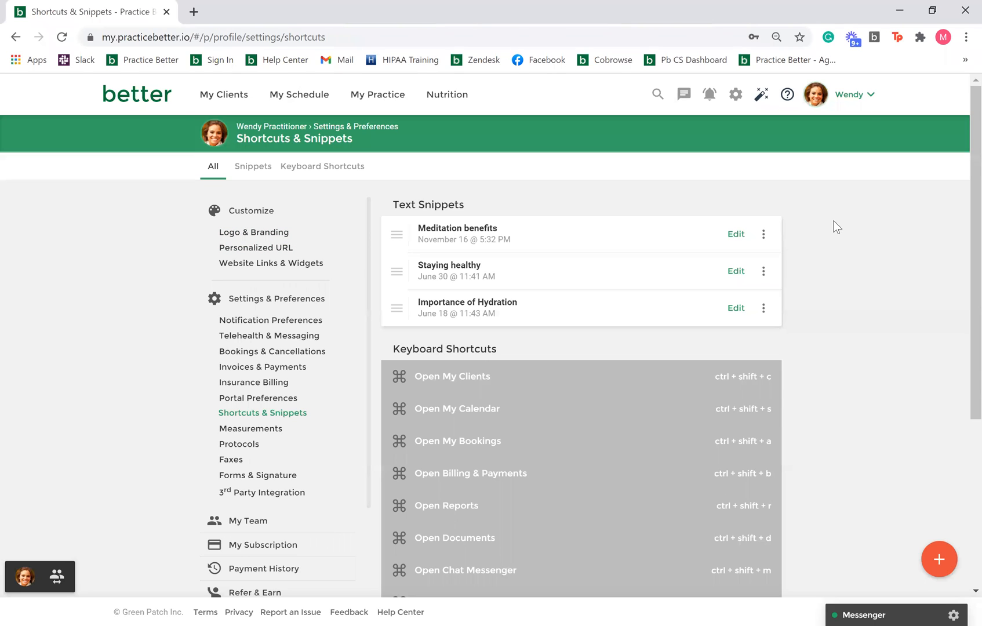
Check where Shortcuts & Snippets is found in the settings, and view the blank snippet form without creating a snippet.
{"action": "left_click", "coordinate": [736, 103]}
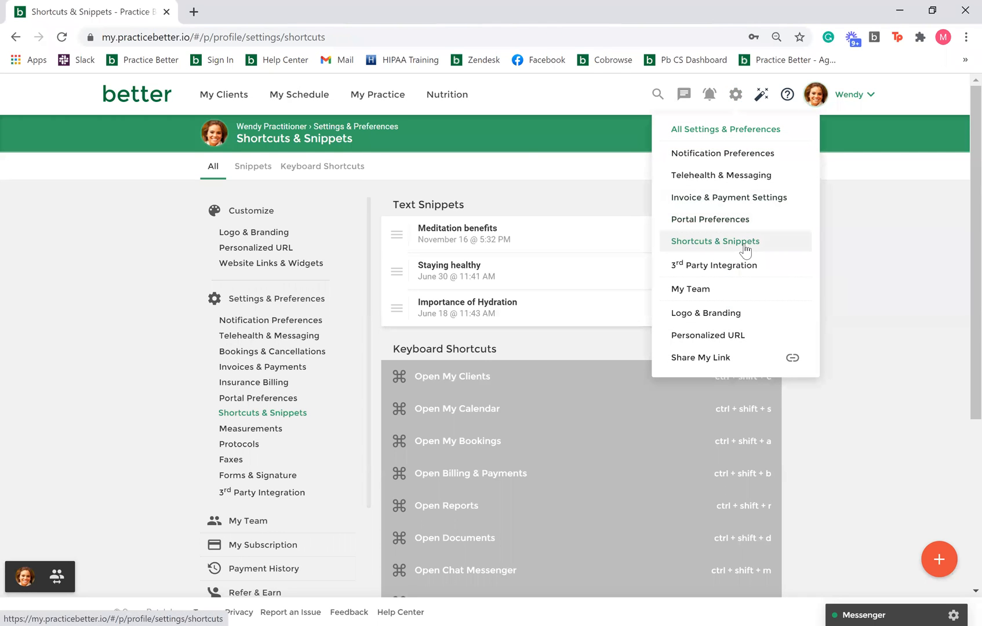
{"action": "left_click", "coordinate": [896, 256]}
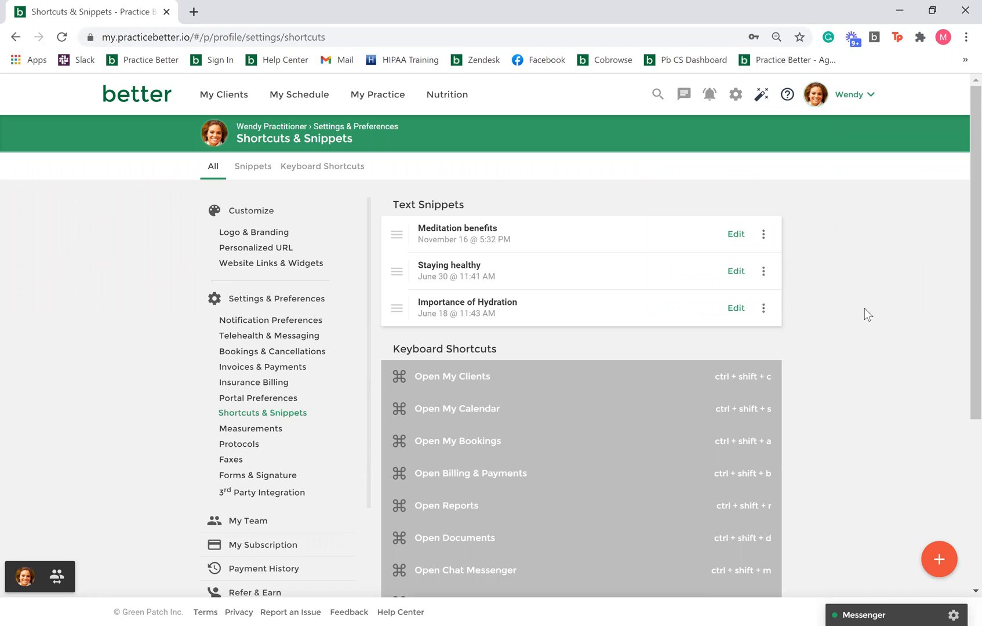
{"action": "left_click", "coordinate": [940, 563]}
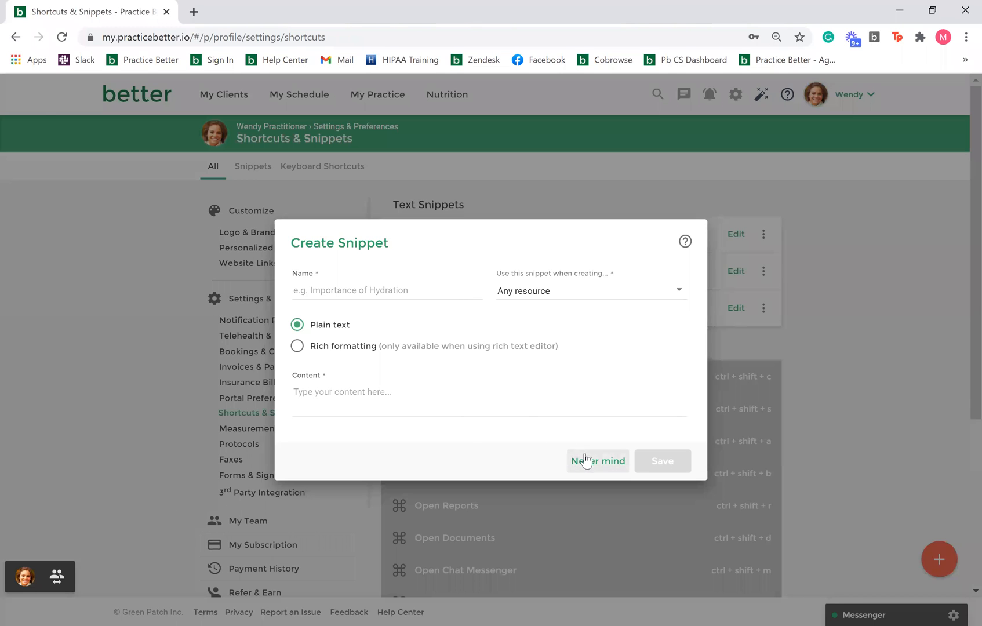
{"action": "left_click", "coordinate": [614, 467]}
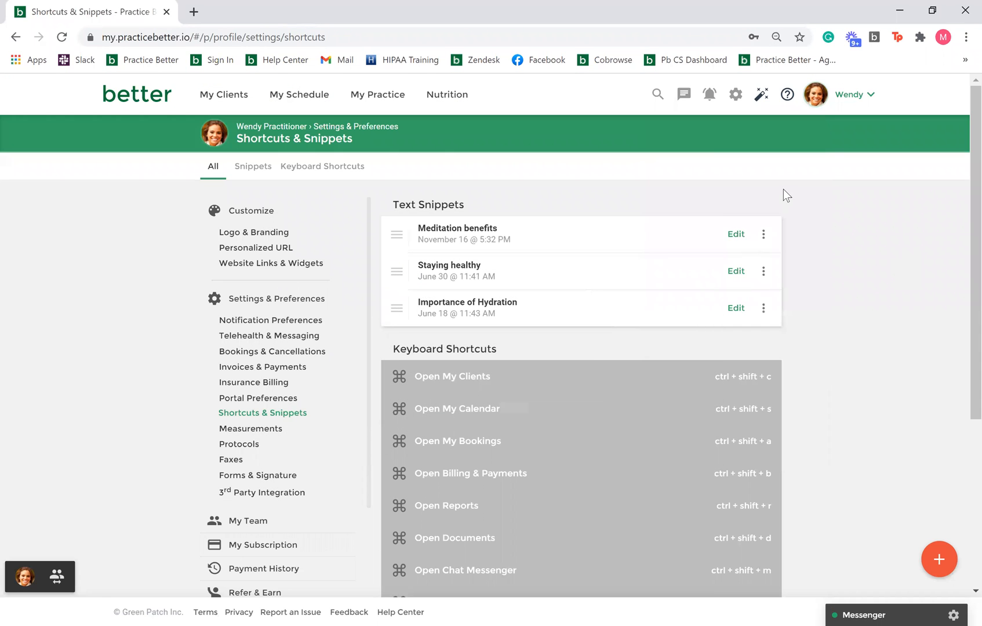
Review the content and resource options of the Meditation benefits snippet, keep it available for Any resource and save it.
{"action": "left_click", "coordinate": [736, 234]}
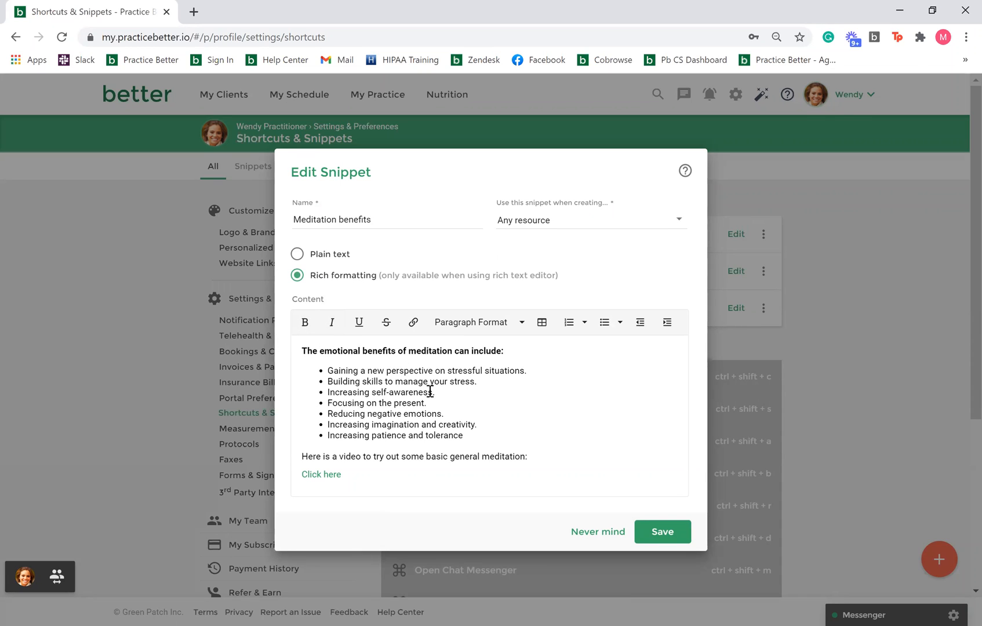
{"action": "left_click", "coordinate": [333, 476]}
{"action": "left_click", "coordinate": [626, 222]}
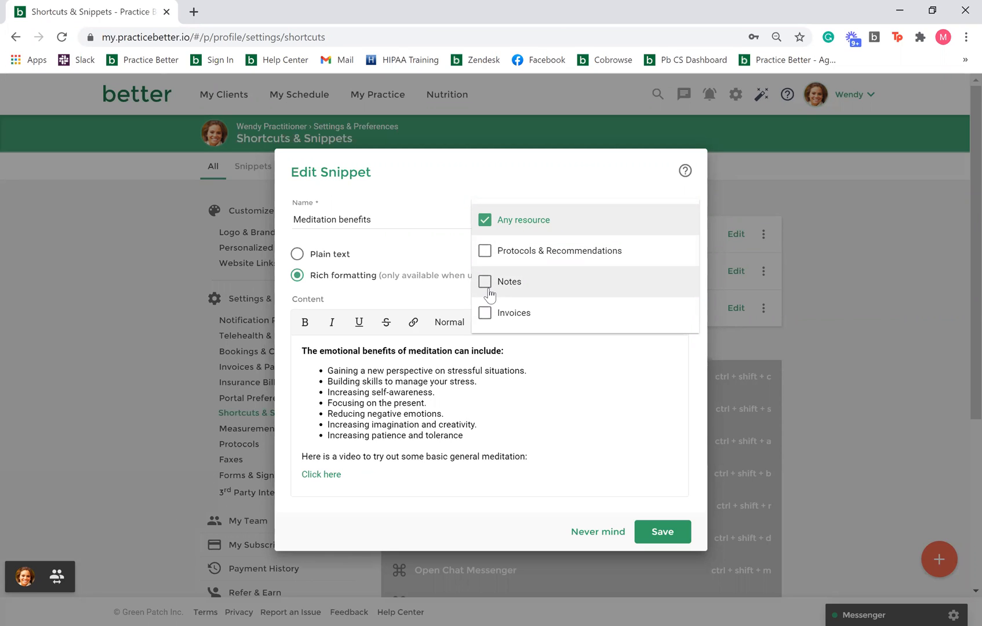
{"action": "left_click", "coordinate": [487, 184]}
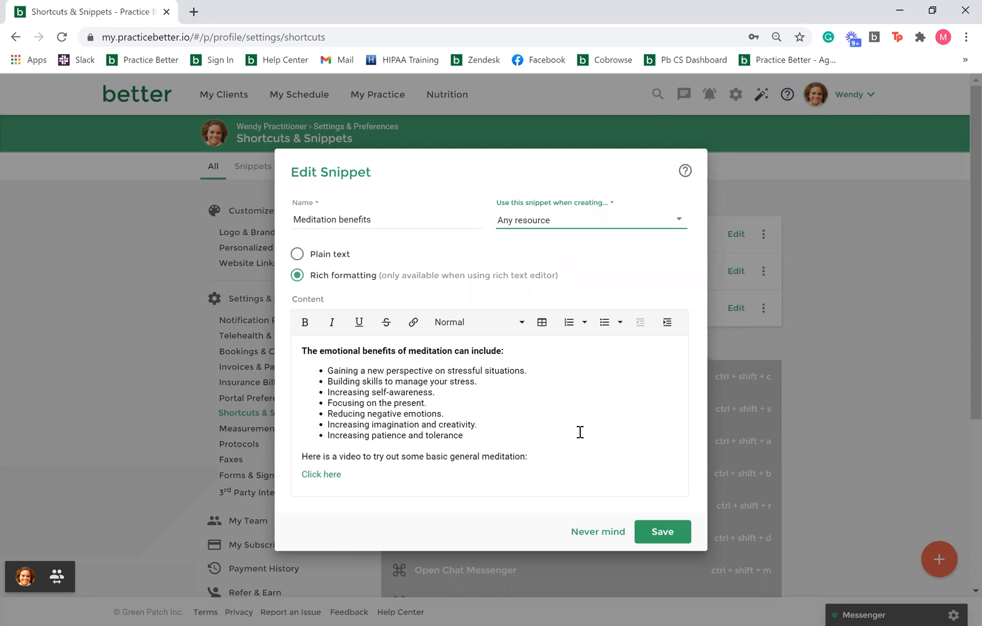
{"action": "left_click", "coordinate": [661, 532]}
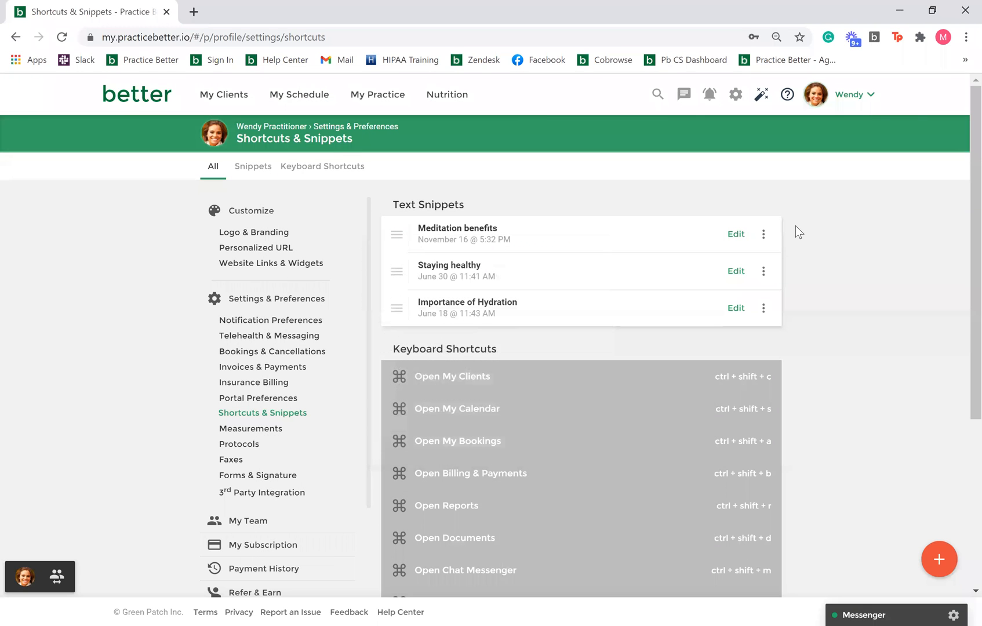
Review the team sharing setting of the Meditation benefits snippet and close it without saving changes.
{"action": "left_click", "coordinate": [765, 235]}
{"action": "left_click", "coordinate": [758, 237]}
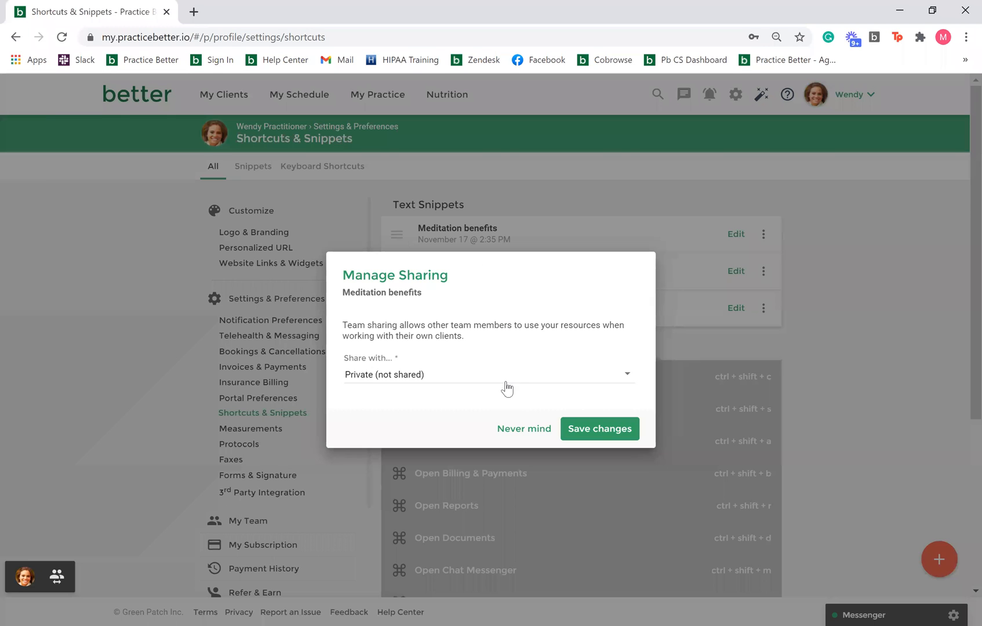
{"action": "left_click", "coordinate": [505, 387]}
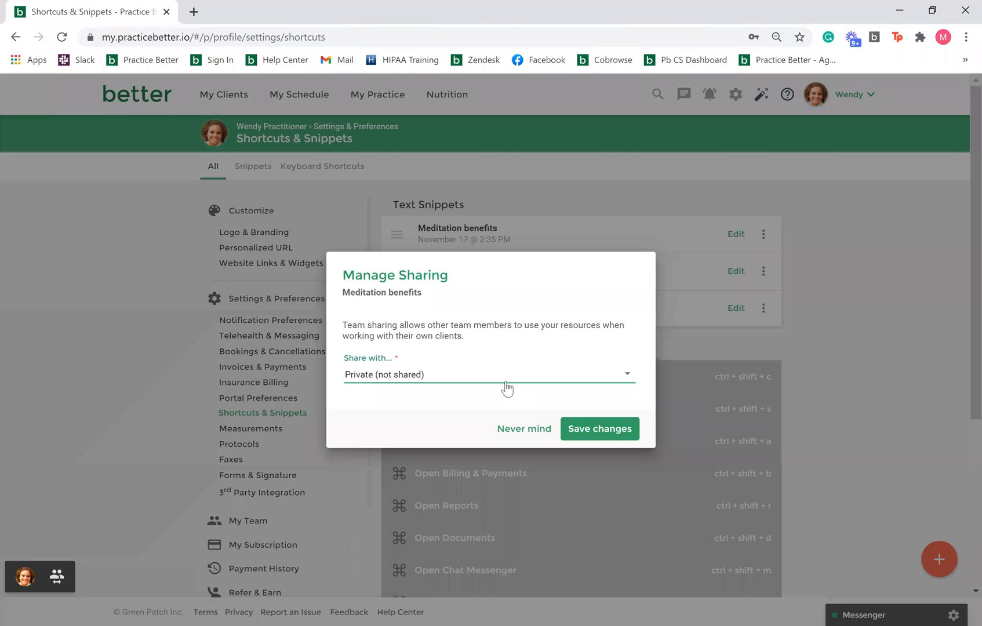
{"action": "left_click", "coordinate": [504, 284]}
{"action": "left_click", "coordinate": [524, 427]}
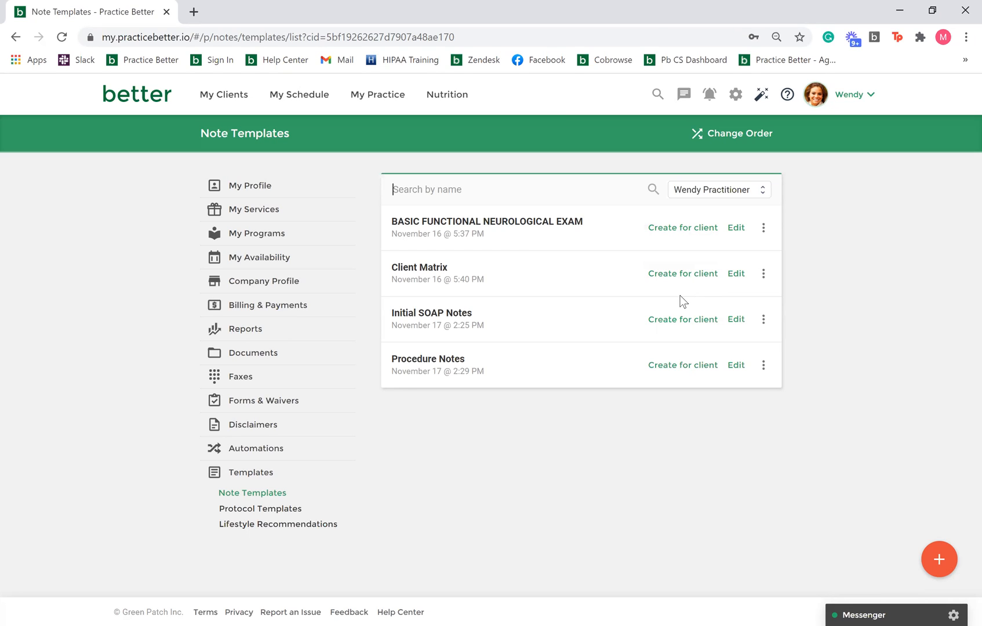
Start a note from the Initial SOAP Notes template for the starred client and review its autofilled client details and Subjective section.
{"action": "left_click", "coordinate": [683, 326]}
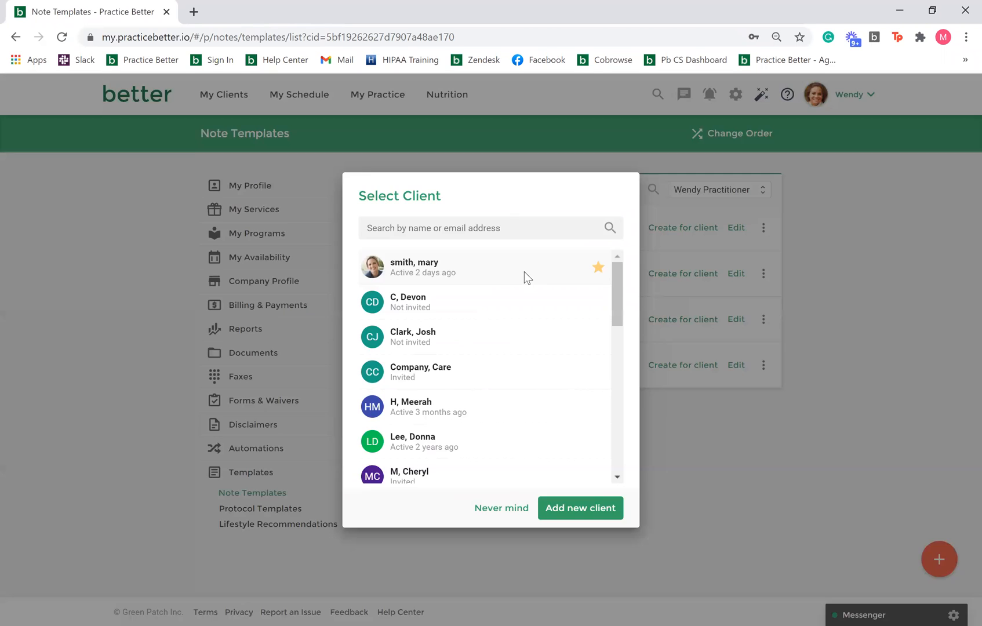
{"action": "left_click", "coordinate": [524, 273]}
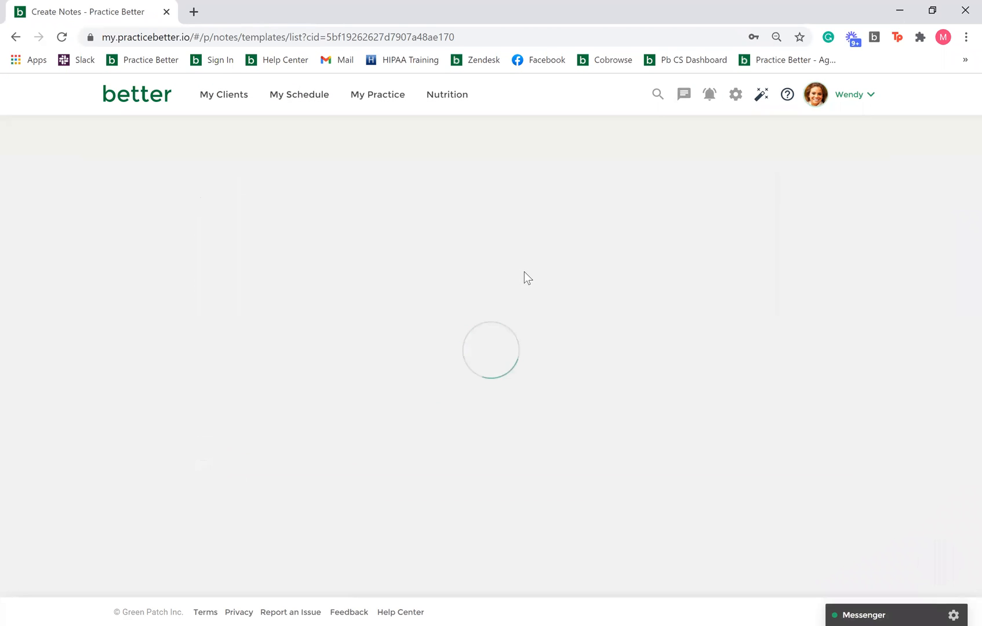
{"action": "scroll", "coordinate": [579, 404], "scroll_direction": "down", "scroll_amount": 2}
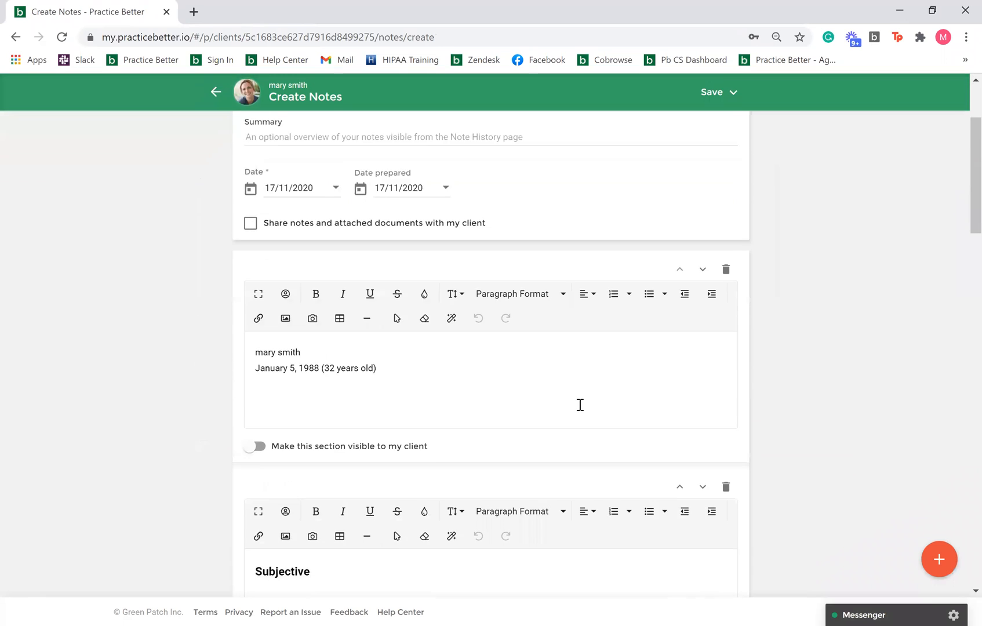
{"action": "scroll", "coordinate": [579, 404], "scroll_direction": "down", "scroll_amount": 2}
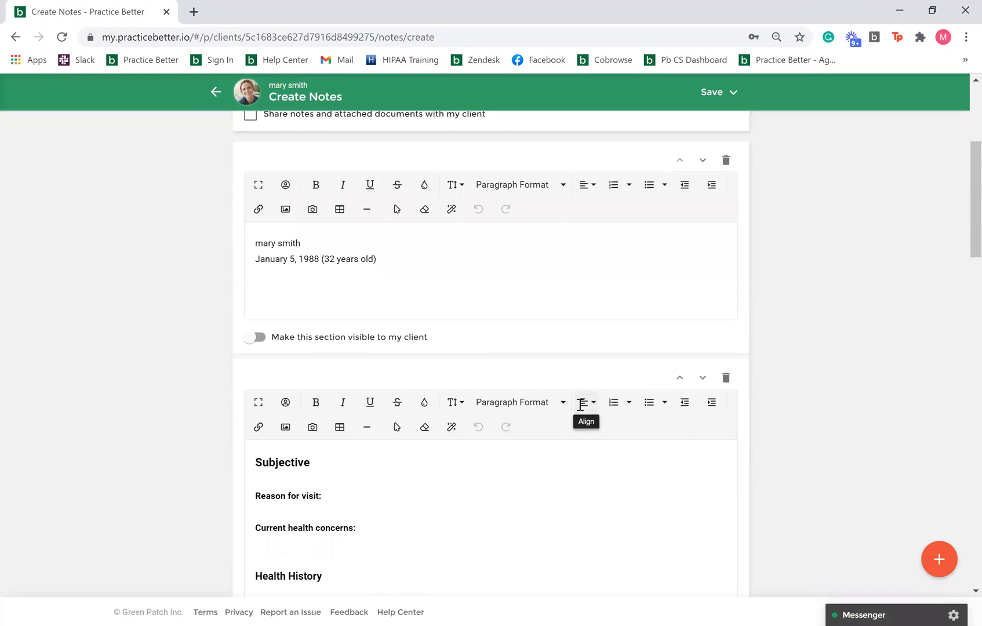
{"action": "scroll", "coordinate": [580, 405], "scroll_direction": "down", "scroll_amount": 2}
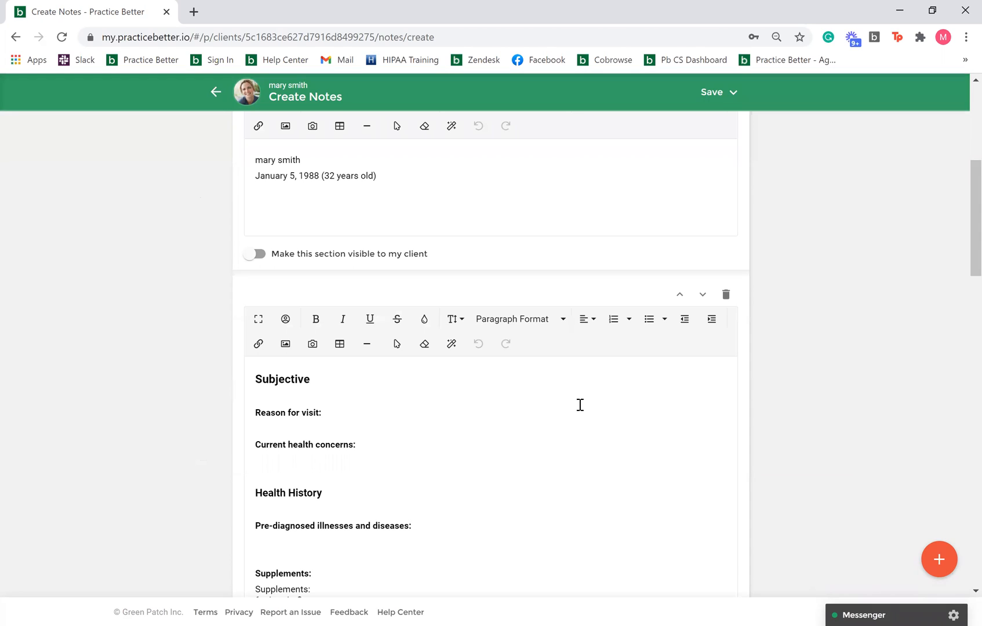
{"action": "scroll", "coordinate": [580, 404], "scroll_direction": "down", "scroll_amount": 1}
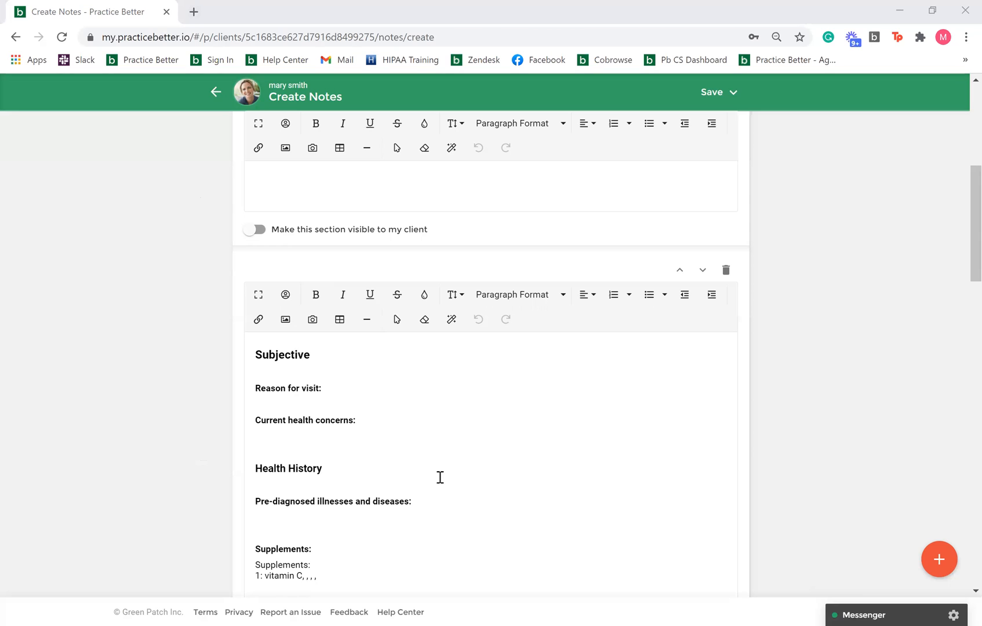
{"action": "scroll", "coordinate": [441, 477], "scroll_direction": "up", "scroll_amount": 6}
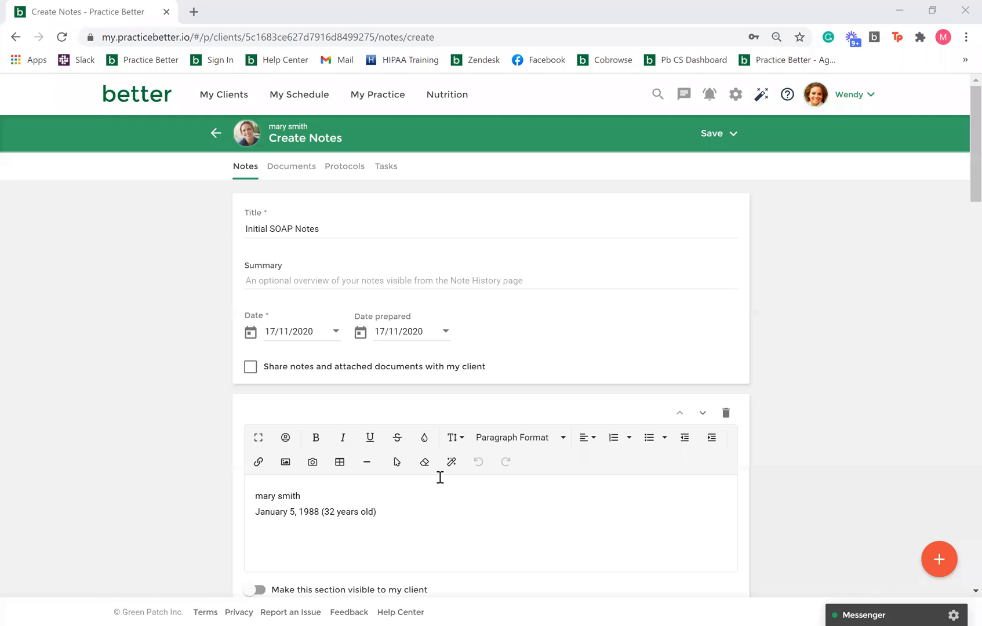
Return to the note templates, start a fresh Initial SOAP Notes note for the same starred client and look over its first sections.
{"action": "left_click", "coordinate": [382, 103]}
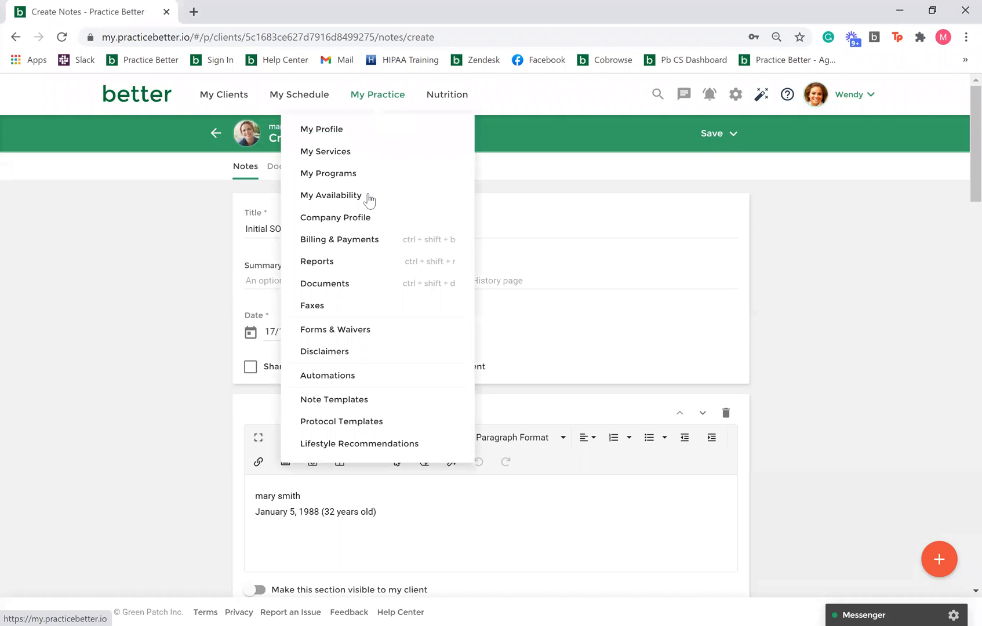
{"action": "left_click", "coordinate": [362, 399]}
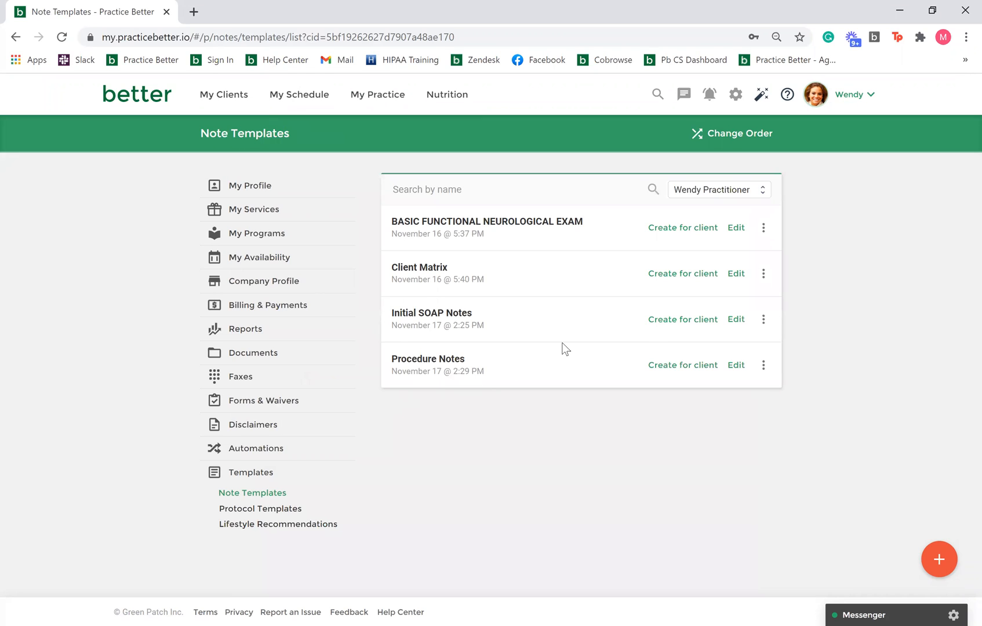
{"action": "left_click", "coordinate": [664, 319]}
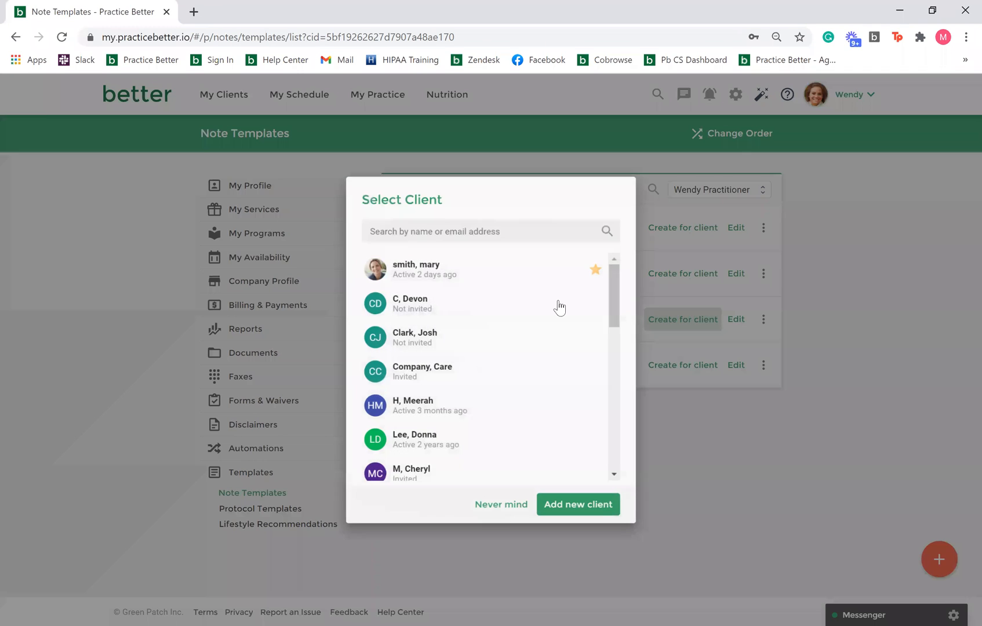
{"action": "left_click", "coordinate": [501, 273]}
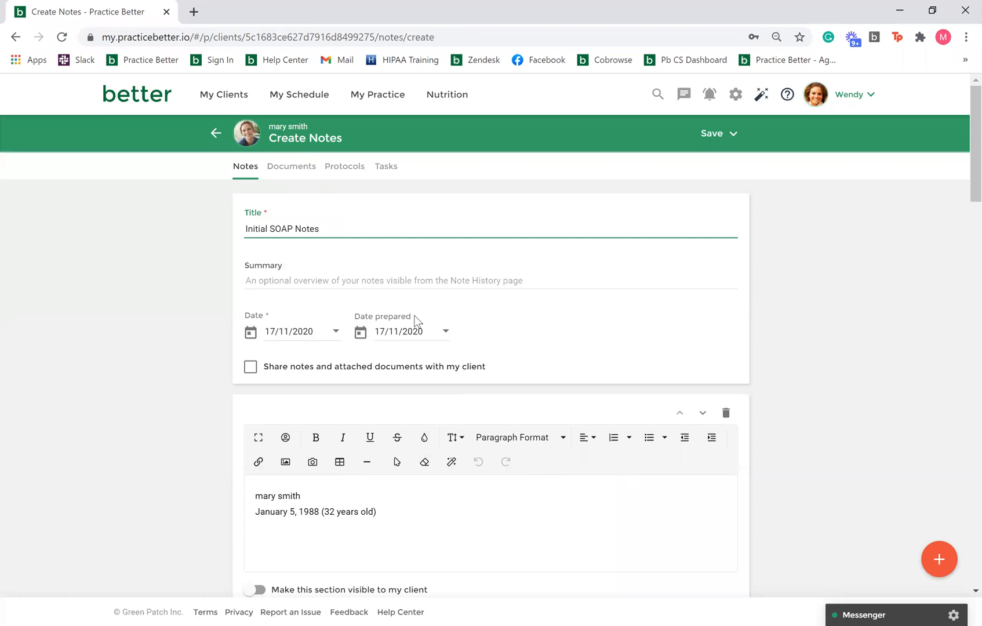
{"action": "scroll", "coordinate": [415, 321], "scroll_direction": "down", "scroll_amount": 2}
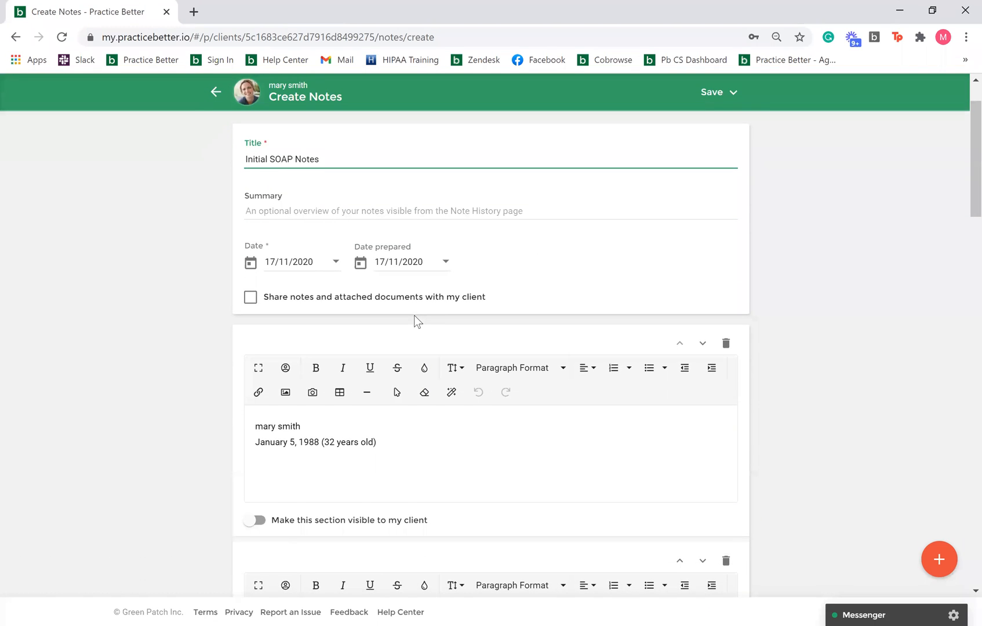
{"action": "scroll", "coordinate": [414, 319], "scroll_direction": "down", "scroll_amount": 3}
{"action": "scroll", "coordinate": [415, 316], "scroll_direction": "down", "scroll_amount": 3}
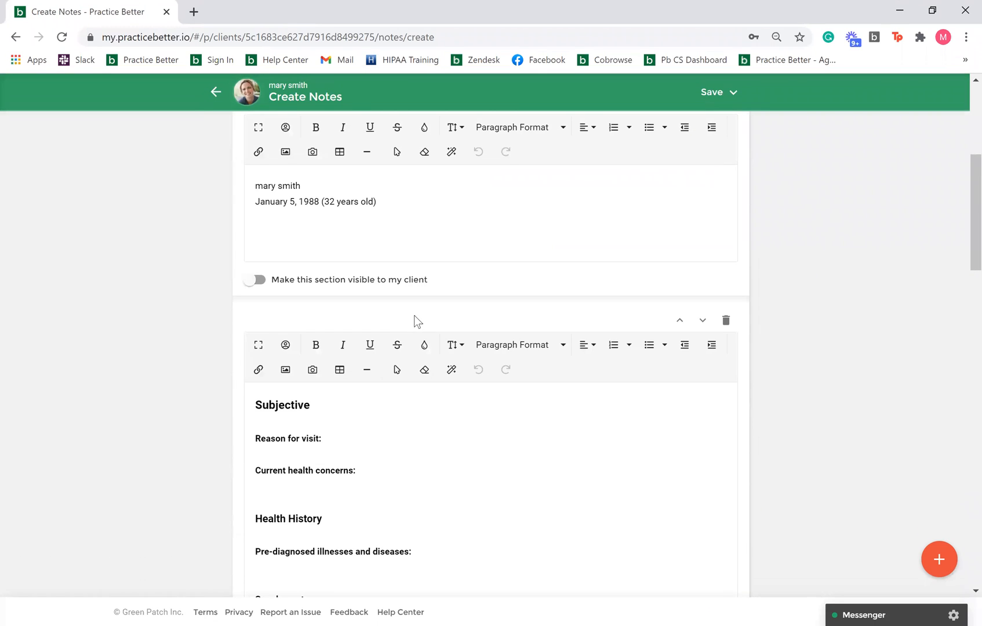
{"action": "scroll", "coordinate": [415, 321], "scroll_direction": "up", "scroll_amount": 6}
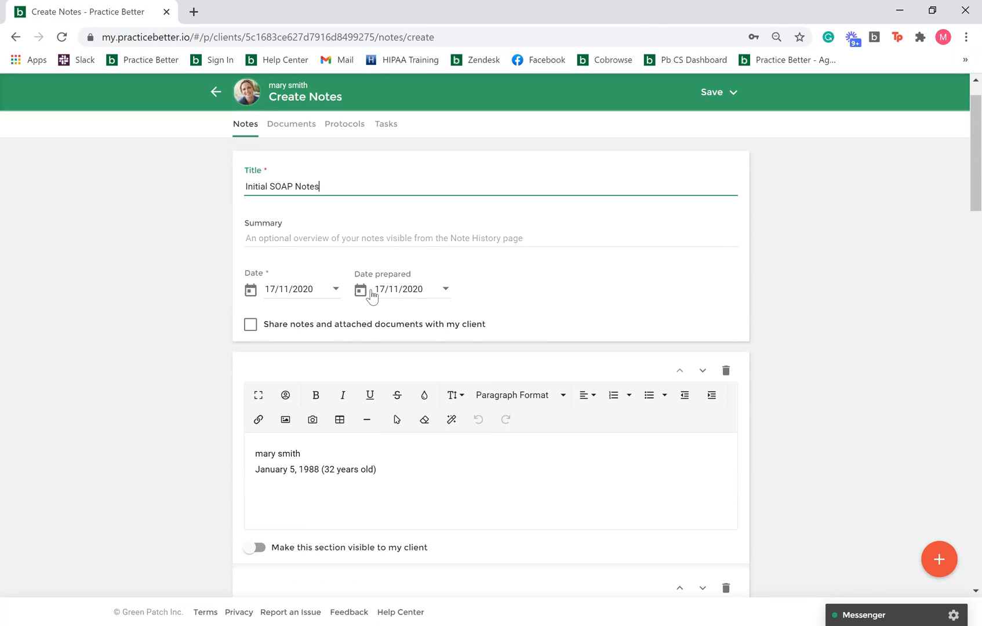
Enter "summarizes nov 5th session" as the summary of the client note.
{"action": "left_click", "coordinate": [368, 228]}
{"action": "left_click", "coordinate": [371, 243]}
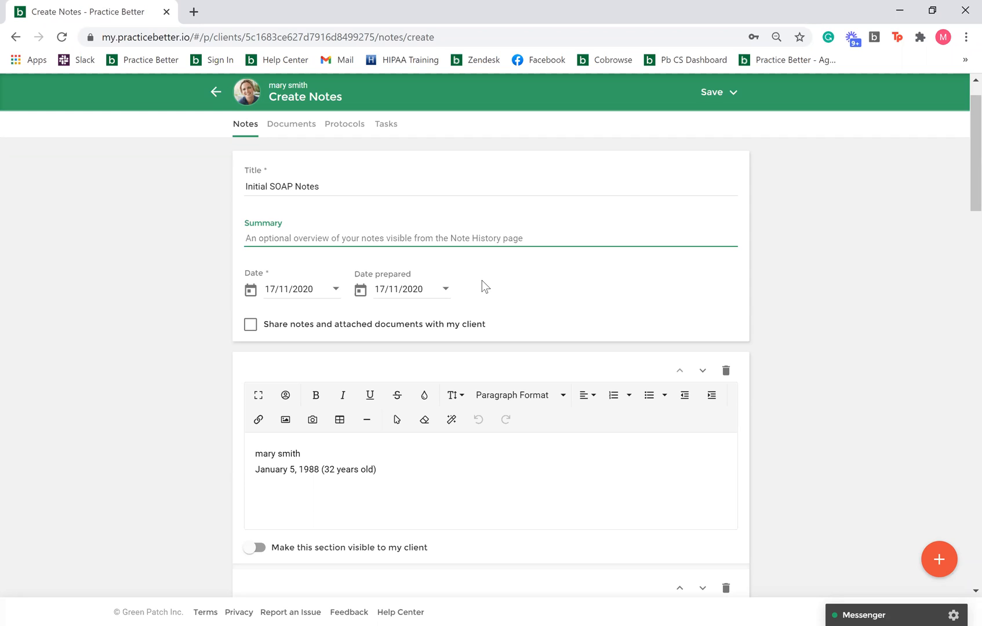
{"action": "type", "text": "summarizes nov 5th session"}
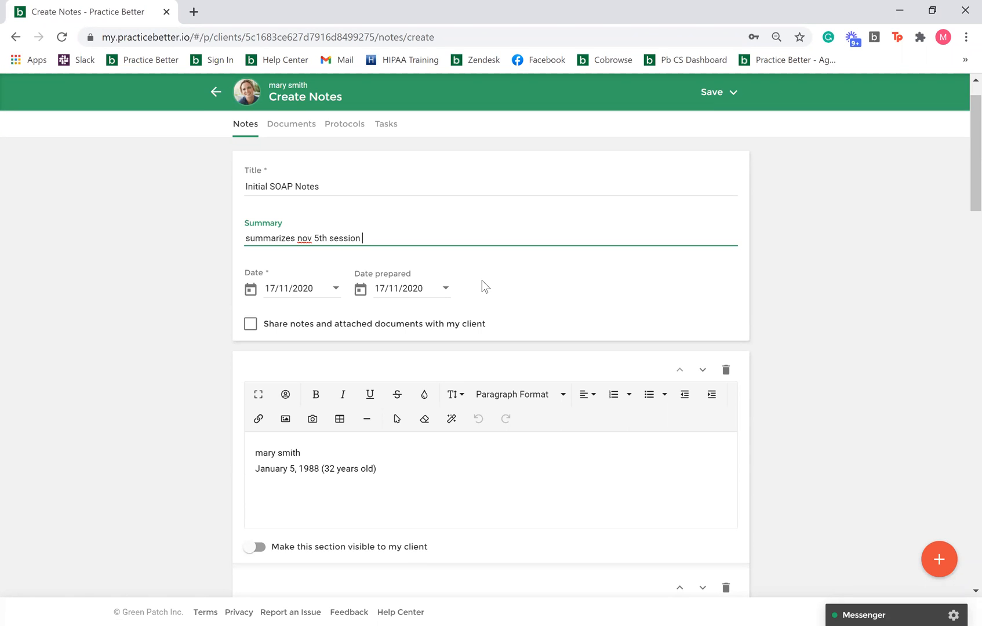
Look through the note's Subjective, Objective and Plan sections and add a blank text section after the Plan section.
{"action": "scroll", "coordinate": [482, 281], "scroll_direction": "down", "scroll_amount": 1}
{"action": "scroll", "coordinate": [482, 281], "scroll_direction": "up", "scroll_amount": 1}
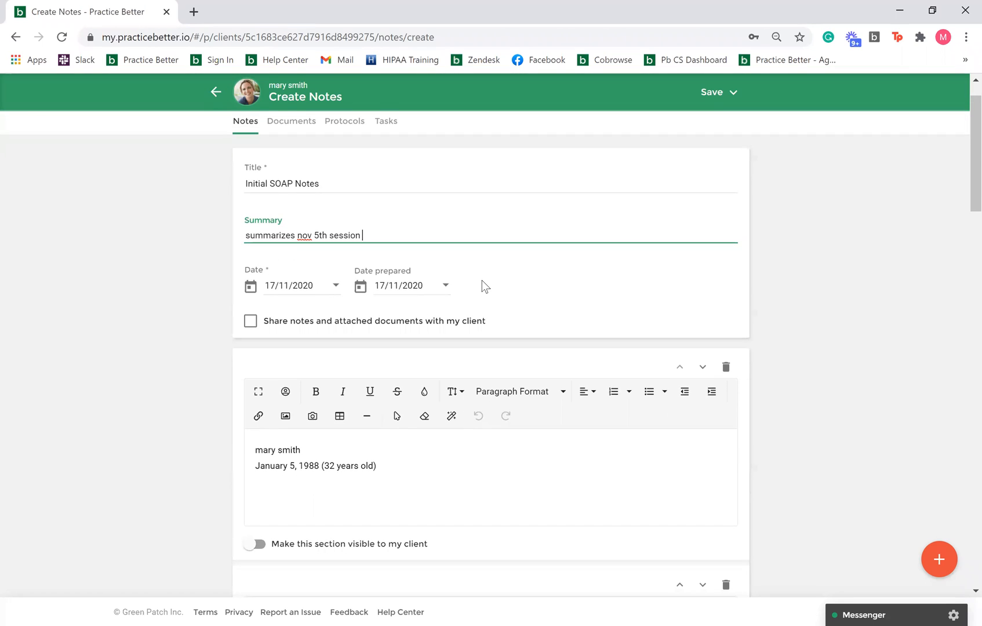
{"action": "scroll", "coordinate": [482, 281], "scroll_direction": "down", "scroll_amount": 3}
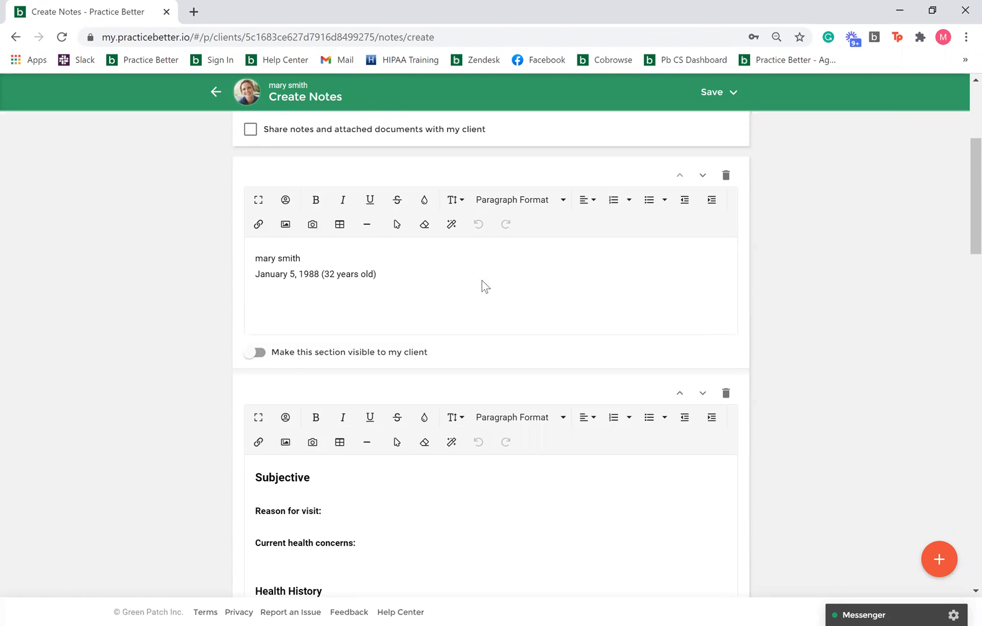
{"action": "scroll", "coordinate": [482, 280], "scroll_direction": "down", "scroll_amount": 5}
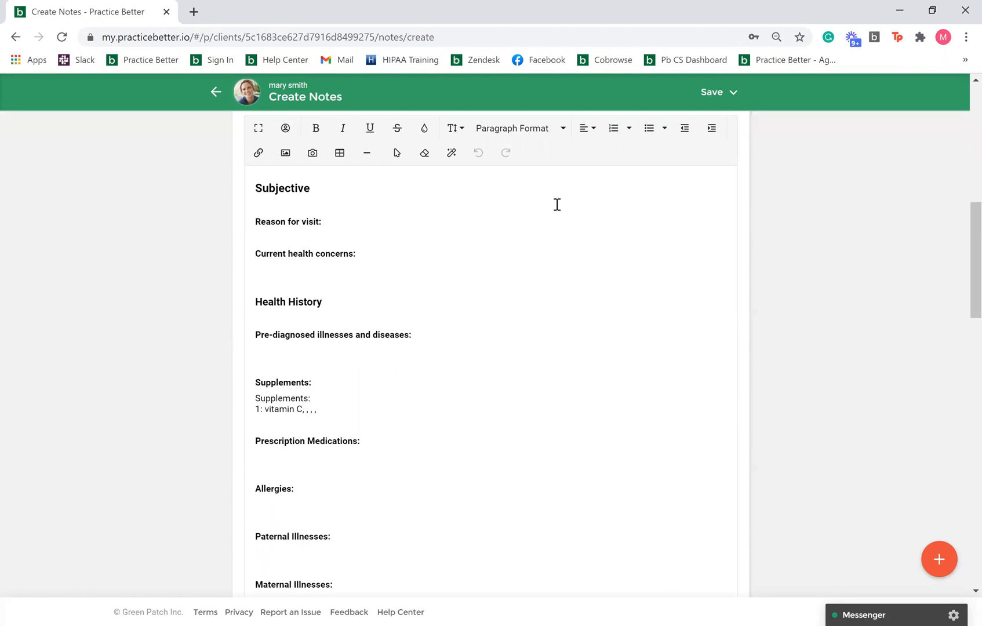
{"action": "scroll", "coordinate": [475, 395], "scroll_direction": "up", "scroll_amount": 2}
{"action": "scroll", "coordinate": [476, 394], "scroll_direction": "down", "scroll_amount": 6}
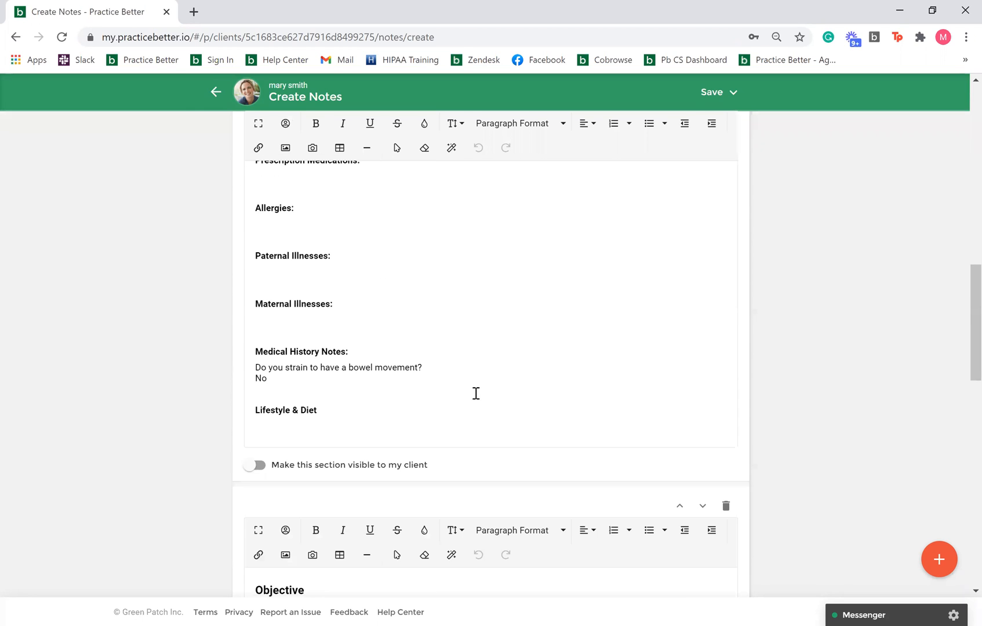
{"action": "scroll", "coordinate": [476, 393], "scroll_direction": "down", "scroll_amount": 6}
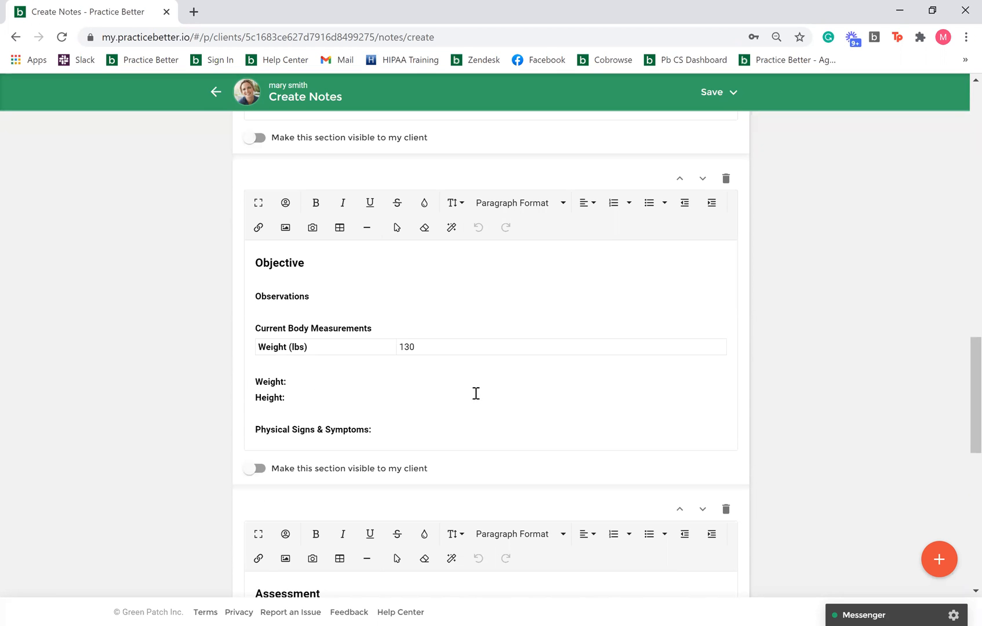
{"action": "scroll", "coordinate": [477, 393], "scroll_direction": "down", "scroll_amount": 10}
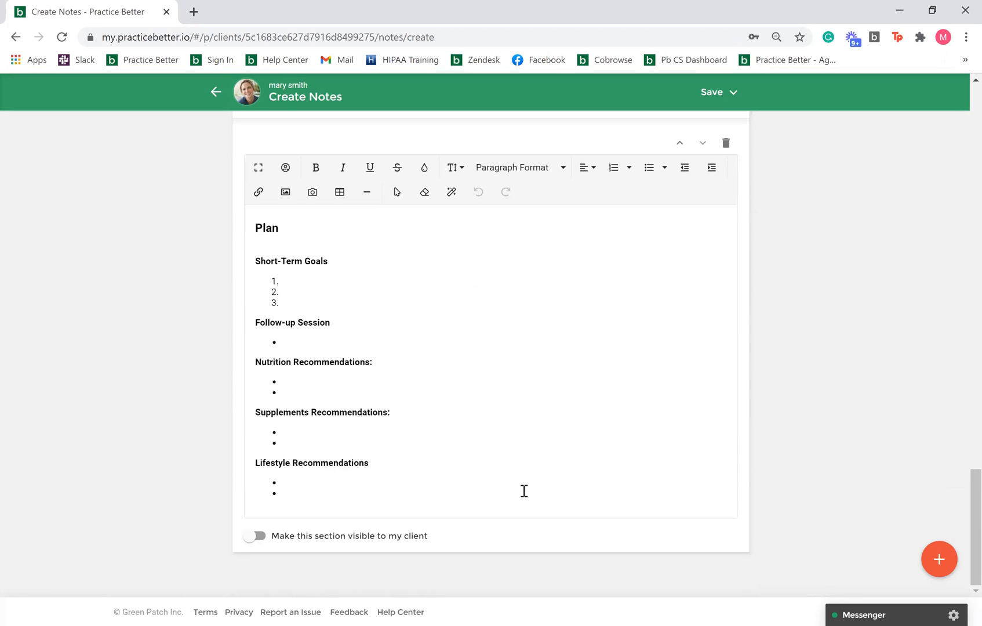
{"action": "left_click", "coordinate": [940, 565]}
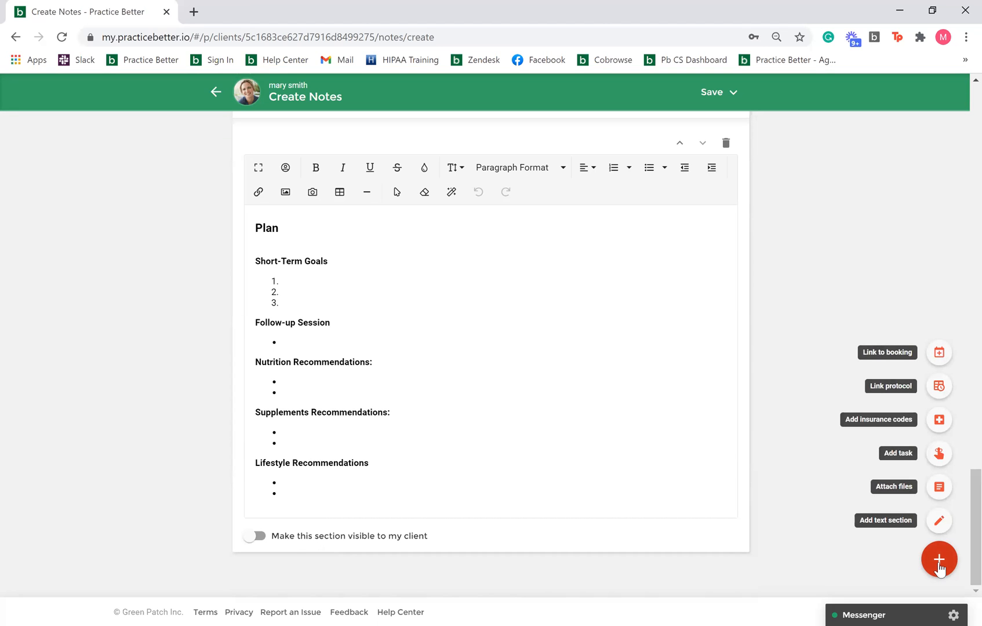
{"action": "left_click", "coordinate": [940, 520]}
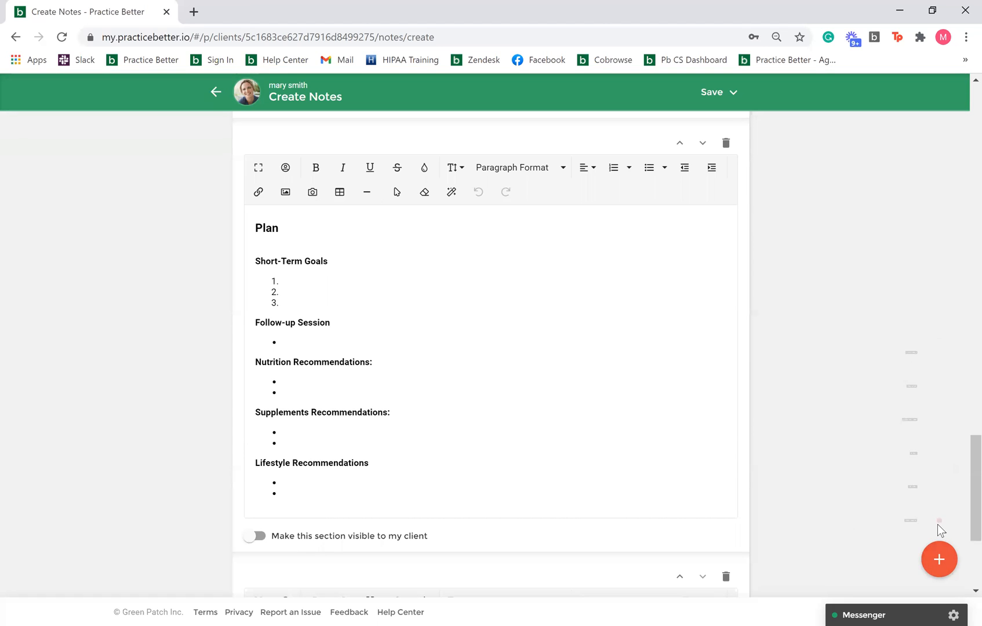
{"action": "scroll", "coordinate": [621, 447], "scroll_direction": "down", "scroll_amount": 4}
{"action": "left_click", "coordinate": [576, 479]}
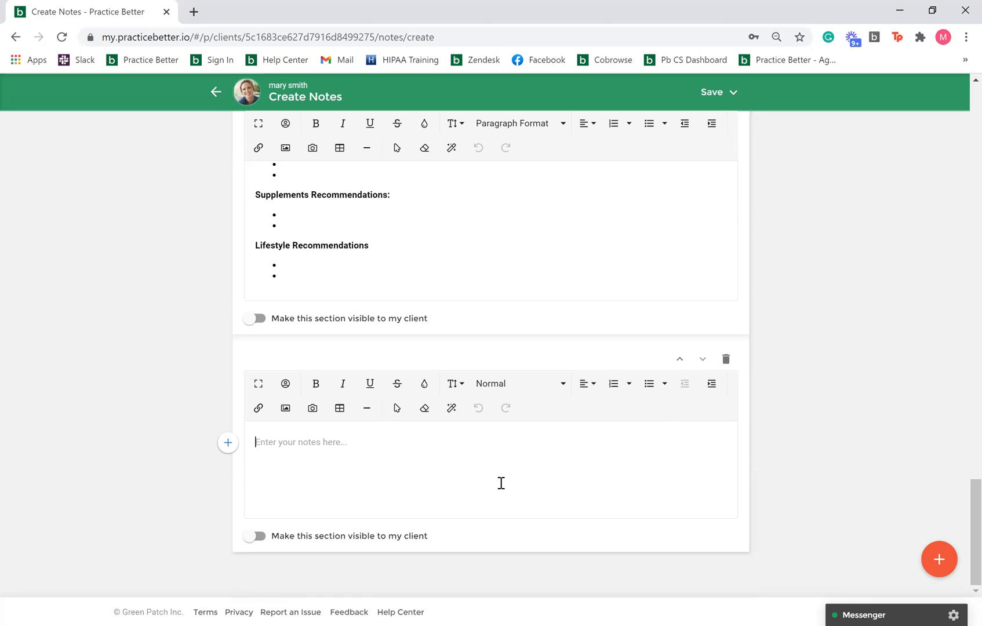
Insert the Meditation benefits snippet into the new text section using the {{ shortcut.
{"action": "type", "text": "{{"}
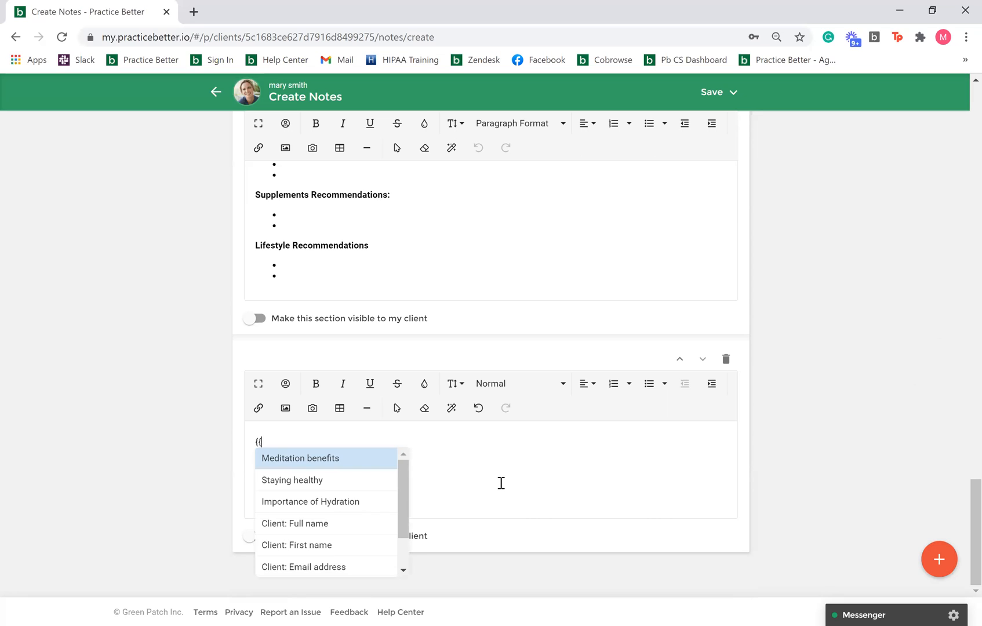
{"action": "key", "text": "BackSpace"}
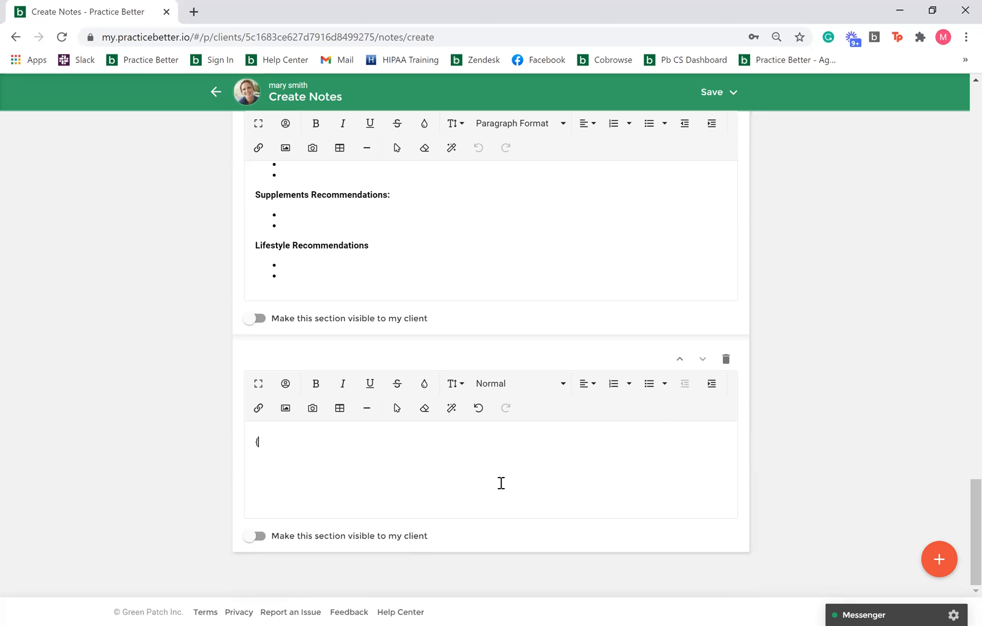
{"action": "left_click", "coordinate": [253, 444]}
{"action": "key", "text": "Delete"}
{"action": "type", "text": "{{"}
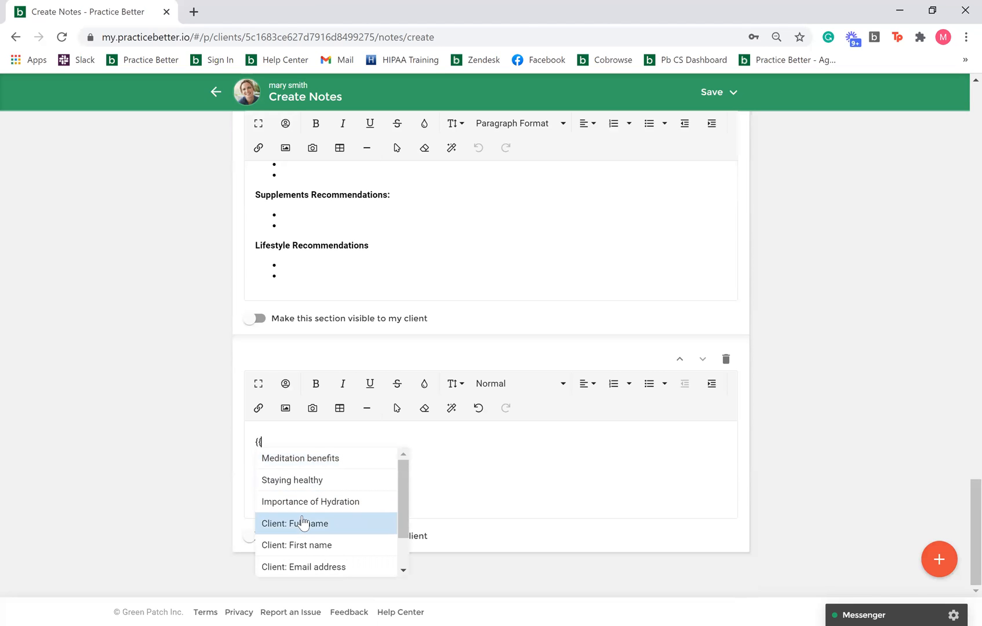
{"action": "left_click", "coordinate": [349, 462]}
{"action": "scroll", "coordinate": [432, 462], "scroll_direction": "down", "scroll_amount": 1}
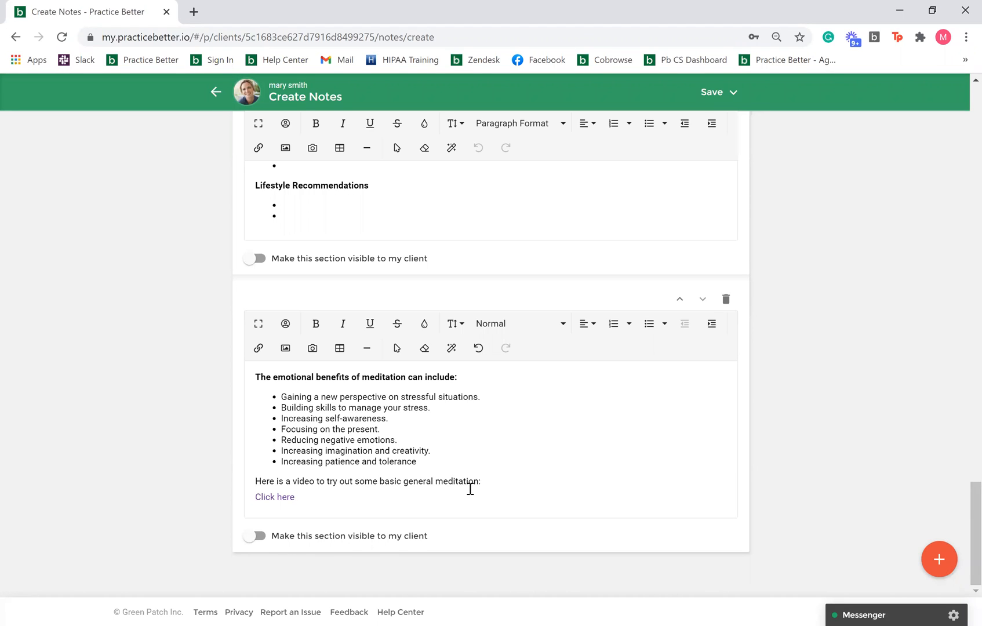
Check the snippet's Click here link, add the line "Text here------" with a blank line above it, and select the added text.
{"action": "left_click", "coordinate": [265, 497]}
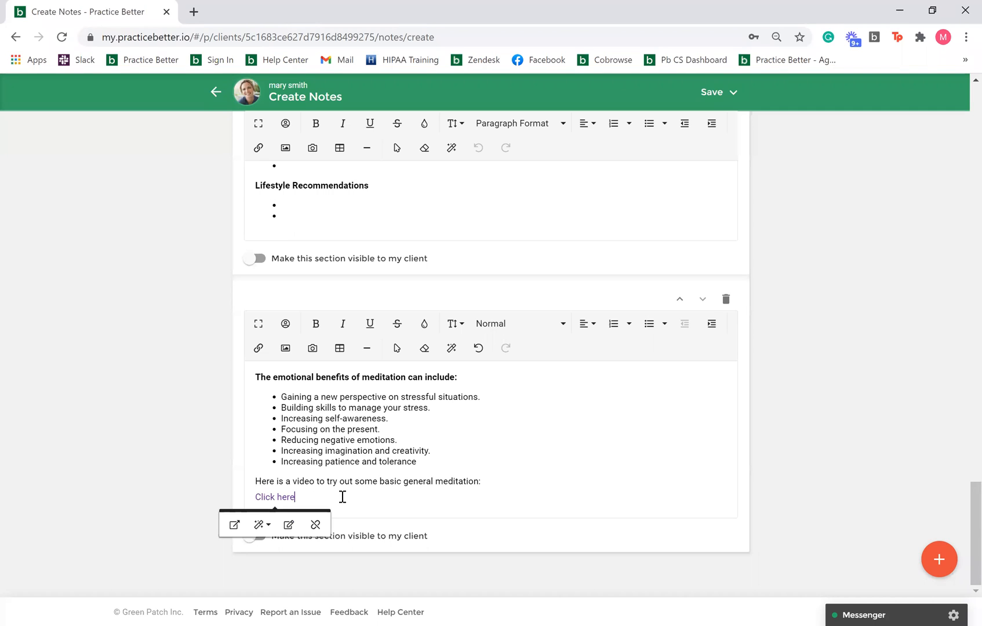
{"action": "left_click", "coordinate": [458, 448]}
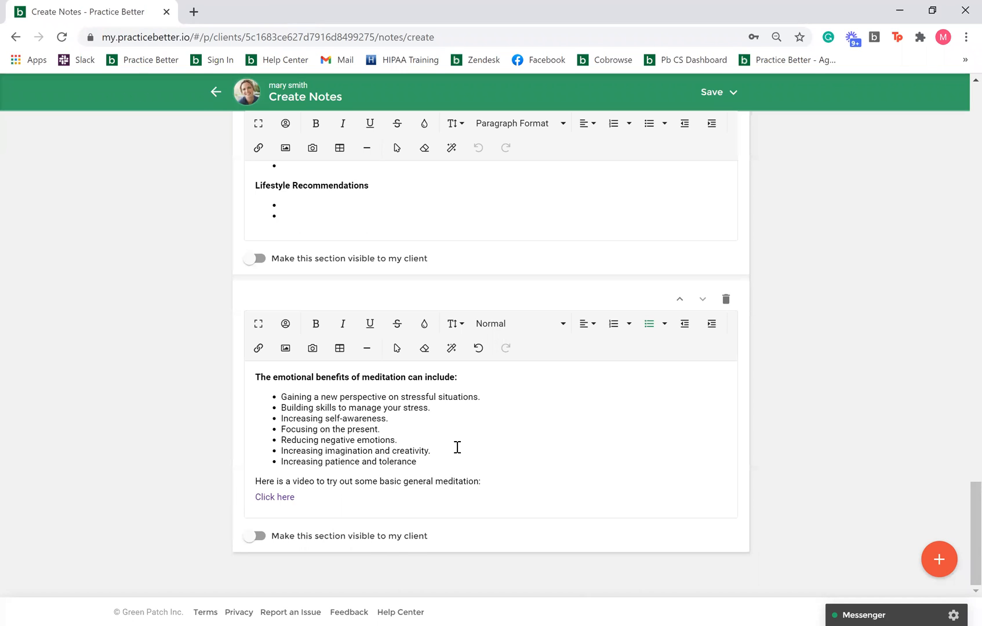
{"action": "left_click", "coordinate": [415, 506]}
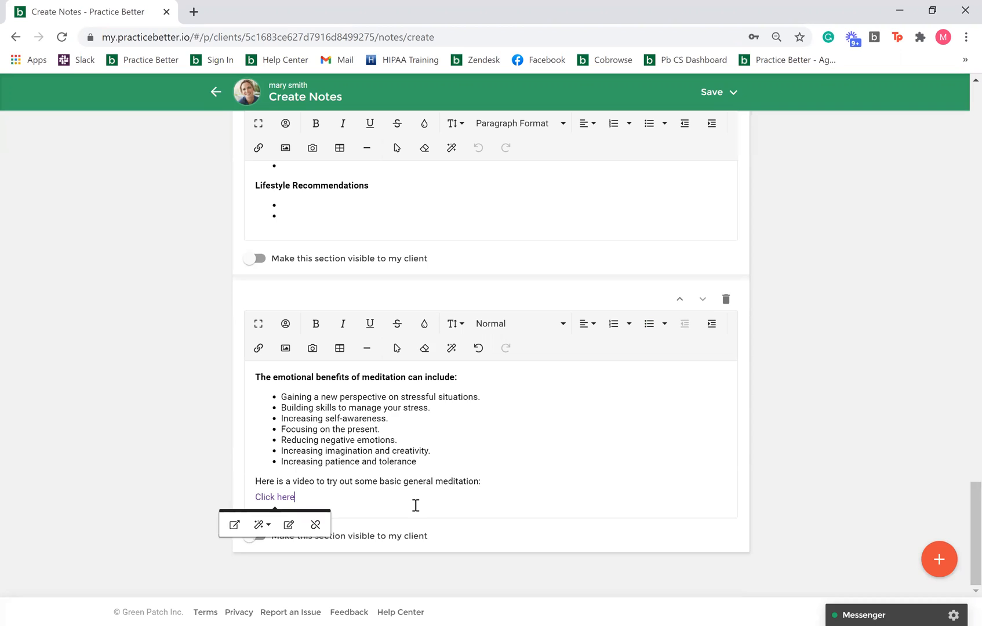
{"action": "key", "text": "Return"}
{"action": "key", "text": "Return"}
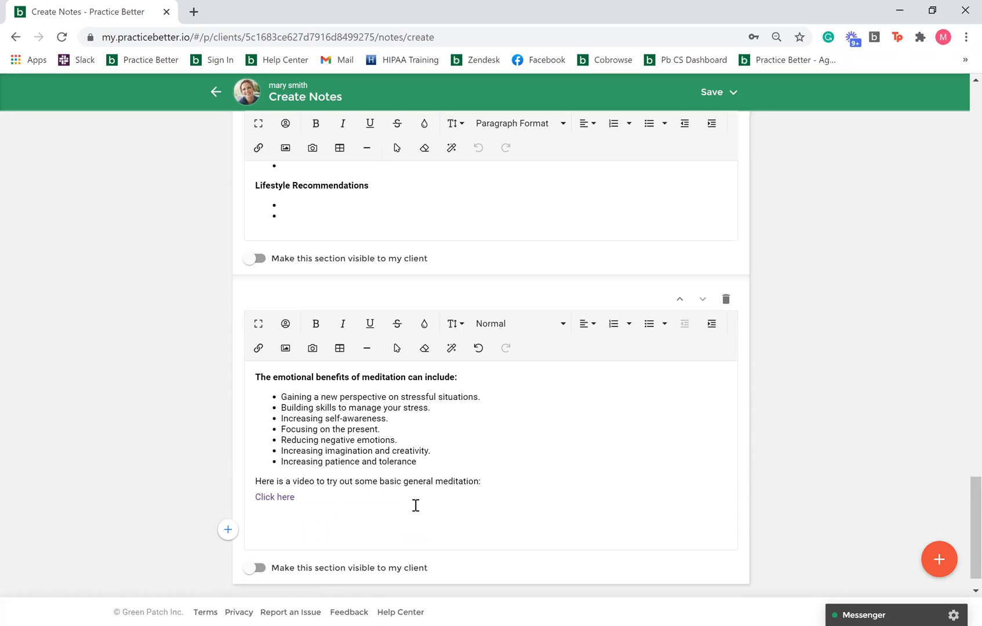
{"action": "type", "text": "Text here"}
{"action": "scroll", "coordinate": [383, 510], "scroll_direction": "down", "scroll_amount": 1}
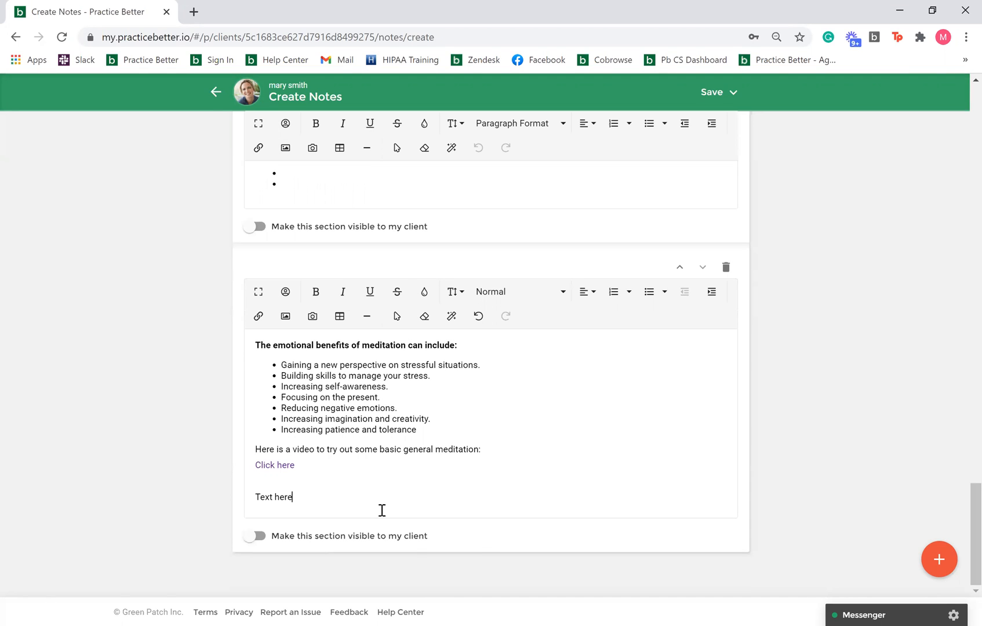
{"action": "type", "text": "------"}
{"action": "left_click_drag", "start_coordinate": [313, 497], "coordinate": [238, 487]}
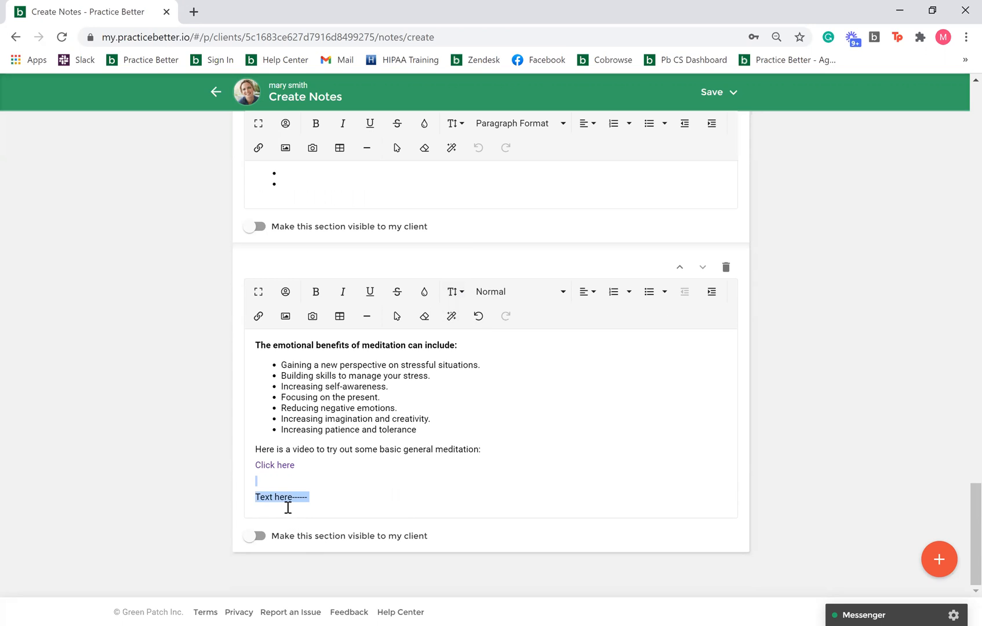
Preview creating a snippet from the selected text, cancel it, and delete the added "Text here------" line from the note.
{"action": "left_click", "coordinate": [450, 318]}
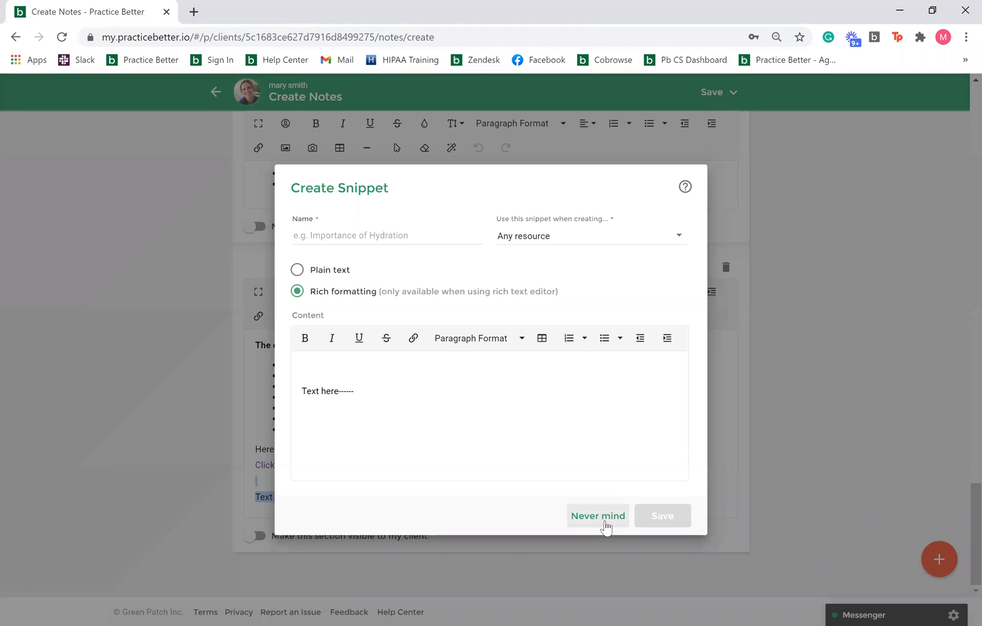
{"action": "left_click", "coordinate": [599, 516]}
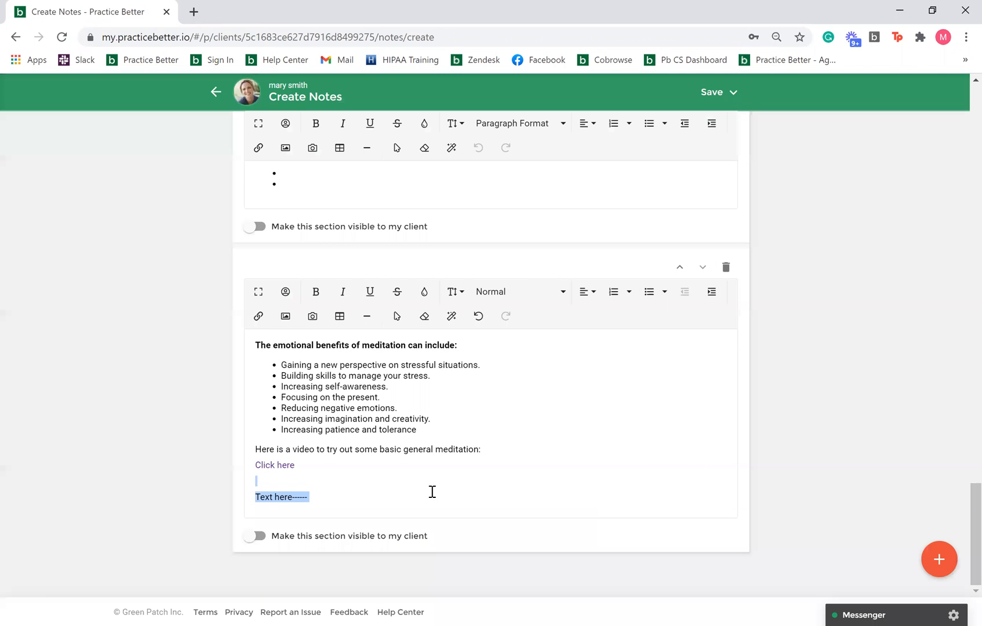
{"action": "key", "text": "BackSpace"}
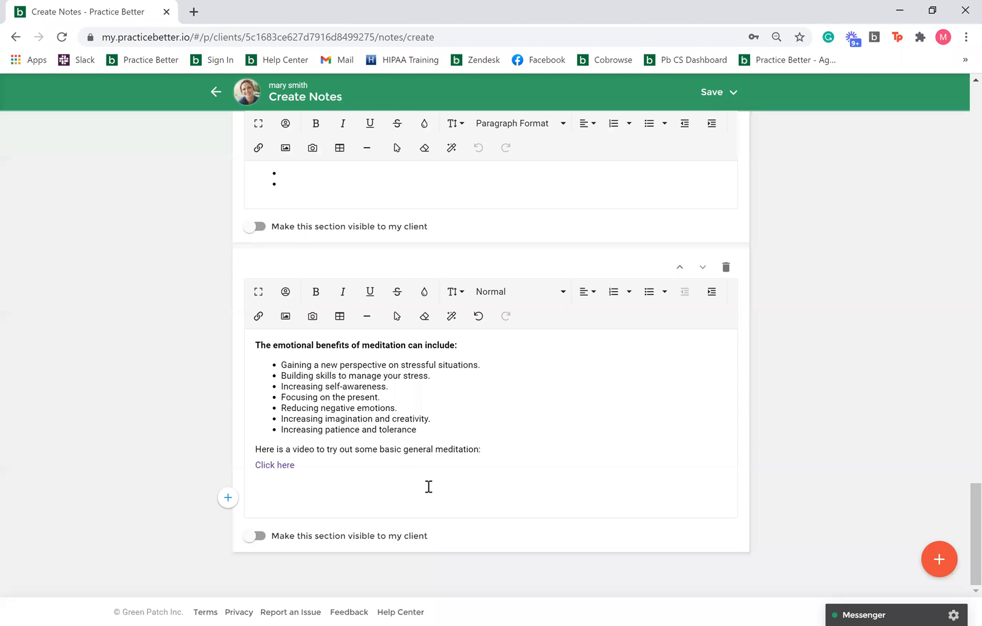
{"action": "scroll", "coordinate": [428, 487], "scroll_direction": "up", "scroll_amount": 1}
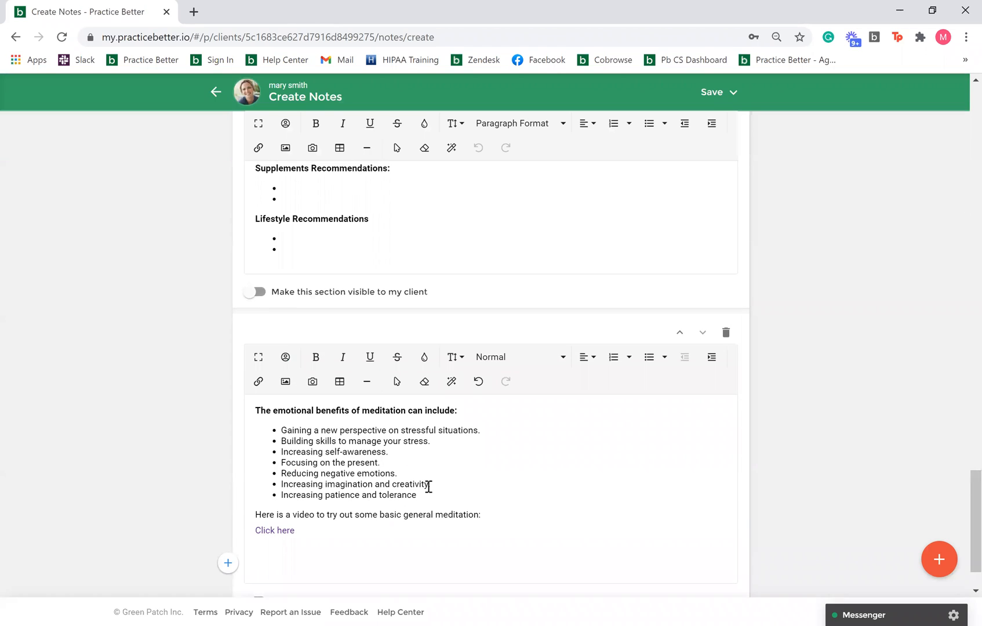
{"action": "scroll", "coordinate": [429, 487], "scroll_direction": "down", "scroll_amount": 1}
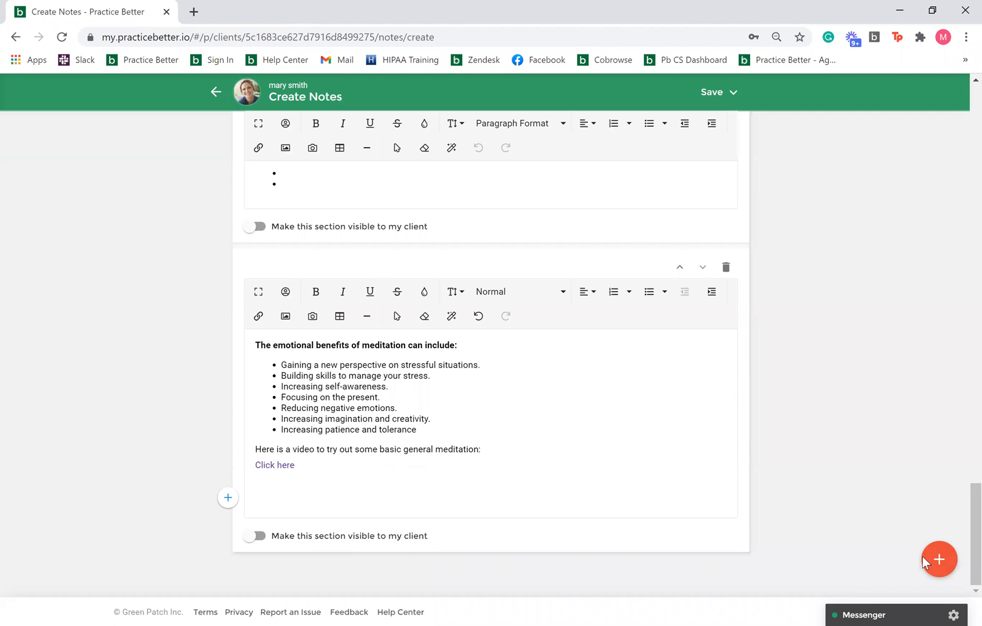
Try to add a task to the note, declining to save the note first.
{"action": "mouse_move", "coordinate": [925, 562]}
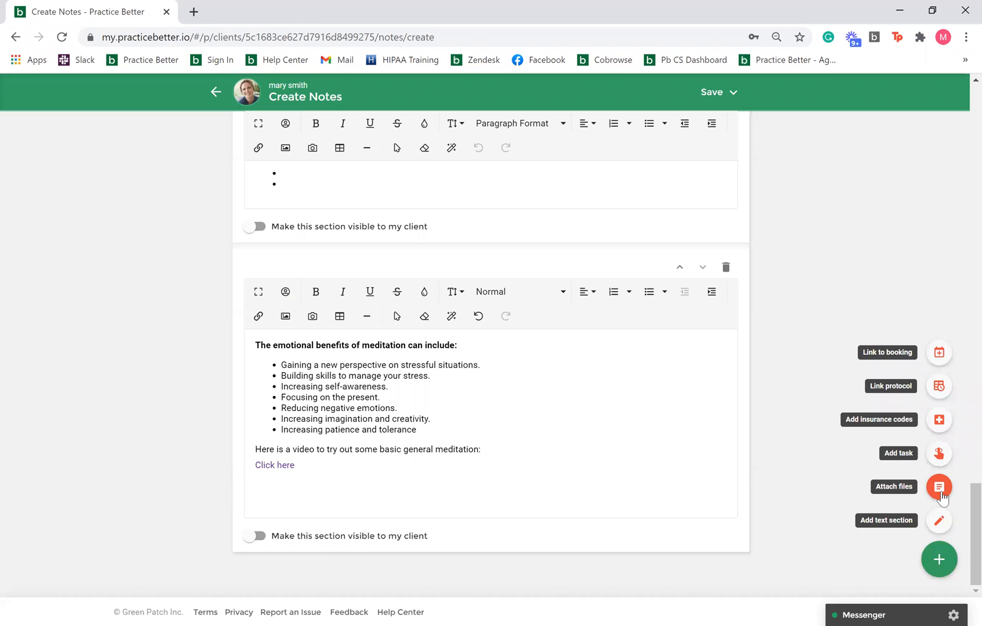
{"action": "left_click", "coordinate": [940, 454]}
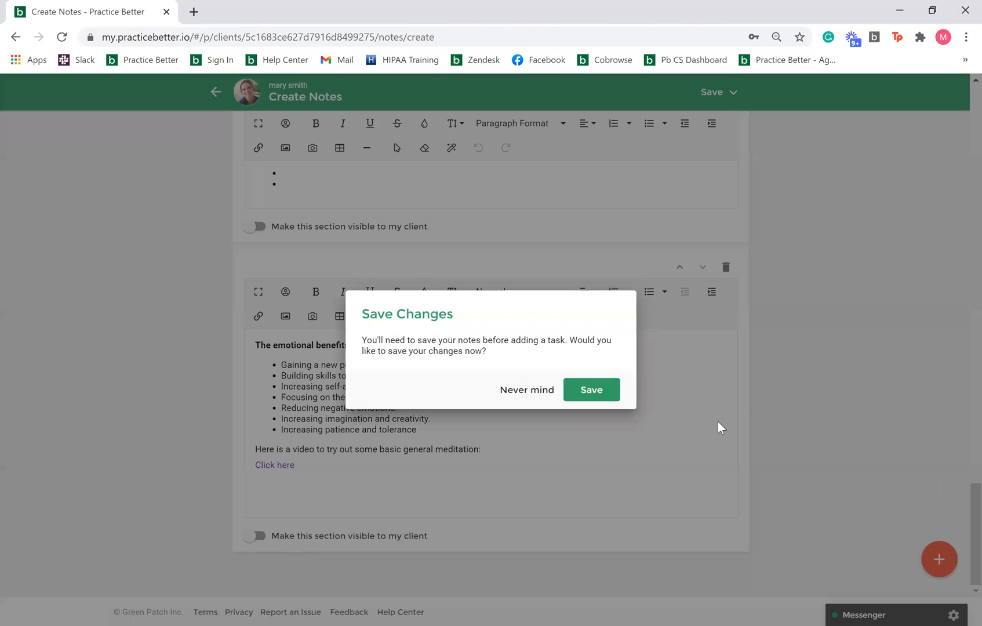
{"action": "left_click", "coordinate": [545, 395]}
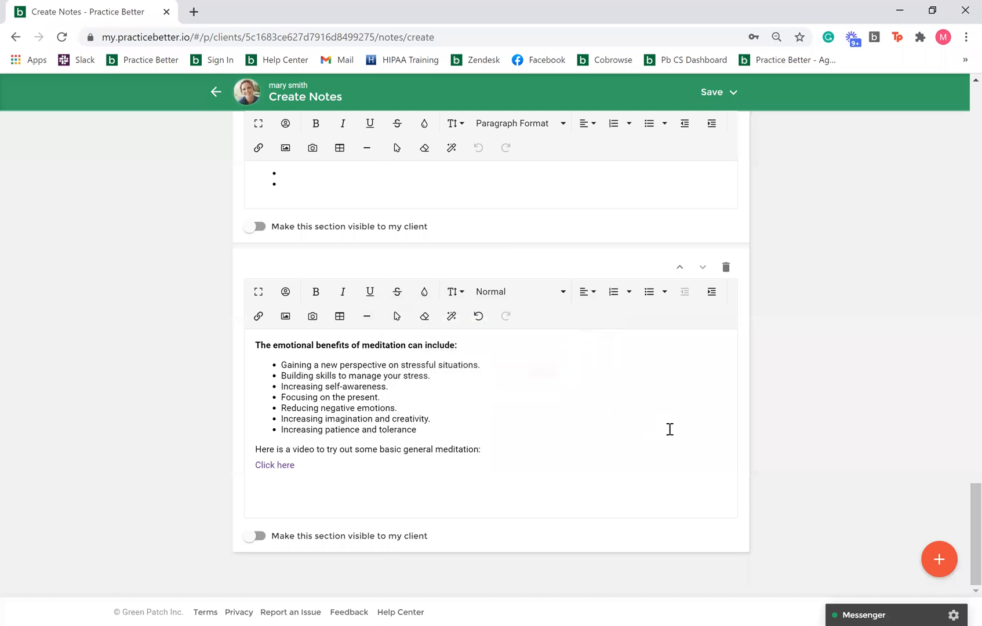
{"action": "scroll", "coordinate": [669, 430], "scroll_direction": "up", "scroll_amount": 1}
{"action": "scroll", "coordinate": [670, 430], "scroll_direction": "down", "scroll_amount": 1}
{"action": "left_click", "coordinate": [336, 468]}
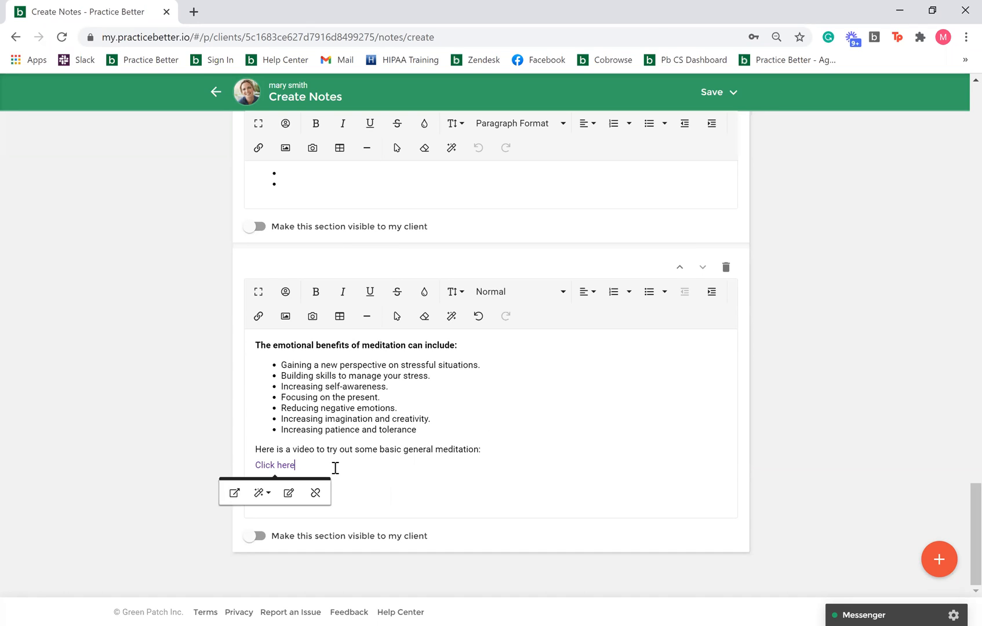
{"action": "left_click", "coordinate": [399, 481]}
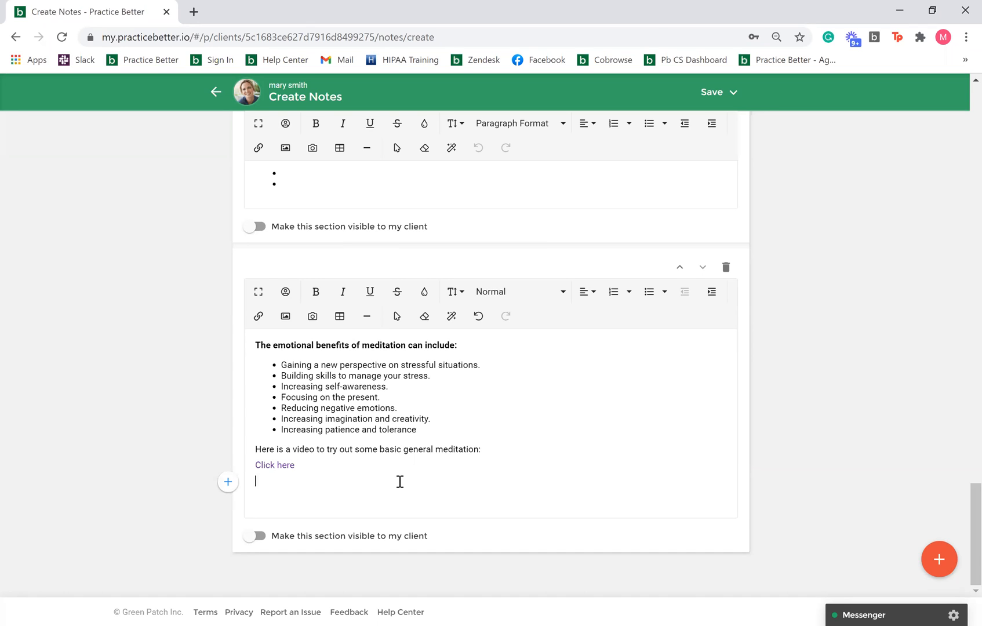
Look at the insurance code types available for the note and close the choice without adding a code.
{"action": "left_click", "coordinate": [944, 567]}
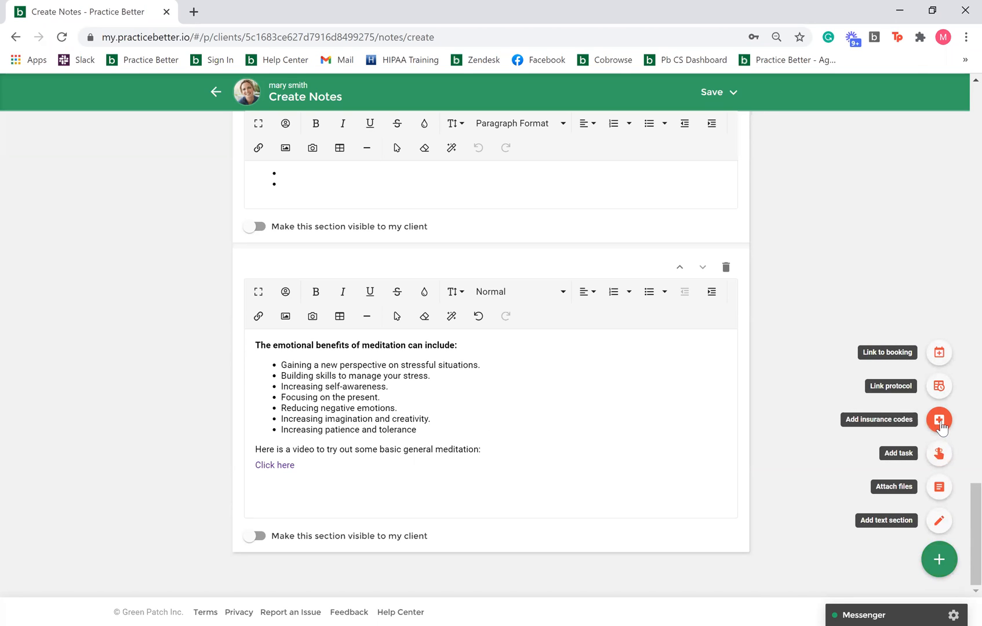
{"action": "scroll", "coordinate": [744, 404], "scroll_direction": "up", "scroll_amount": 10}
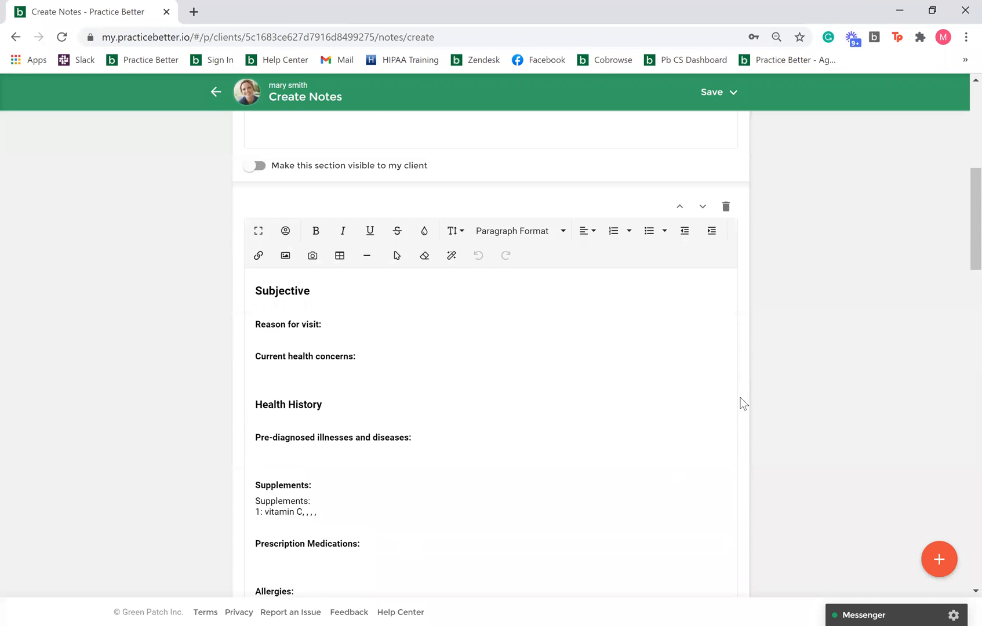
{"action": "scroll", "coordinate": [744, 404], "scroll_direction": "up", "scroll_amount": 8}
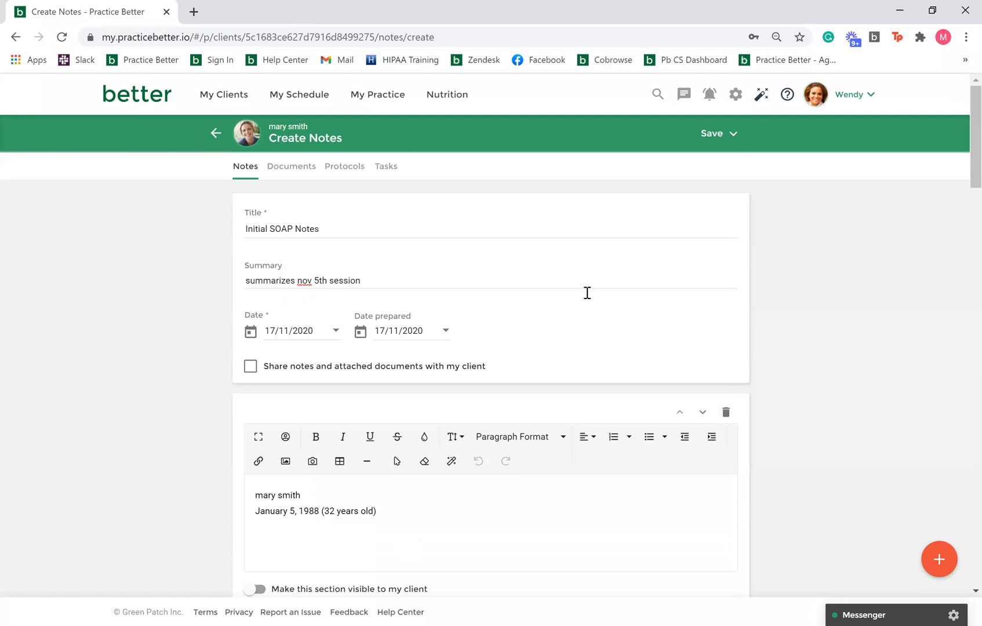
{"action": "left_click", "coordinate": [944, 573]}
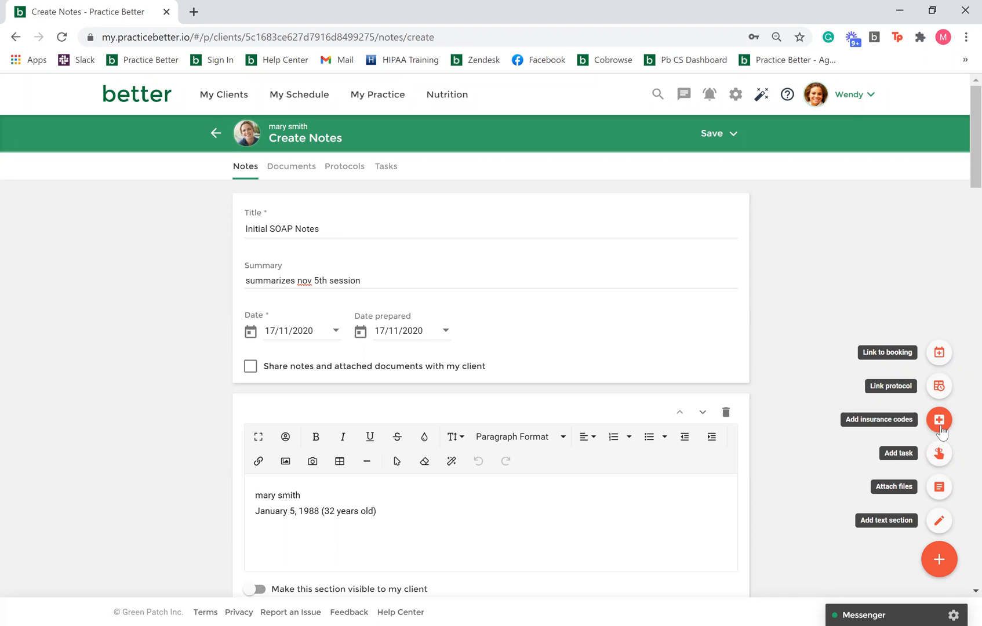
{"action": "left_click", "coordinate": [940, 428]}
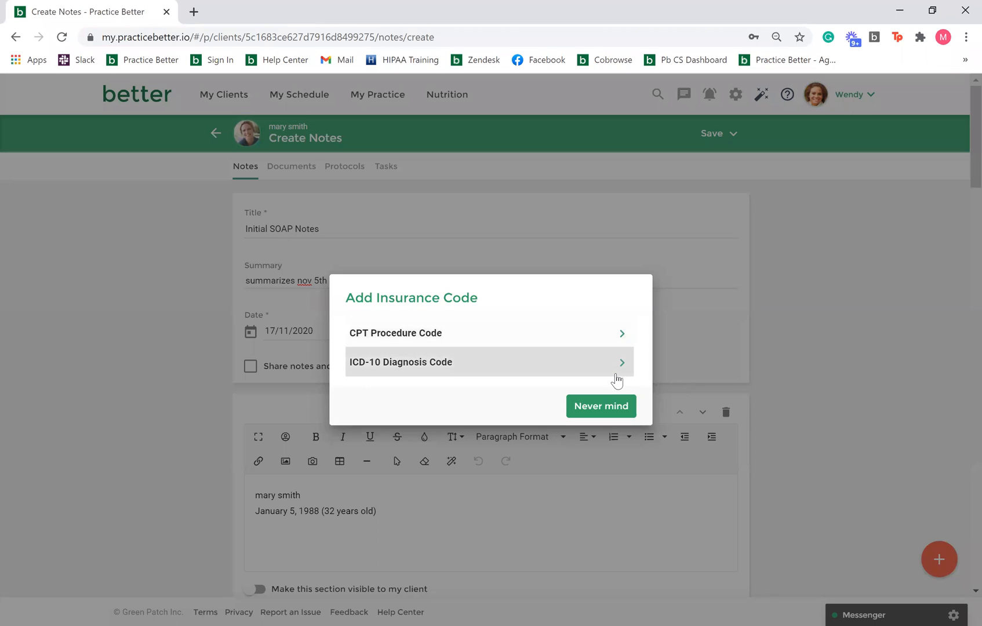
{"action": "left_click", "coordinate": [619, 410]}
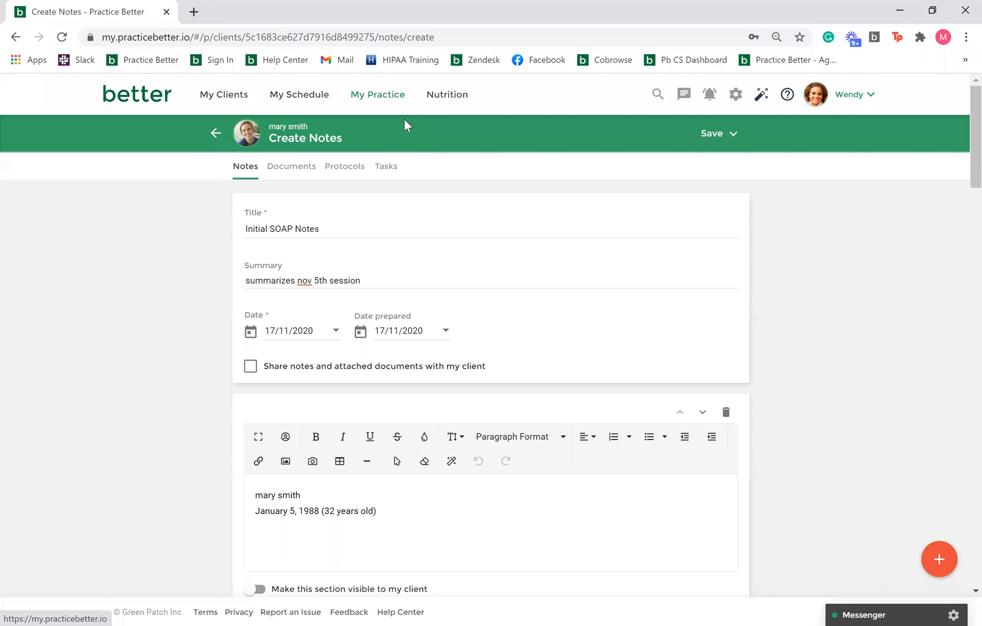
Link the Staying Healthy protocol dated October 21, 2020 to the note and return to the note's content, staying on the unsaved note.
{"action": "left_click", "coordinate": [937, 574]}
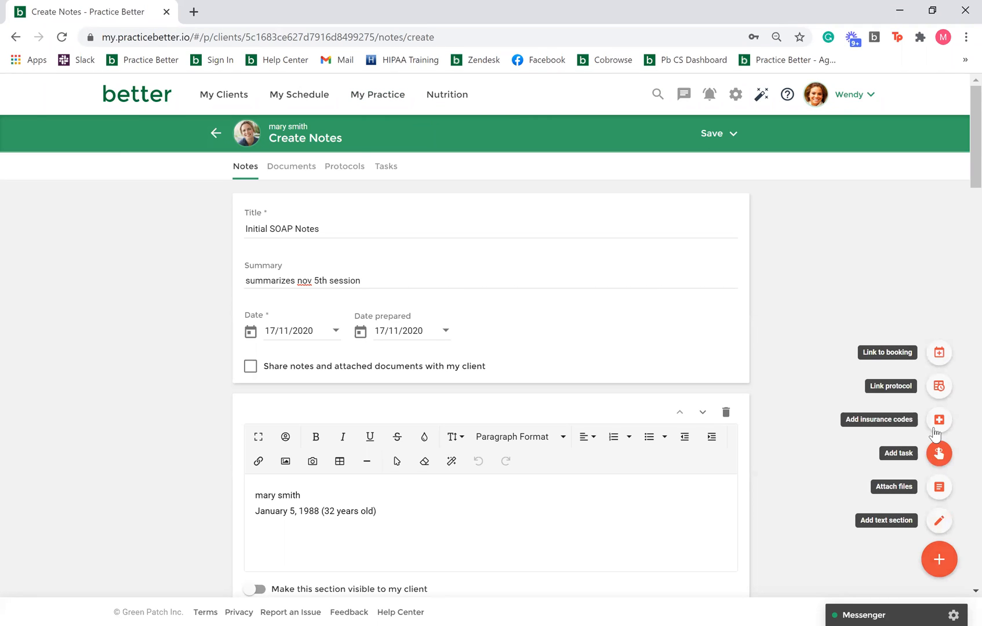
{"action": "left_click", "coordinate": [939, 389]}
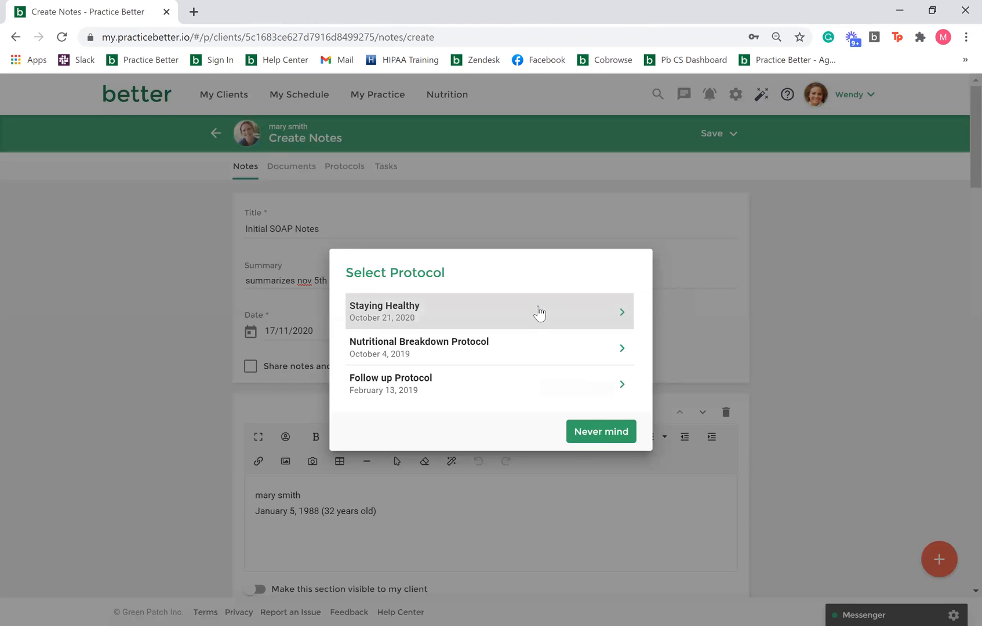
{"action": "left_click", "coordinate": [538, 312]}
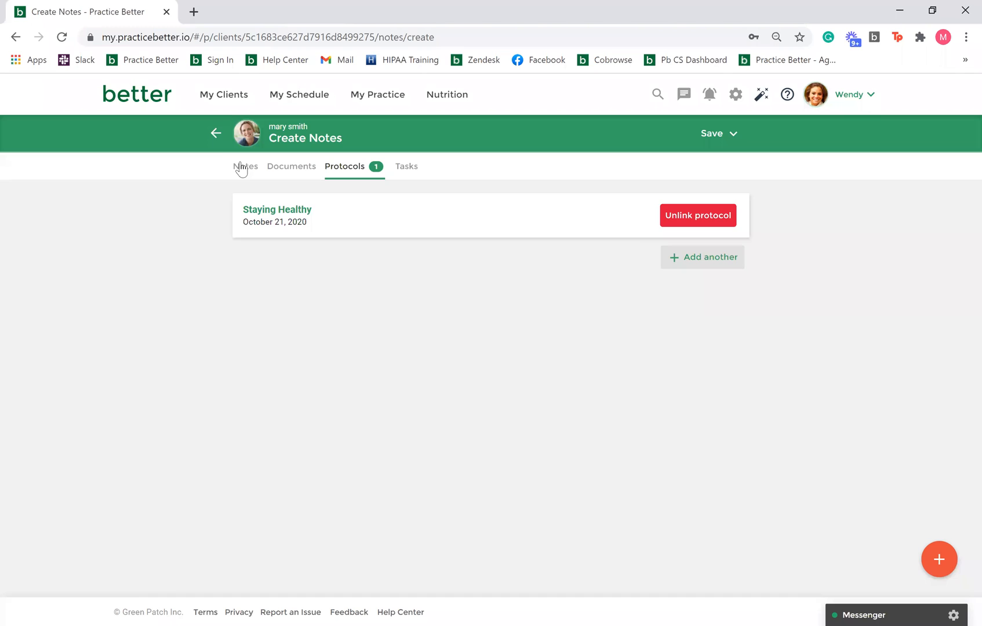
{"action": "left_click", "coordinate": [214, 140]}
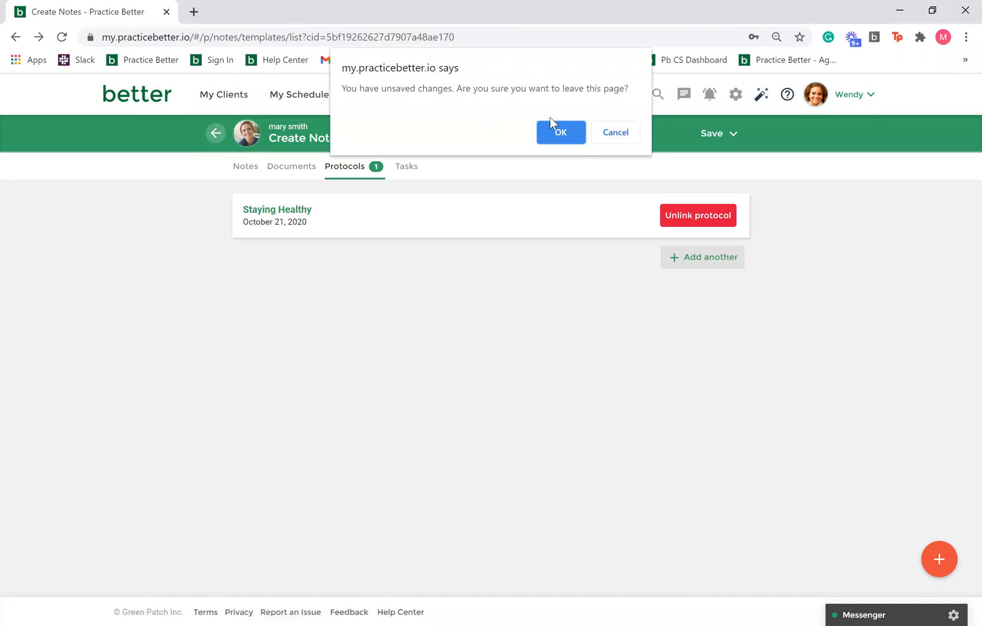
{"action": "left_click", "coordinate": [600, 141]}
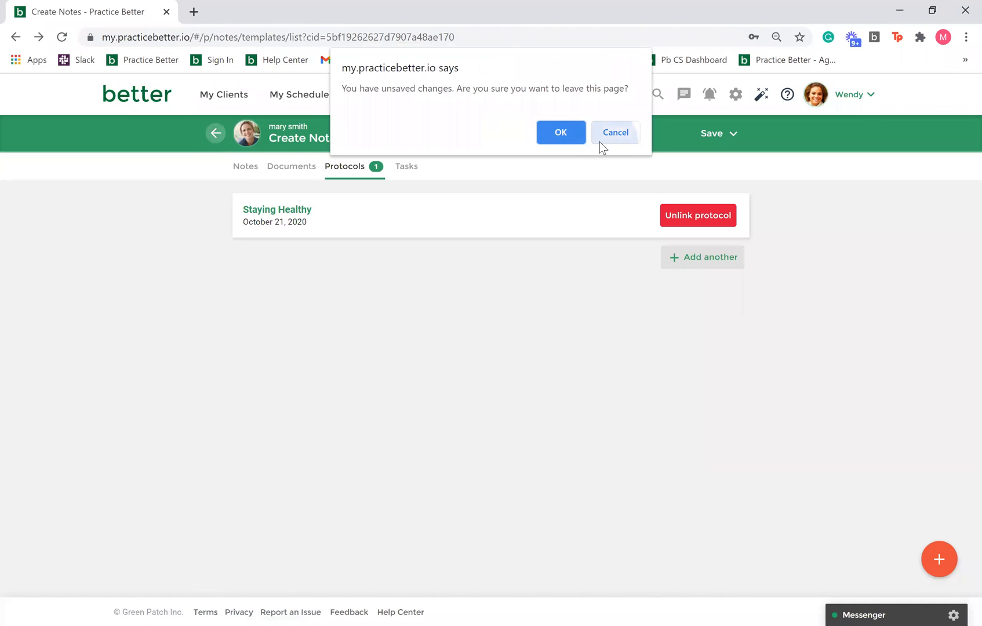
{"action": "left_click", "coordinate": [248, 162]}
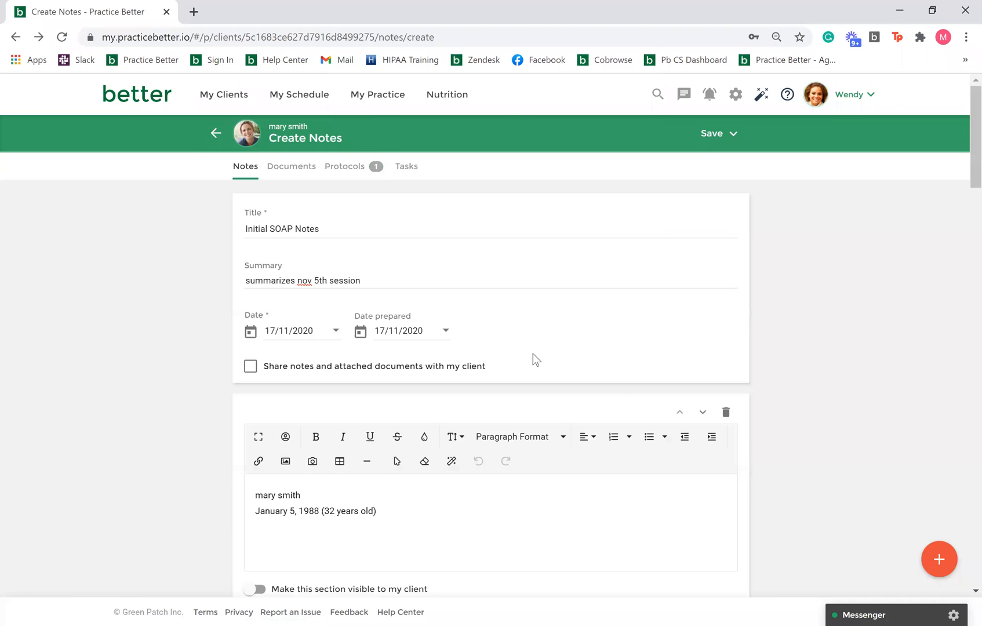
Enable sharing the notes and attached documents with the client and acknowledge the message about private sections.
{"action": "scroll", "coordinate": [532, 353], "scroll_direction": "down", "scroll_amount": 5}
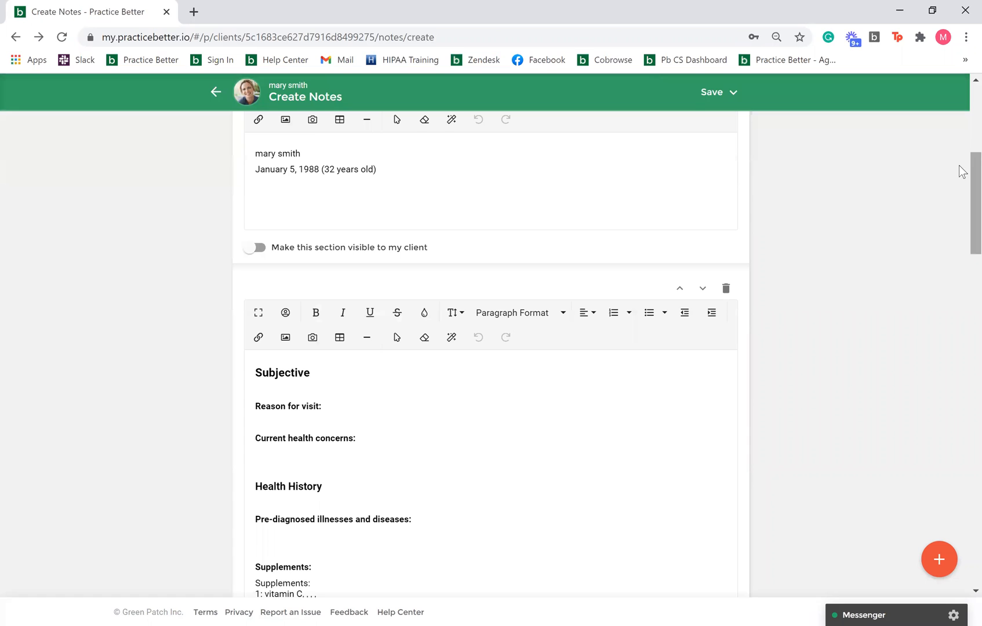
{"action": "scroll", "coordinate": [963, 166], "scroll_direction": "up", "scroll_amount": 1}
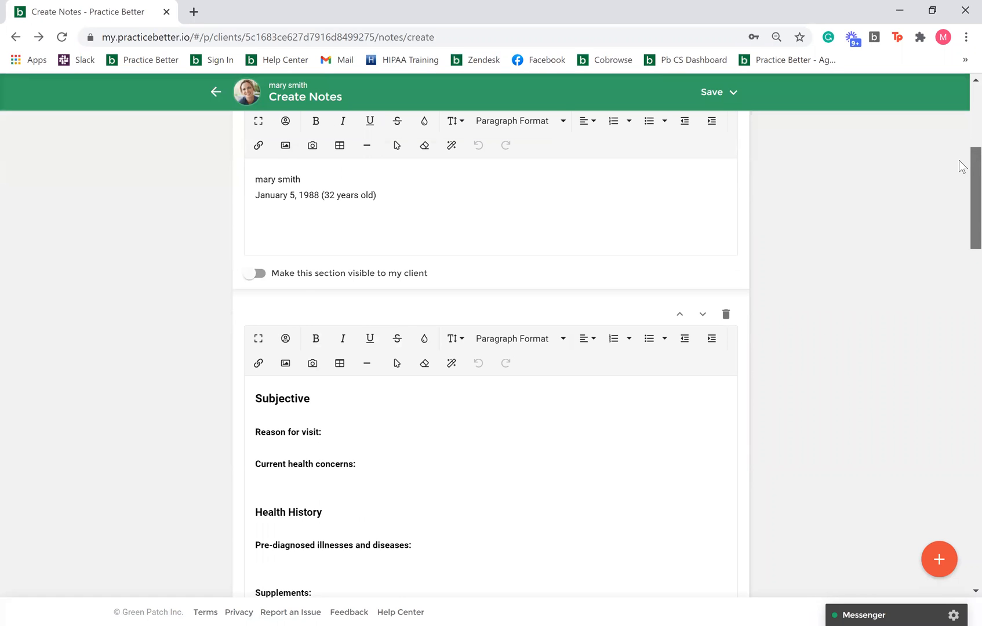
{"action": "scroll", "coordinate": [963, 166], "scroll_direction": "up", "scroll_amount": 6}
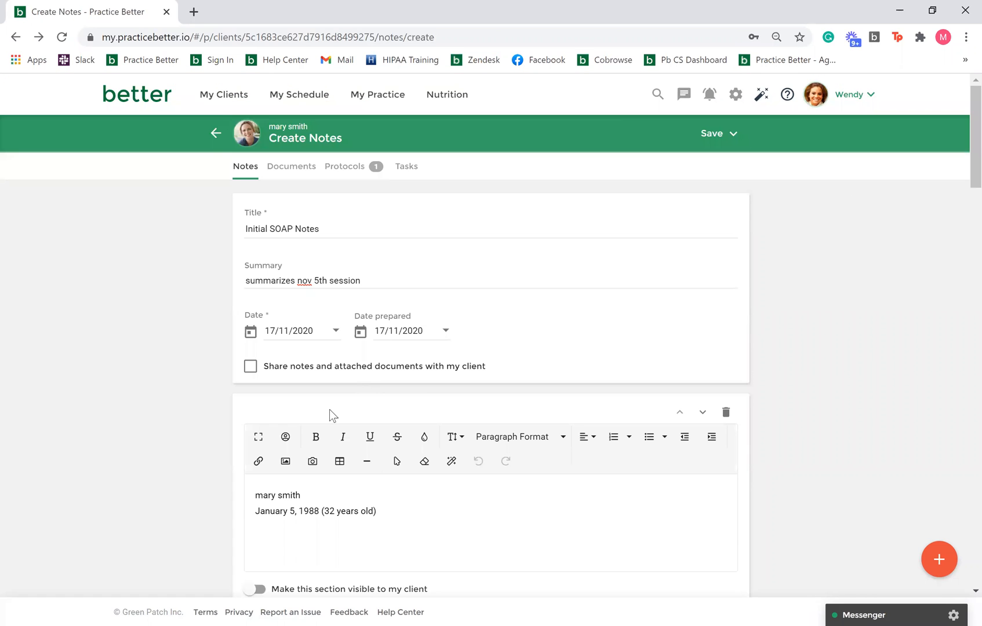
{"action": "left_click", "coordinate": [249, 370]}
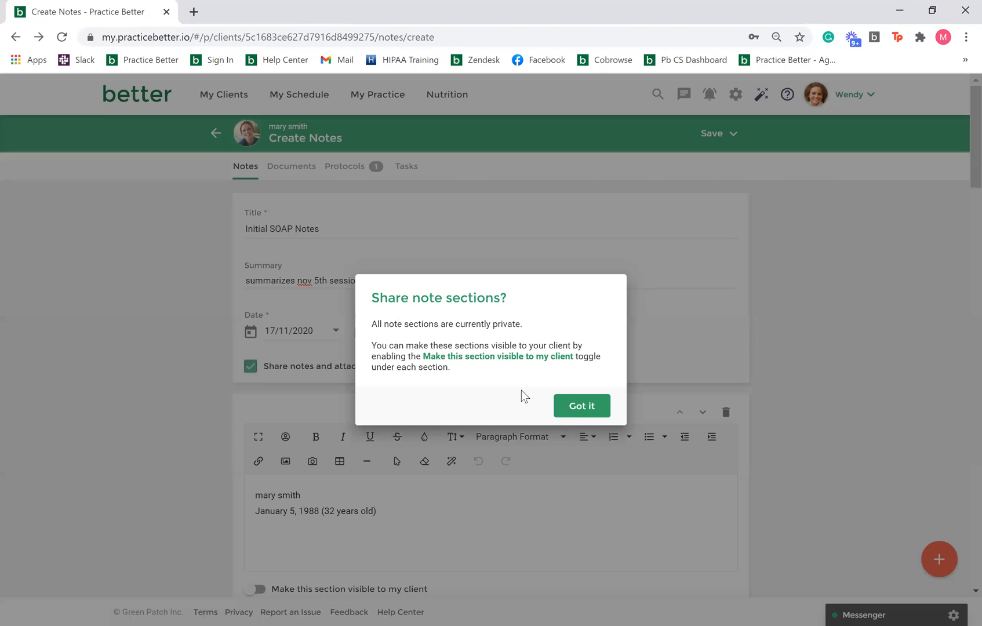
{"action": "left_click", "coordinate": [571, 409]}
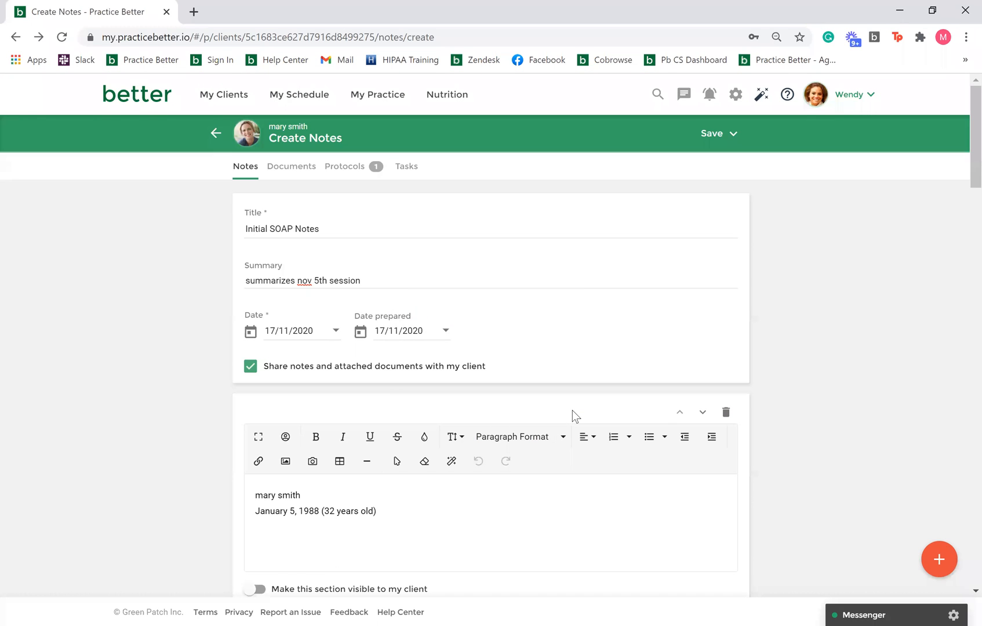
Try the client visibility setting of the first note section and make the final meditation section visible to the client.
{"action": "scroll", "coordinate": [935, 225], "scroll_direction": "down", "scroll_amount": 1}
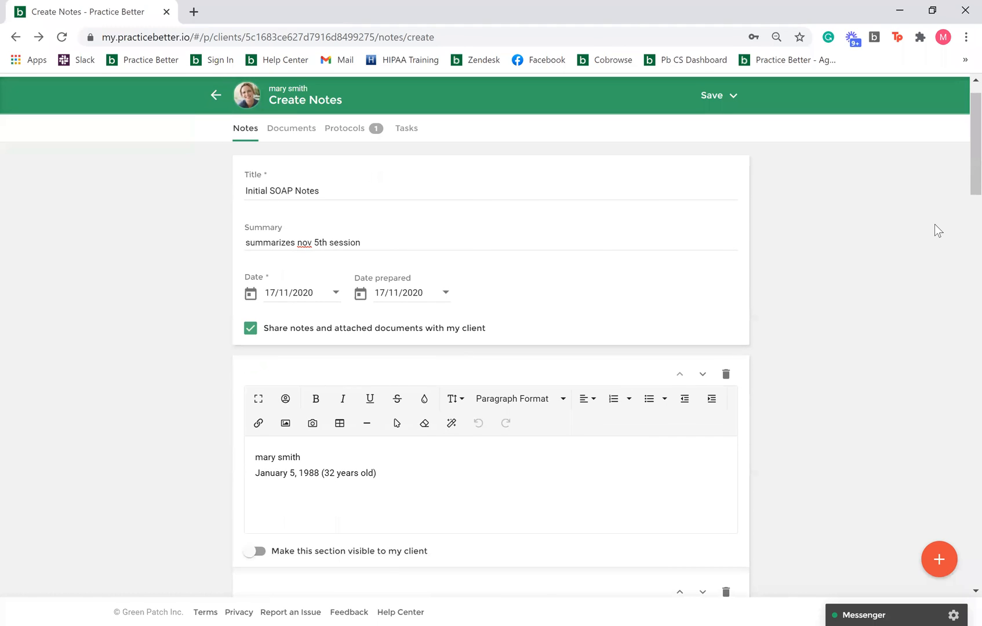
{"action": "scroll", "coordinate": [934, 225], "scroll_direction": "down", "scroll_amount": 1}
{"action": "left_click", "coordinate": [258, 515]}
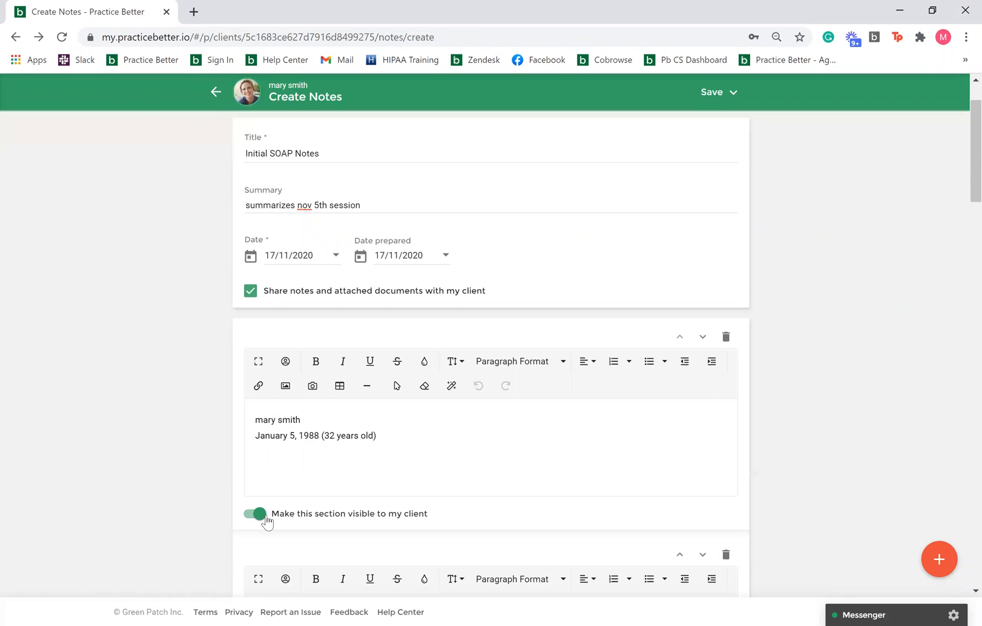
{"action": "left_click", "coordinate": [264, 518]}
{"action": "left_click_drag", "start_coordinate": [961, 193], "coordinate": [966, 583]}
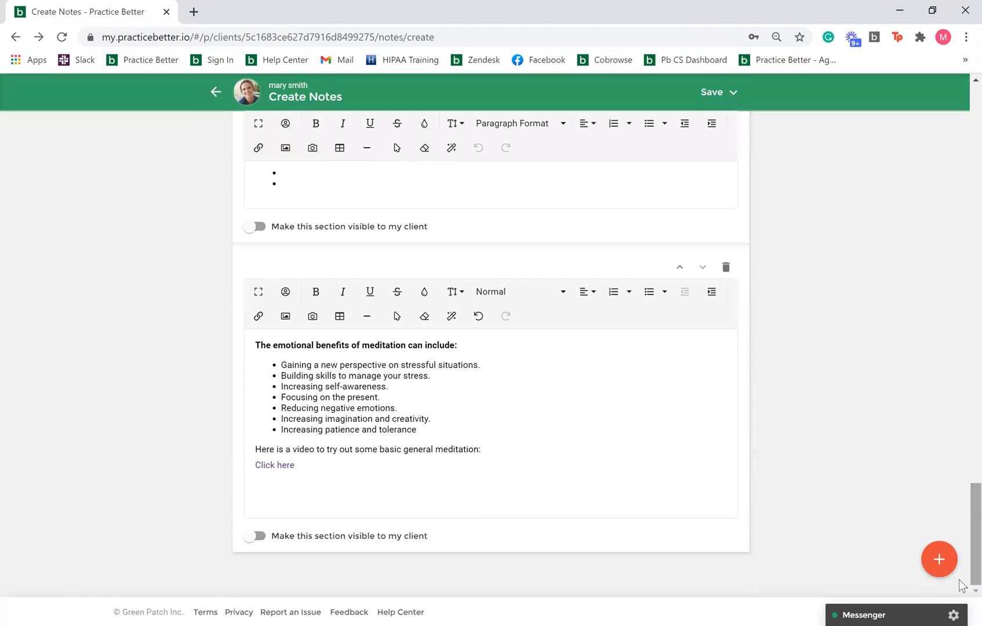
{"action": "left_click", "coordinate": [257, 546]}
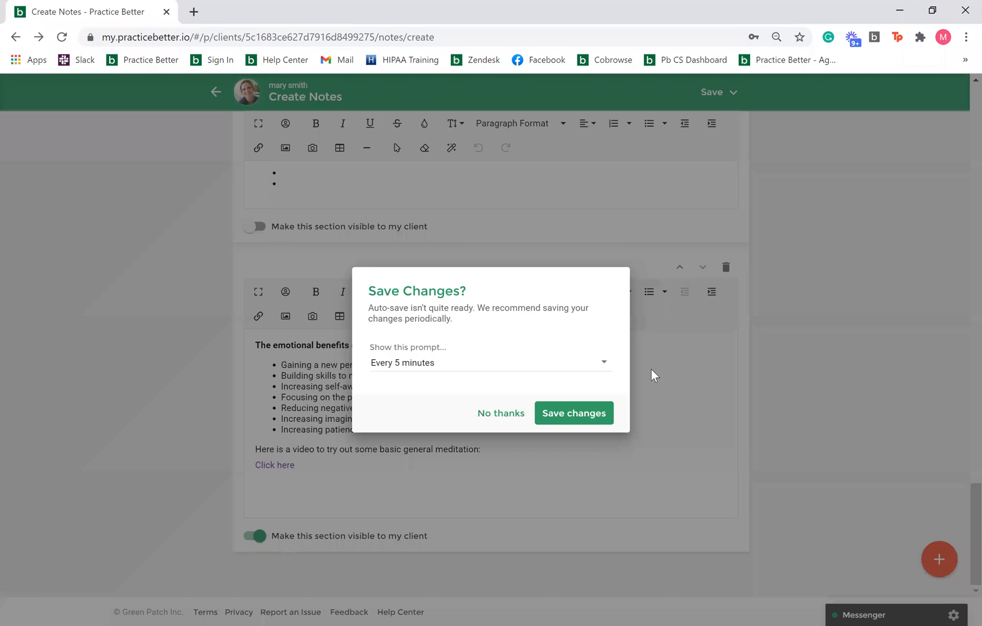
Try to save the changes and share the note, backing out at the share confirmation.
{"action": "left_click", "coordinate": [585, 420]}
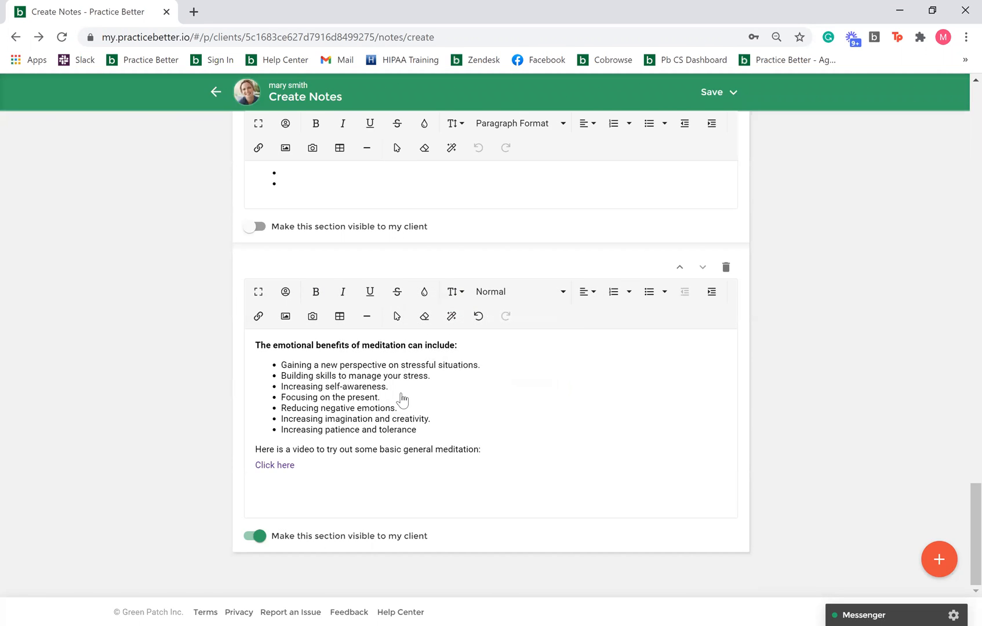
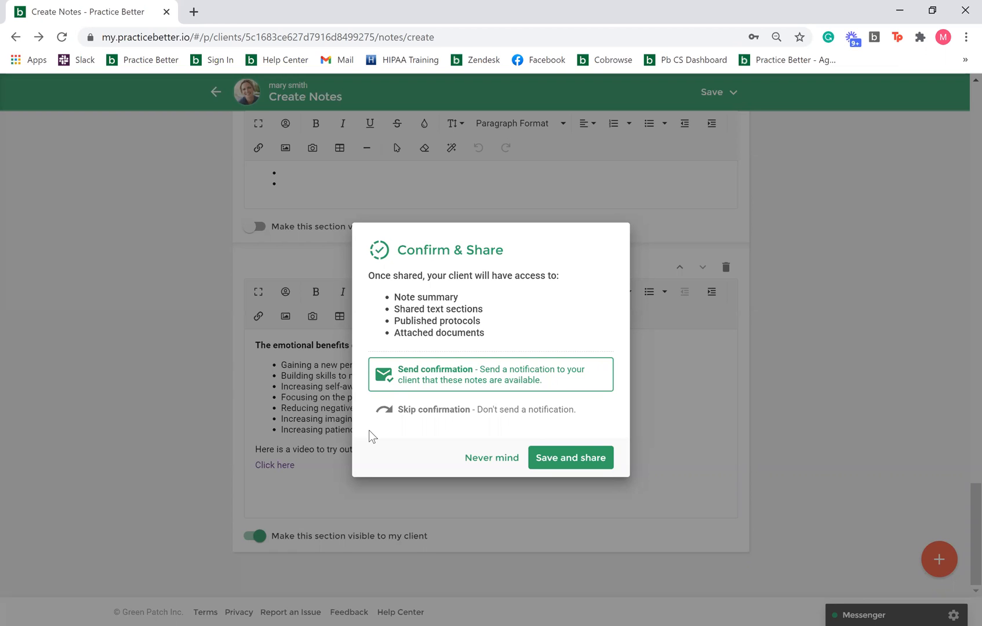
{"action": "left_click", "coordinate": [474, 465]}
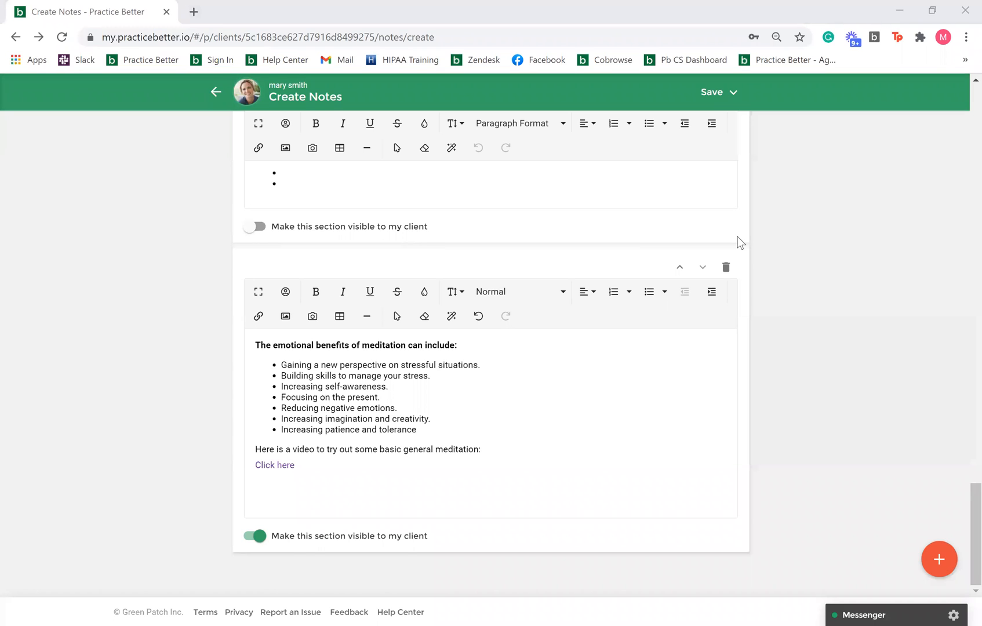
{"action": "left_click", "coordinate": [894, 207]}
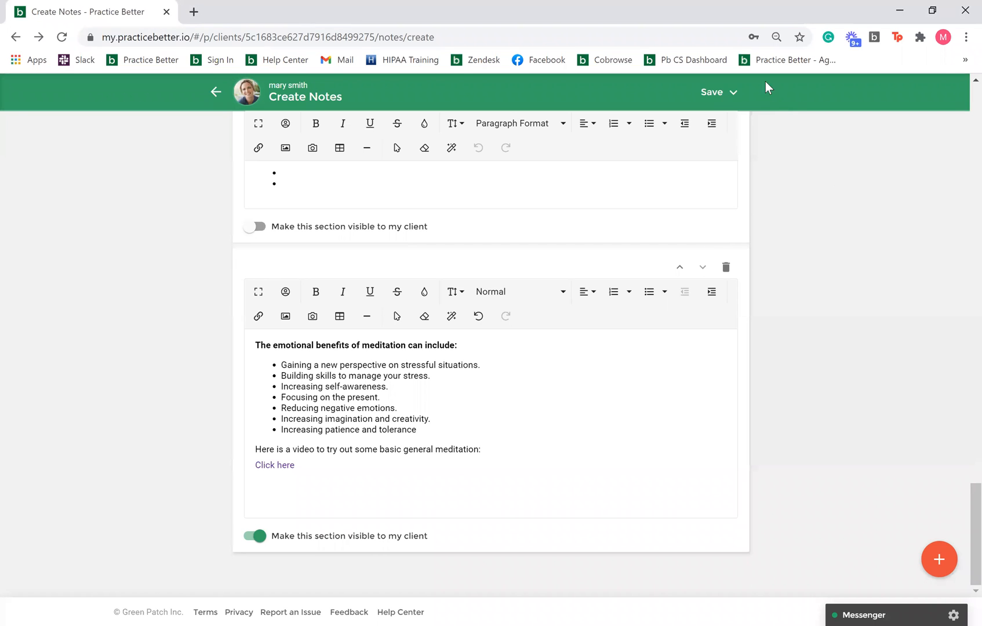
Save and exit the note, sharing it with the client and skipping the confirmation notification.
{"action": "left_click", "coordinate": [732, 92]}
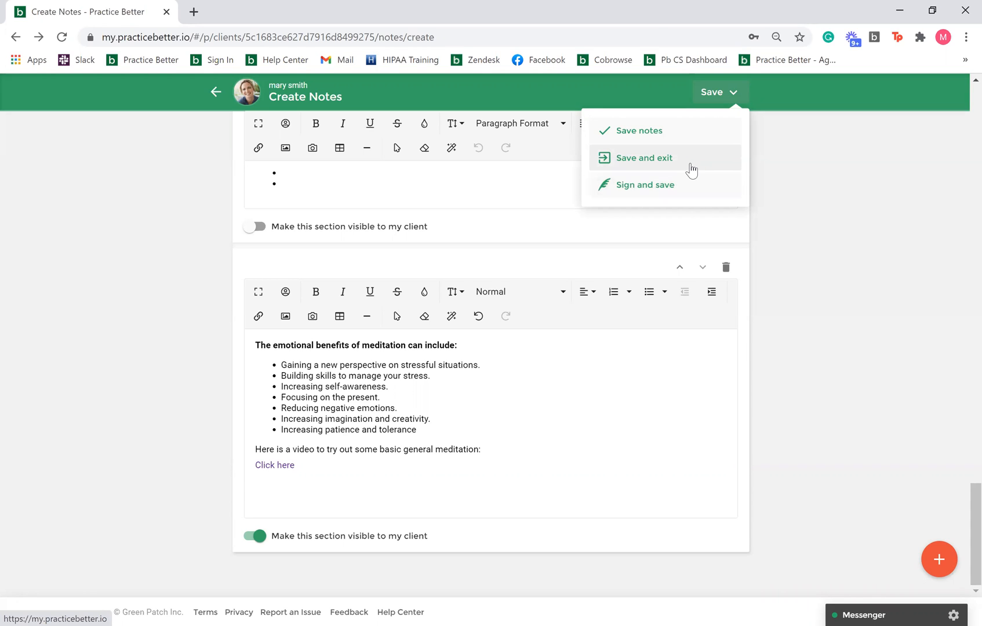
{"action": "left_click", "coordinate": [691, 165]}
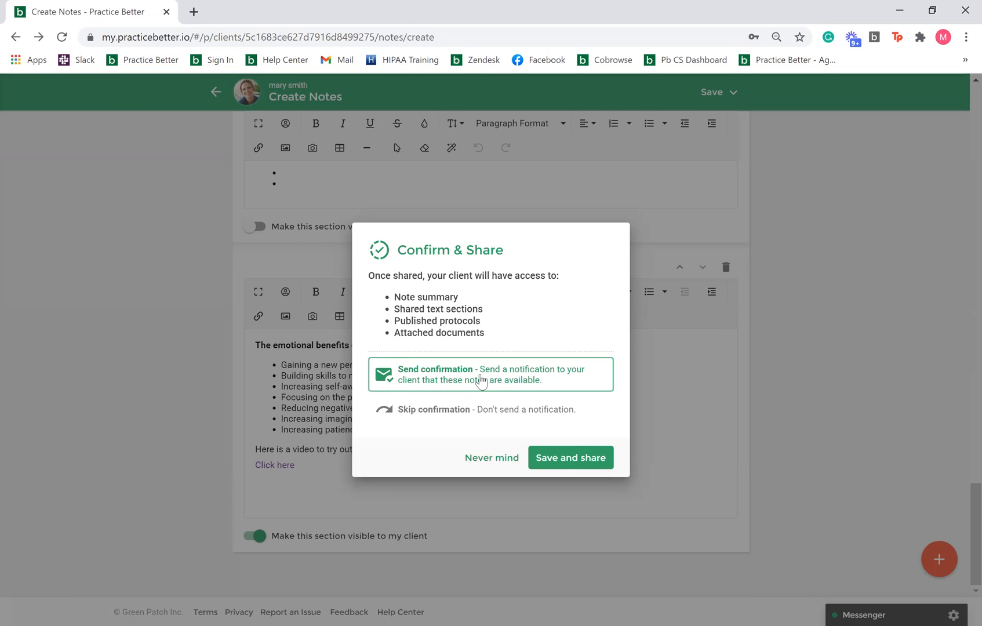
{"action": "left_click", "coordinate": [482, 422]}
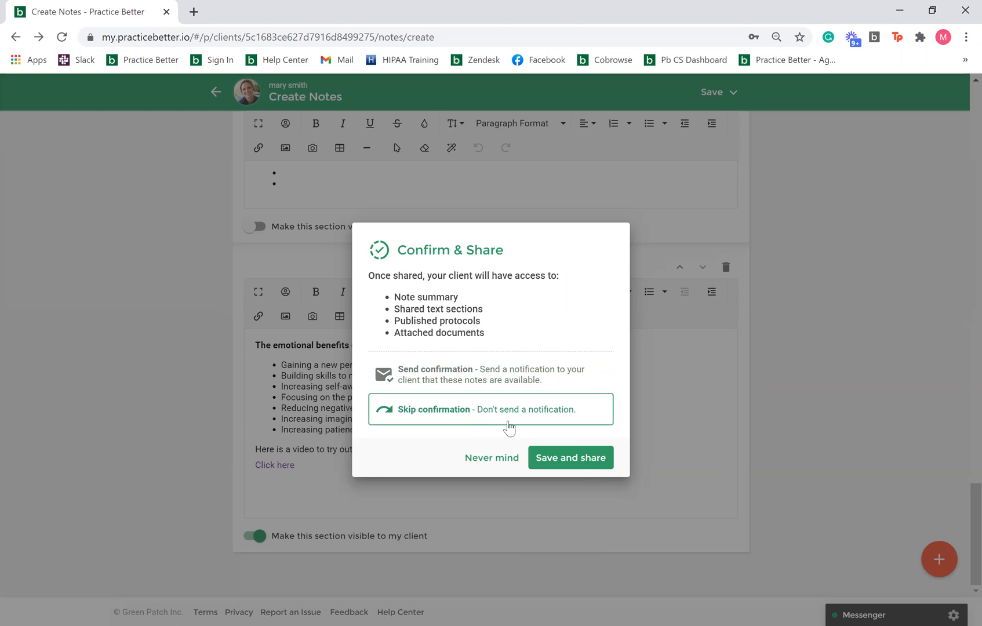
{"action": "left_click", "coordinate": [581, 467]}
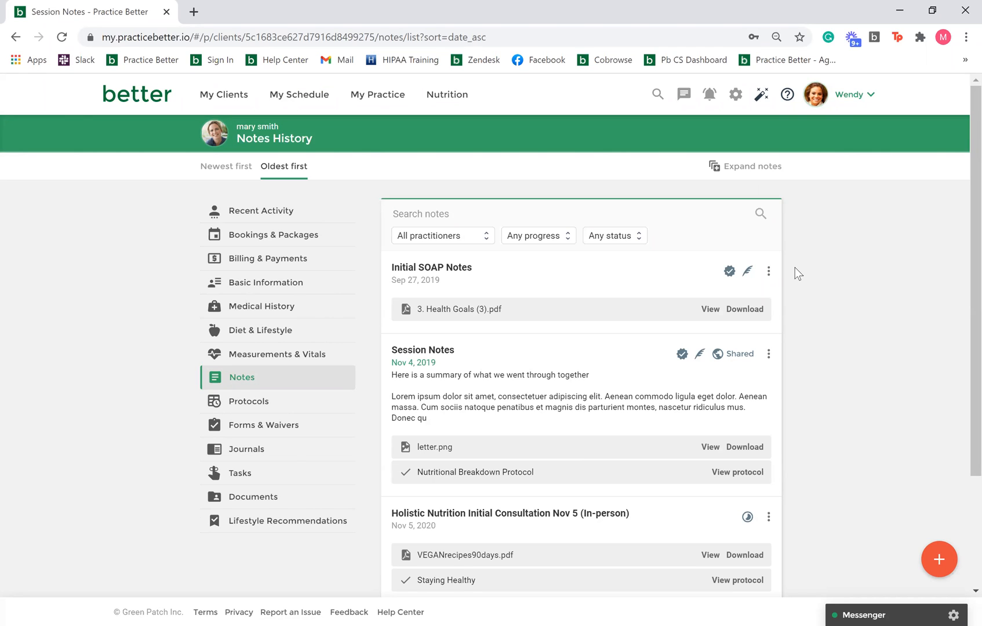
Examine the client's notes history, including the progress, signed and shared indicators and the options for the November 5, 2020 note.
{"action": "scroll", "coordinate": [795, 267], "scroll_direction": "down", "scroll_amount": 2}
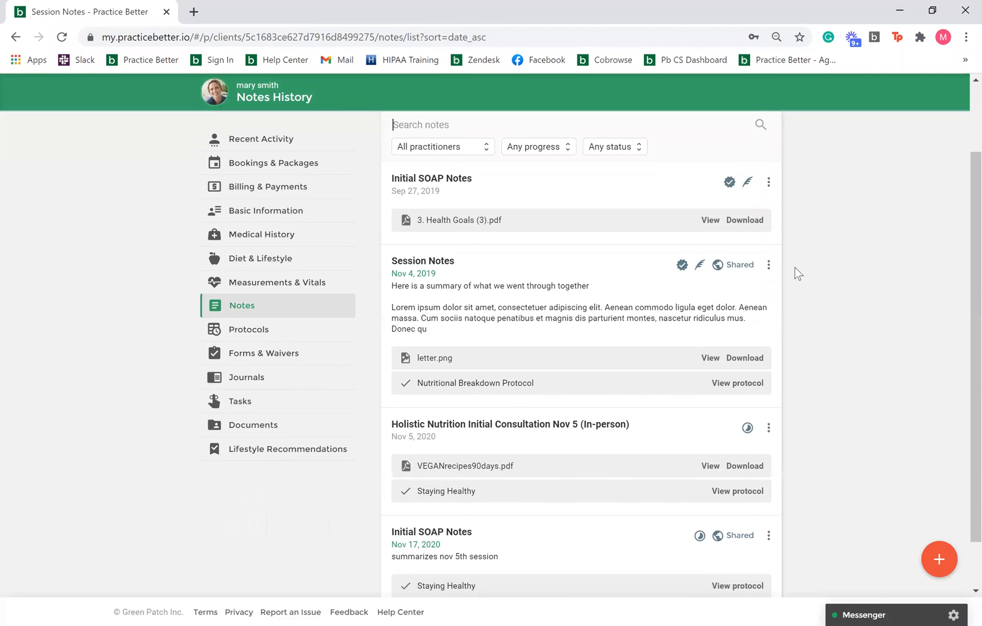
{"action": "scroll", "coordinate": [795, 267], "scroll_direction": "down", "scroll_amount": 1}
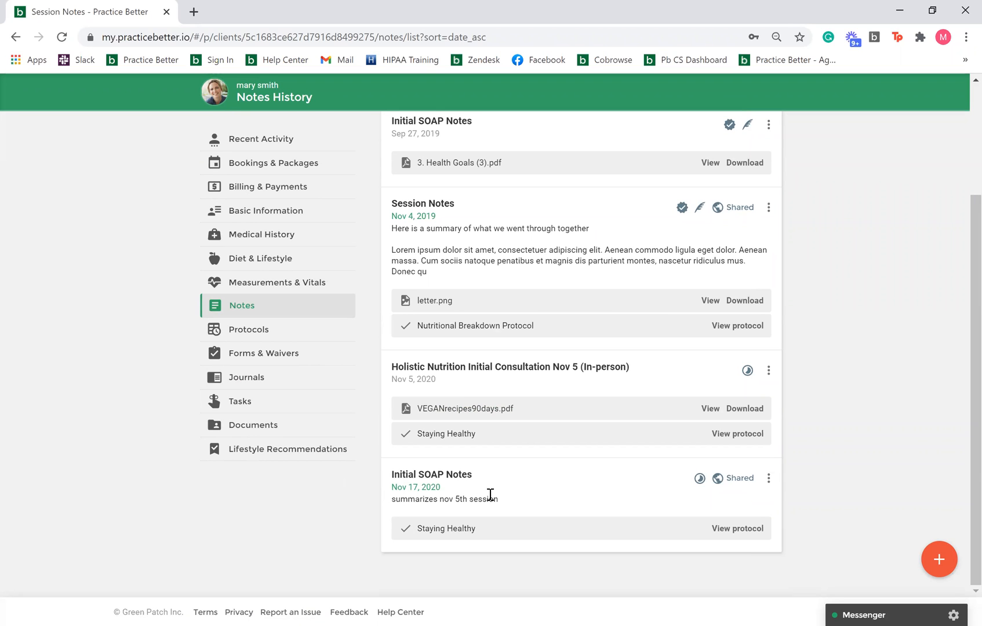
{"action": "scroll", "coordinate": [480, 532], "scroll_direction": "up", "scroll_amount": 1}
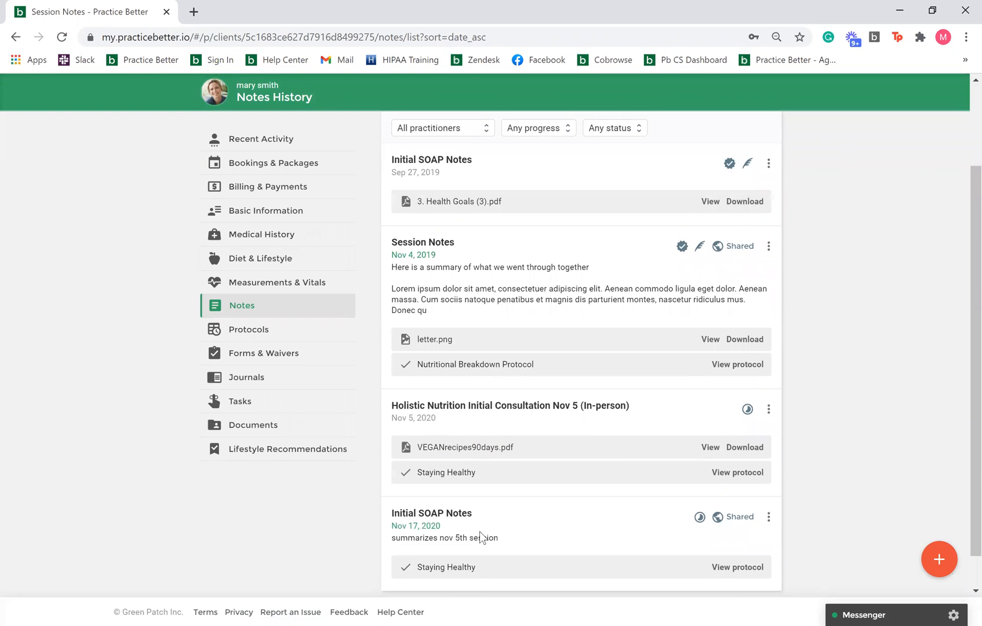
{"action": "scroll", "coordinate": [479, 531], "scroll_direction": "down", "scroll_amount": 1}
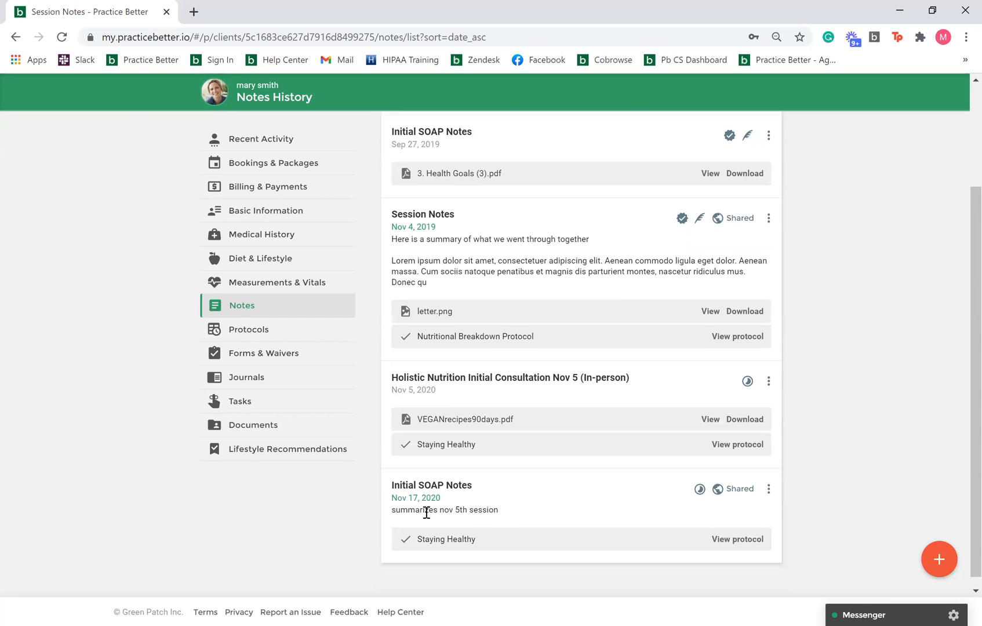
{"action": "scroll", "coordinate": [489, 520], "scroll_direction": "up", "scroll_amount": 1}
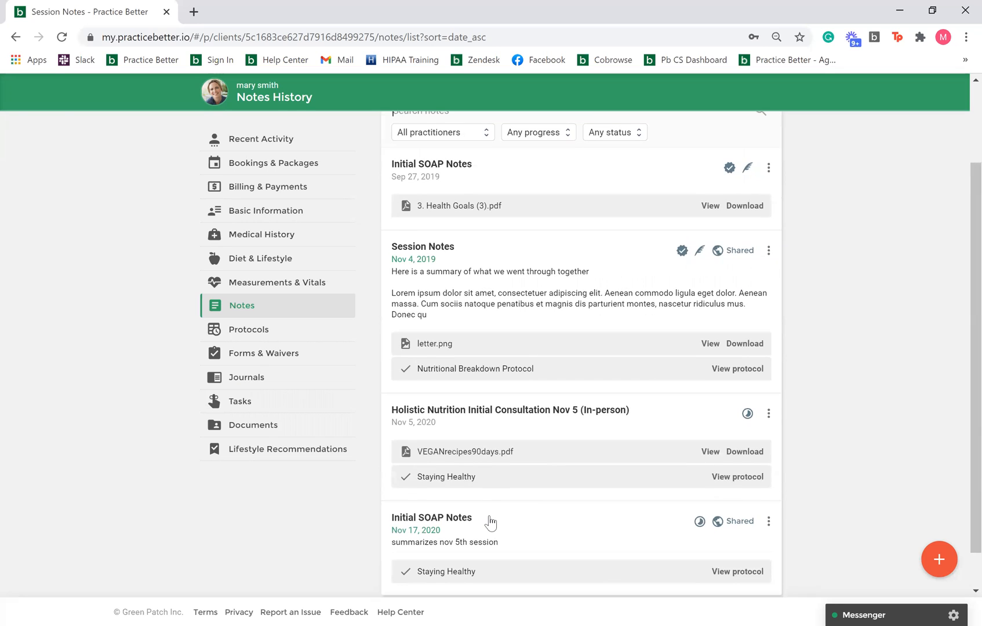
{"action": "scroll", "coordinate": [406, 388], "scroll_direction": "up", "scroll_amount": 3}
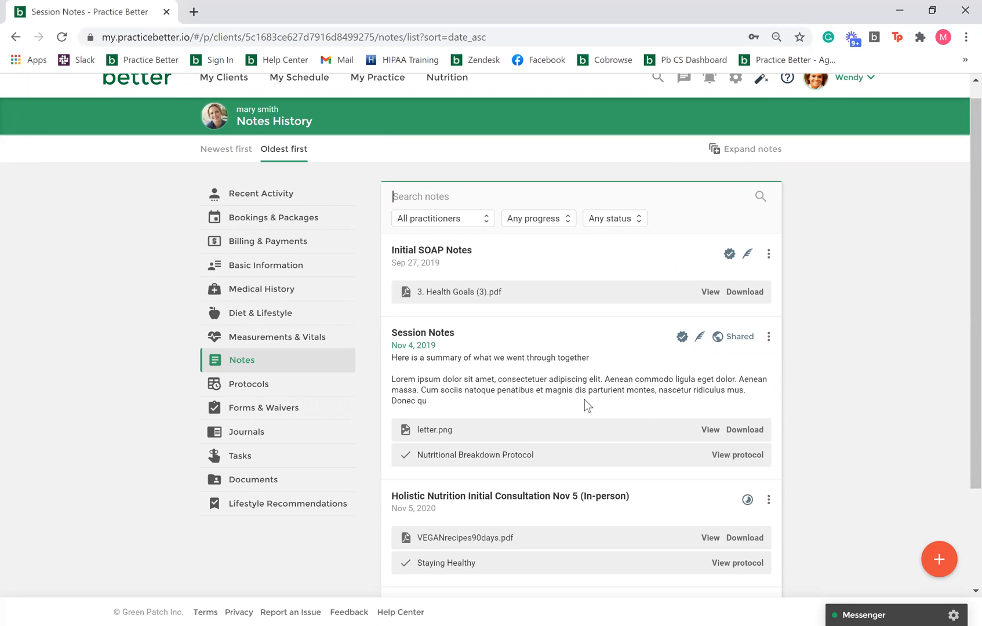
{"action": "scroll", "coordinate": [582, 400], "scroll_direction": "down", "scroll_amount": 1}
{"action": "scroll", "coordinate": [583, 405], "scroll_direction": "down", "scroll_amount": 1}
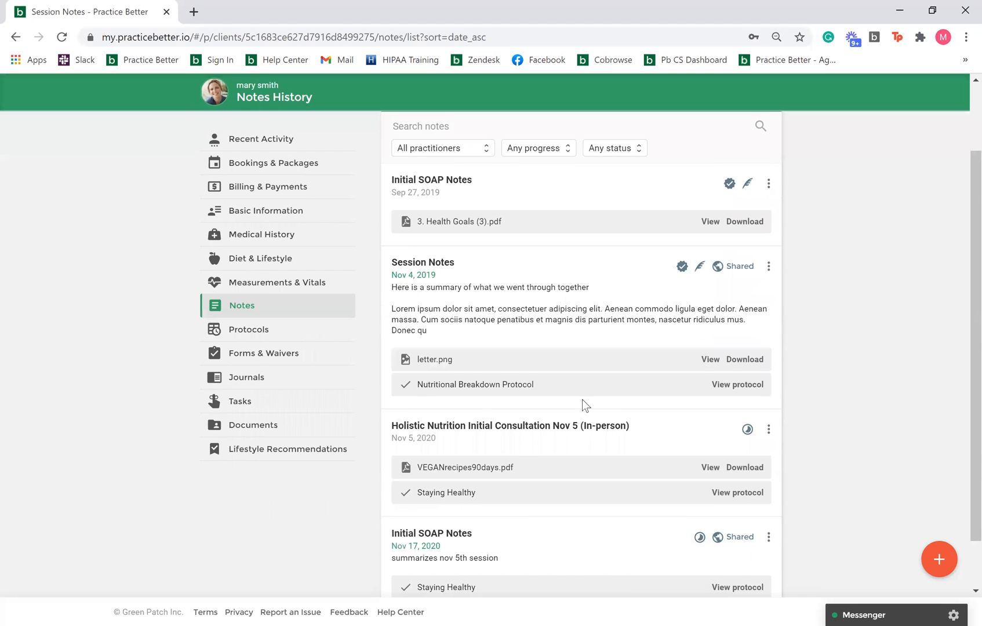
{"action": "scroll", "coordinate": [582, 401], "scroll_direction": "down", "scroll_amount": 2}
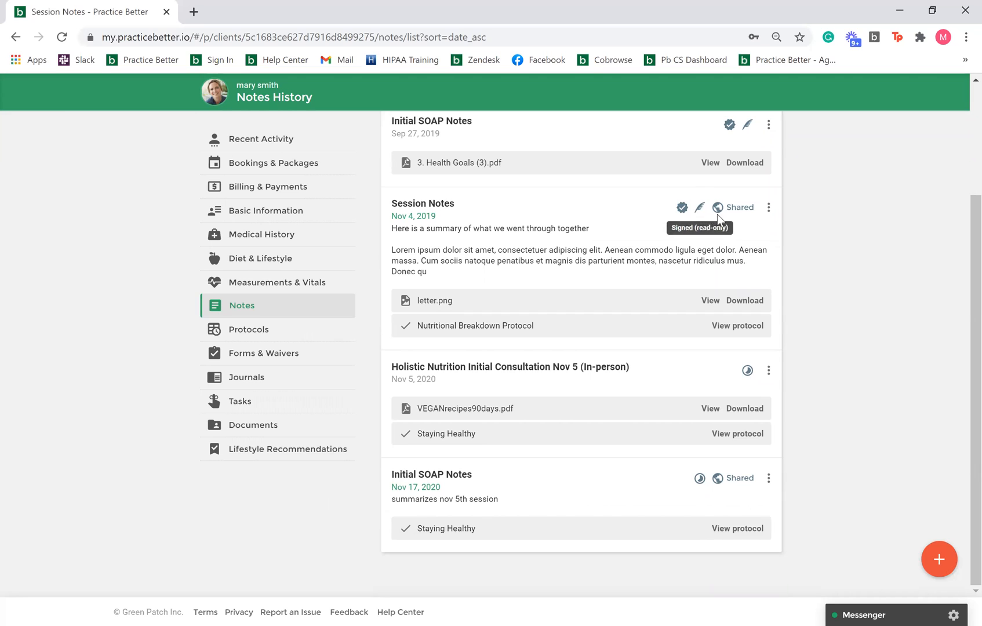
{"action": "scroll", "coordinate": [721, 221], "scroll_direction": "up", "scroll_amount": 1}
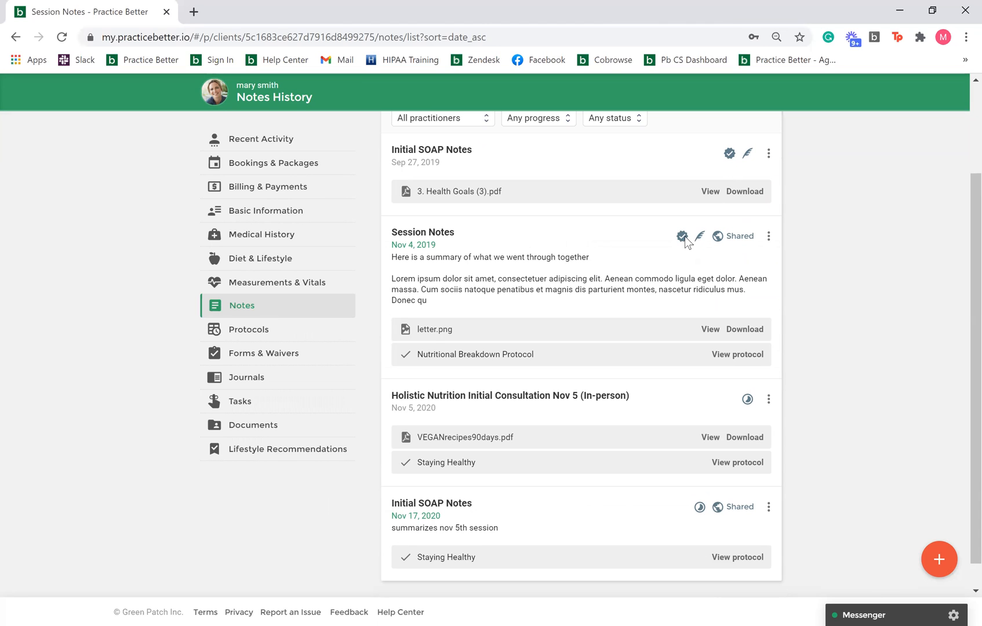
{"action": "scroll", "coordinate": [684, 290], "scroll_direction": "down", "scroll_amount": 1}
{"action": "left_click", "coordinate": [770, 370]}
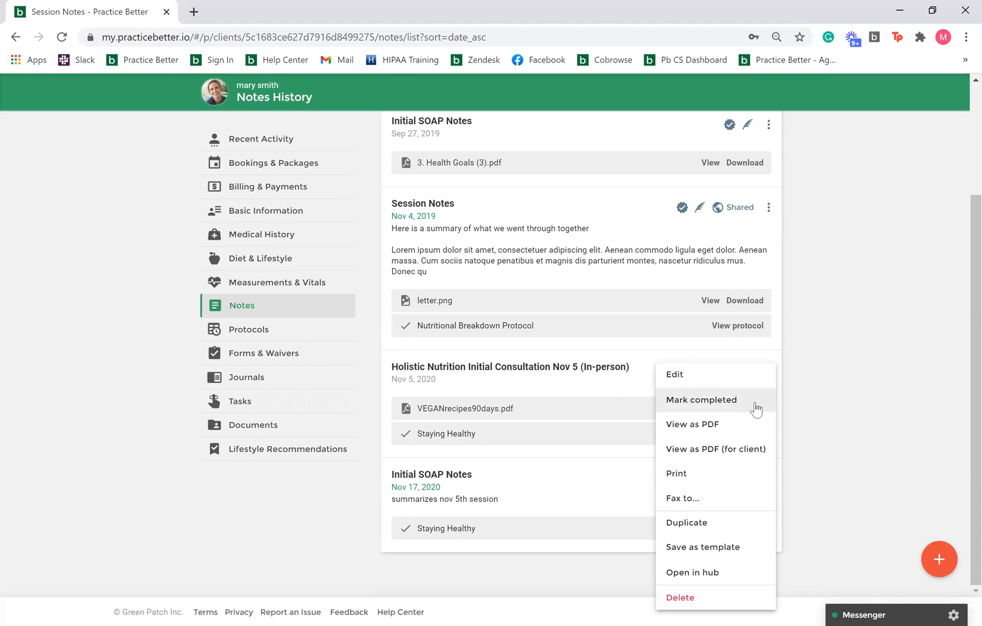
{"action": "left_click", "coordinate": [839, 388]}
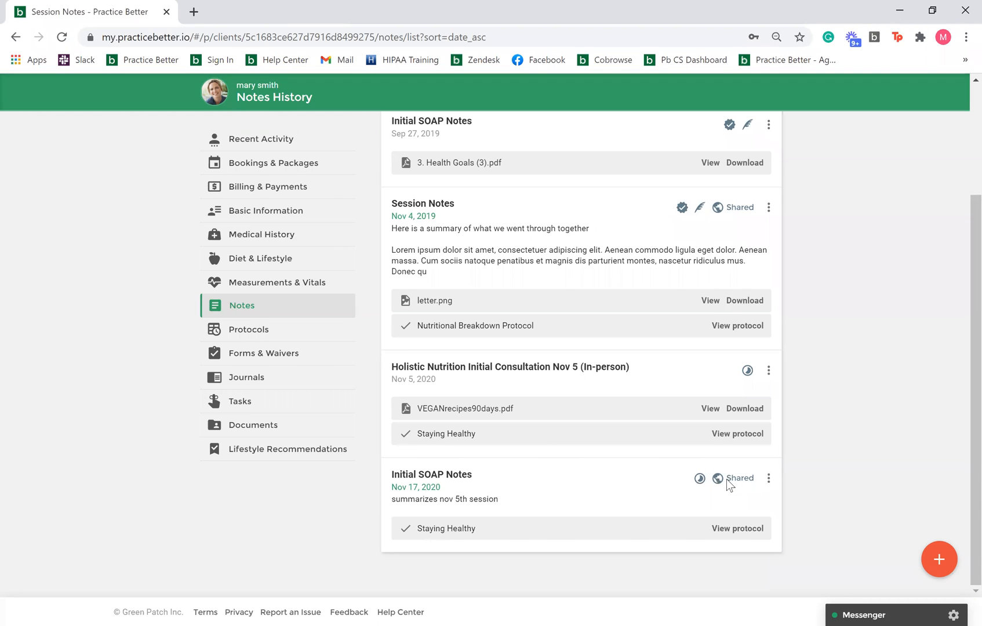
Filter the notes history to in-progress notes and check the options for the November 17, 2020 Initial SOAP Notes.
{"action": "scroll", "coordinate": [727, 483], "scroll_direction": "up", "scroll_amount": 3}
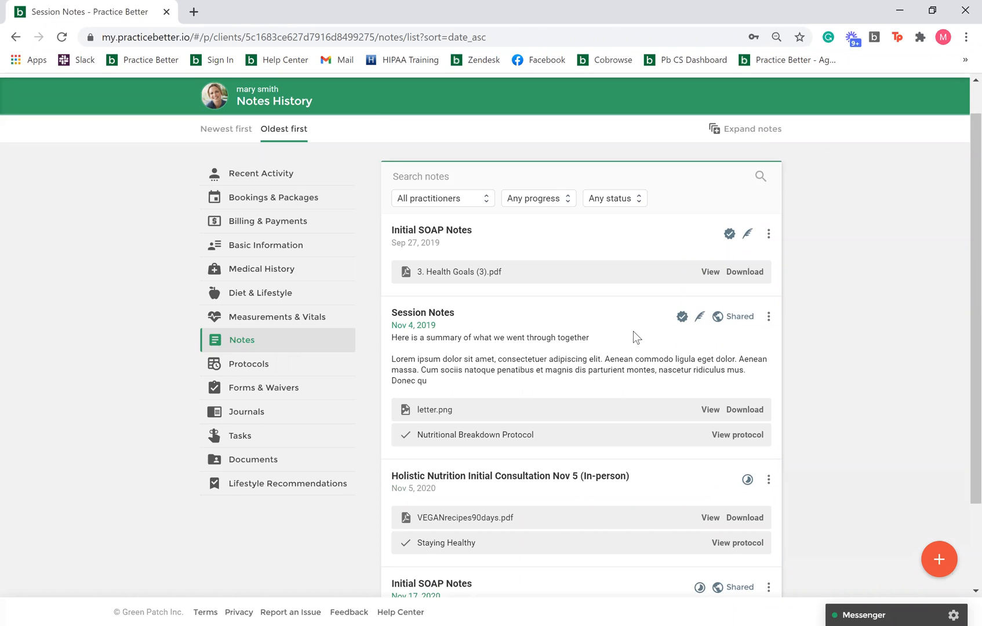
{"action": "left_click", "coordinate": [613, 199]}
{"action": "left_click", "coordinate": [548, 207]}
{"action": "left_click", "coordinate": [551, 207]}
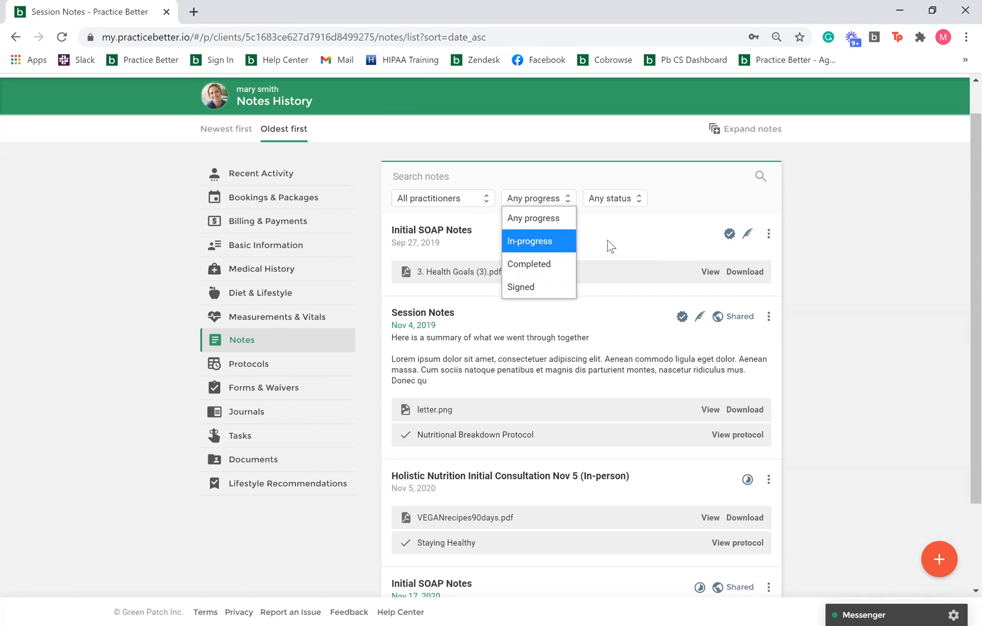
{"action": "left_click", "coordinate": [561, 240]}
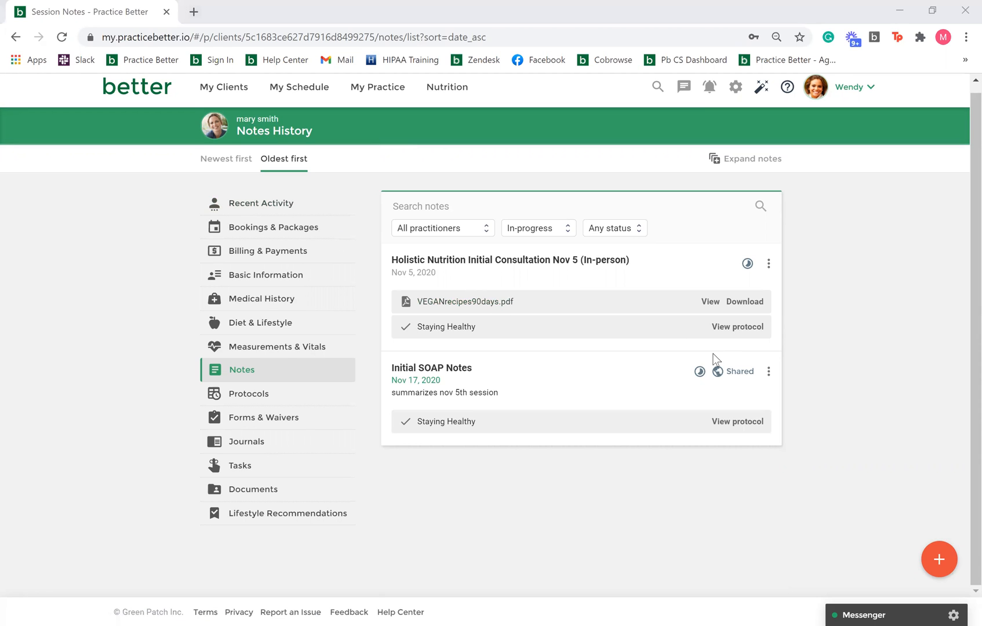
{"action": "left_click", "coordinate": [770, 374]}
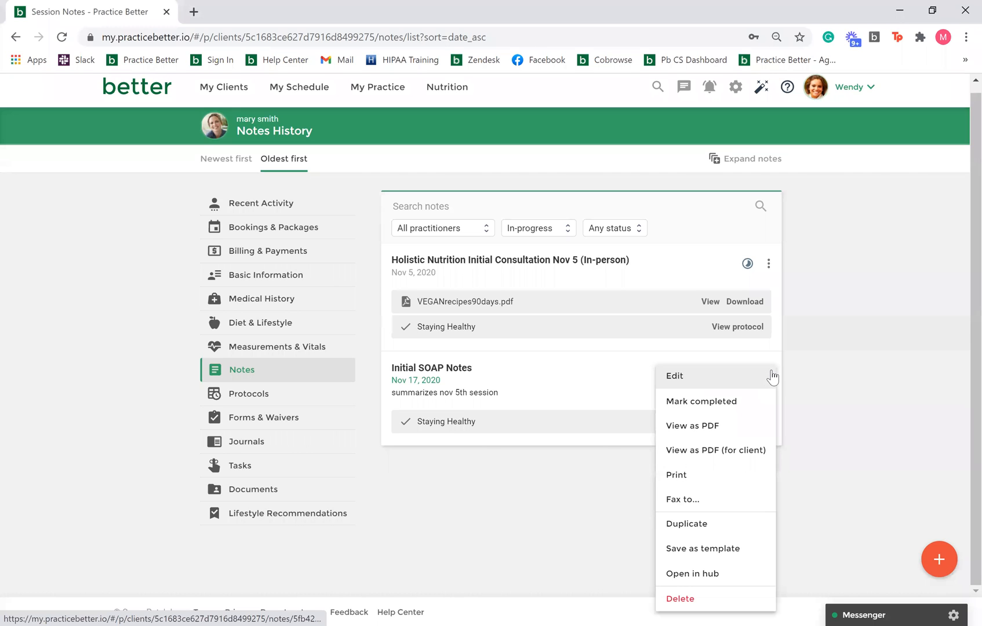
{"action": "left_click", "coordinate": [809, 375]}
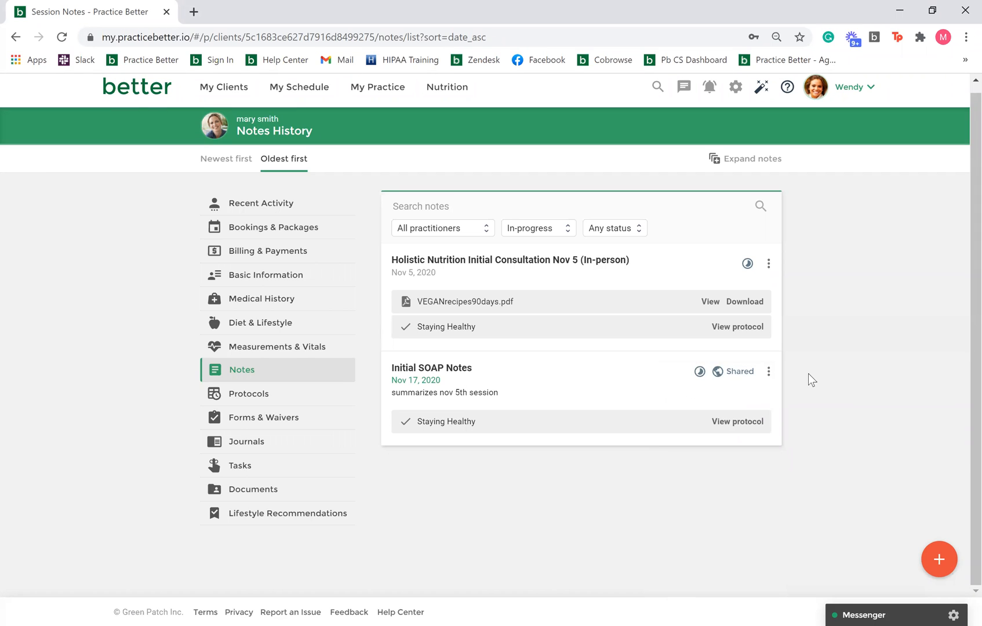
Filter the notes history to completed notes and duplicate the Initial SOAP Notes dated September 27, 2019.
{"action": "left_click", "coordinate": [537, 228]}
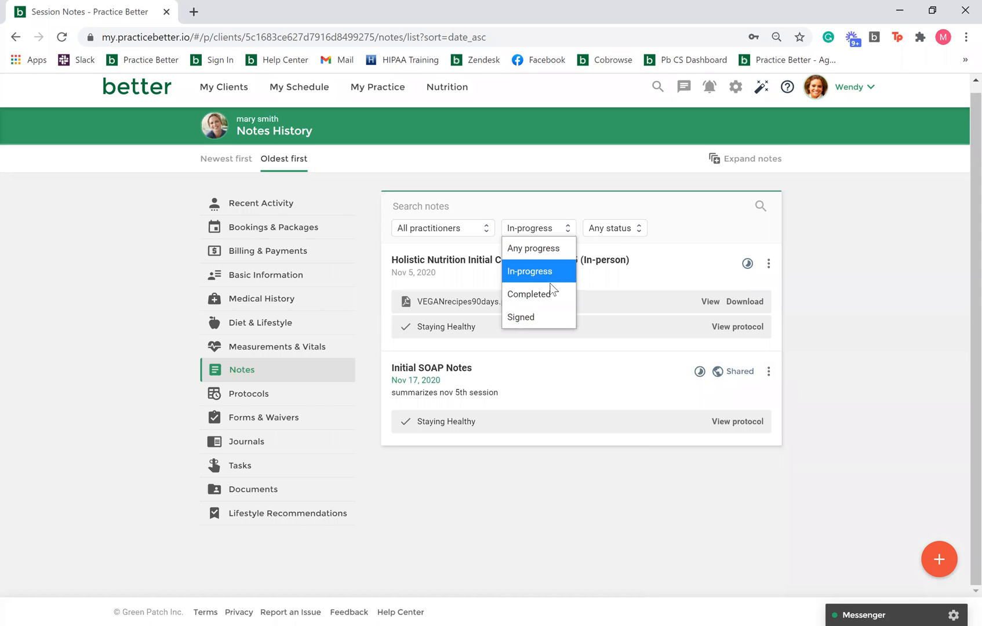
{"action": "left_click", "coordinate": [550, 294]}
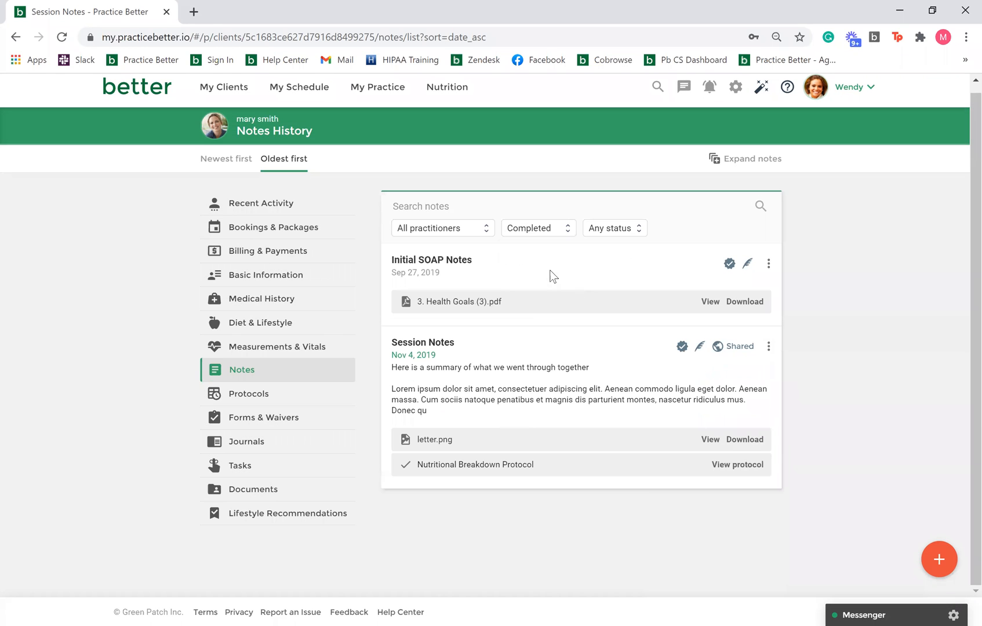
{"action": "left_click", "coordinate": [769, 264]}
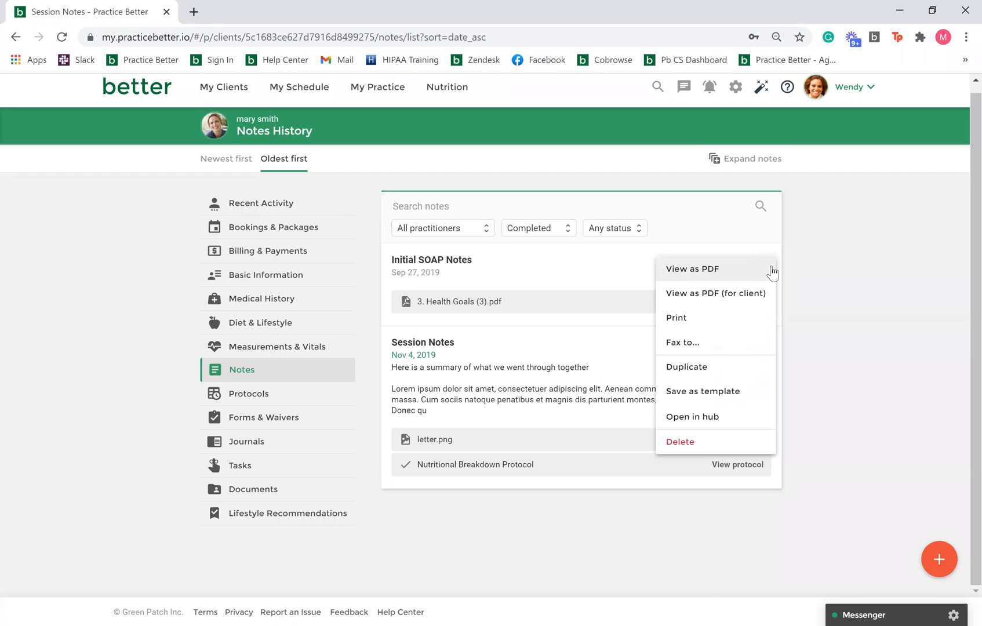
{"action": "left_click", "coordinate": [743, 366]}
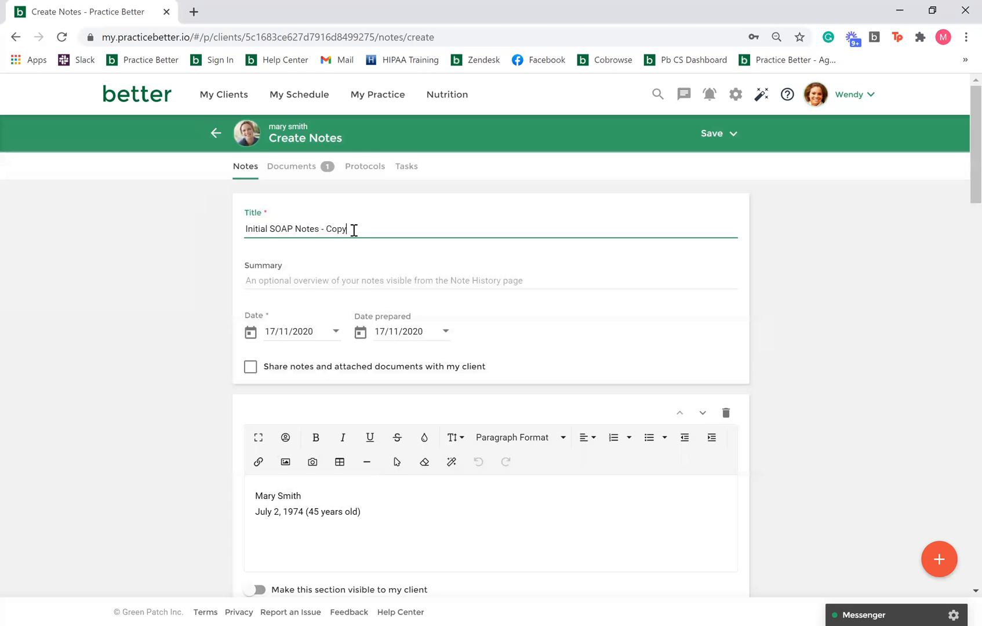
Review the title and sections of the duplicated Initial SOAP Notes and return to the notes history without saving.
{"action": "left_click_drag", "start_coordinate": [348, 229], "coordinate": [332, 228]}
{"action": "left_click", "coordinate": [413, 224]}
{"action": "scroll", "coordinate": [412, 224], "scroll_direction": "down", "scroll_amount": 1}
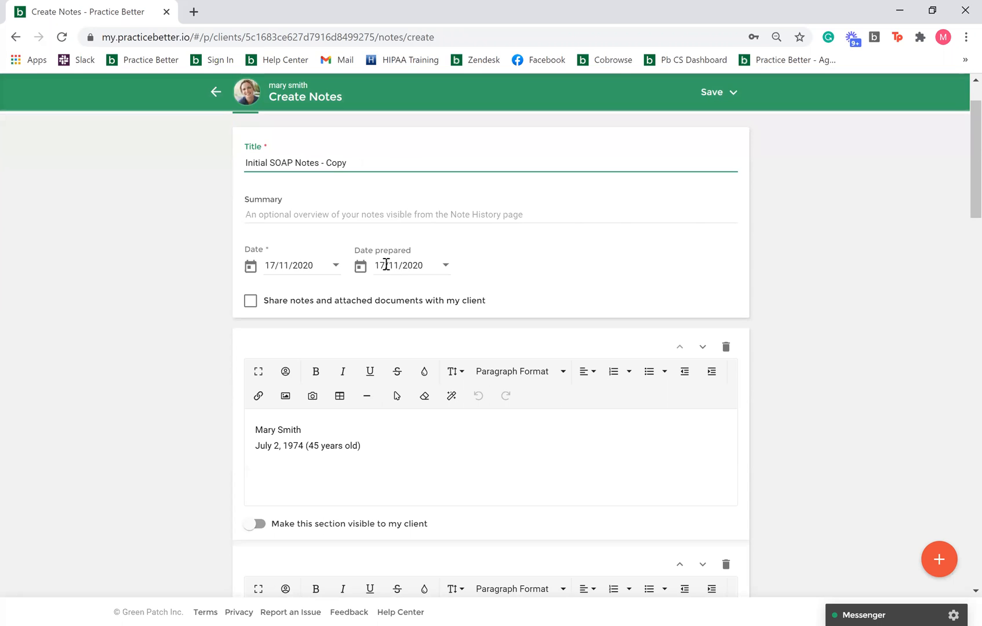
{"action": "scroll", "coordinate": [386, 266], "scroll_direction": "down", "scroll_amount": 12}
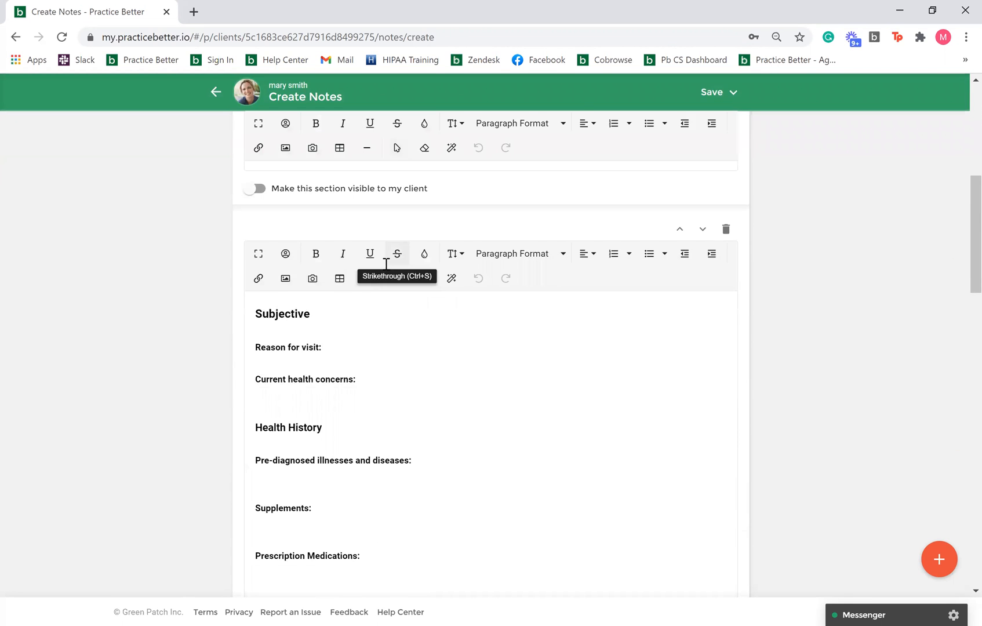
{"action": "scroll", "coordinate": [387, 265], "scroll_direction": "down", "scroll_amount": 7}
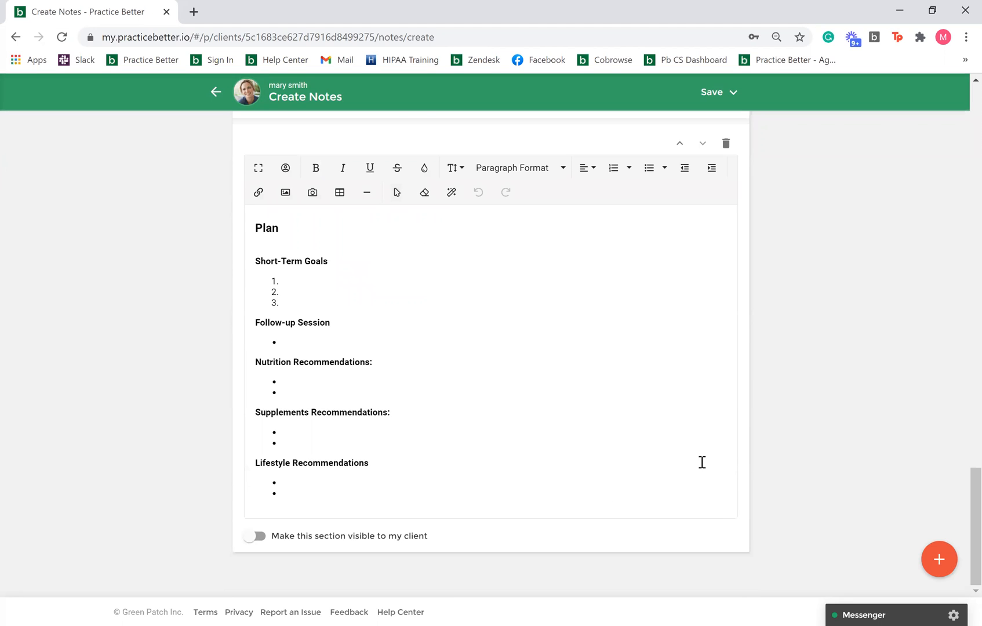
{"action": "scroll", "coordinate": [702, 462], "scroll_direction": "up", "scroll_amount": 1}
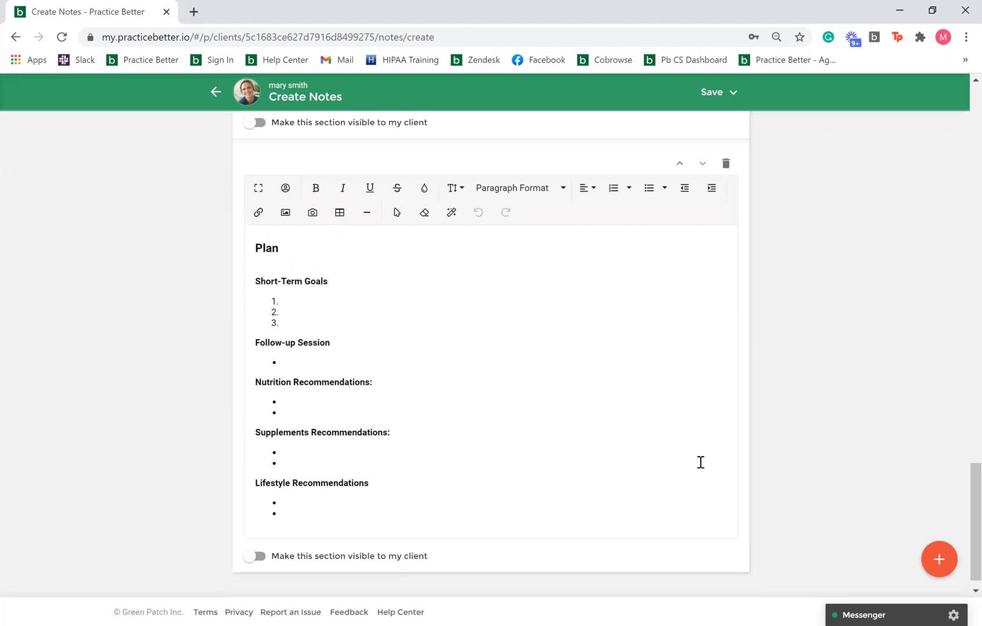
{"action": "scroll", "coordinate": [700, 464], "scroll_direction": "up", "scroll_amount": 3}
{"action": "scroll", "coordinate": [699, 469], "scroll_direction": "up", "scroll_amount": 15}
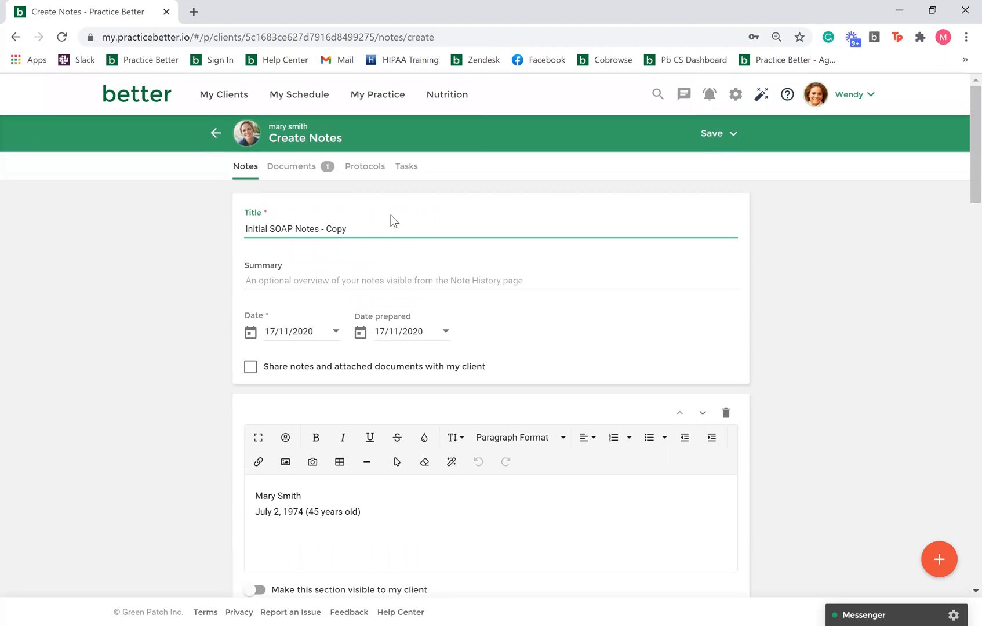
{"action": "left_click", "coordinate": [212, 133]}
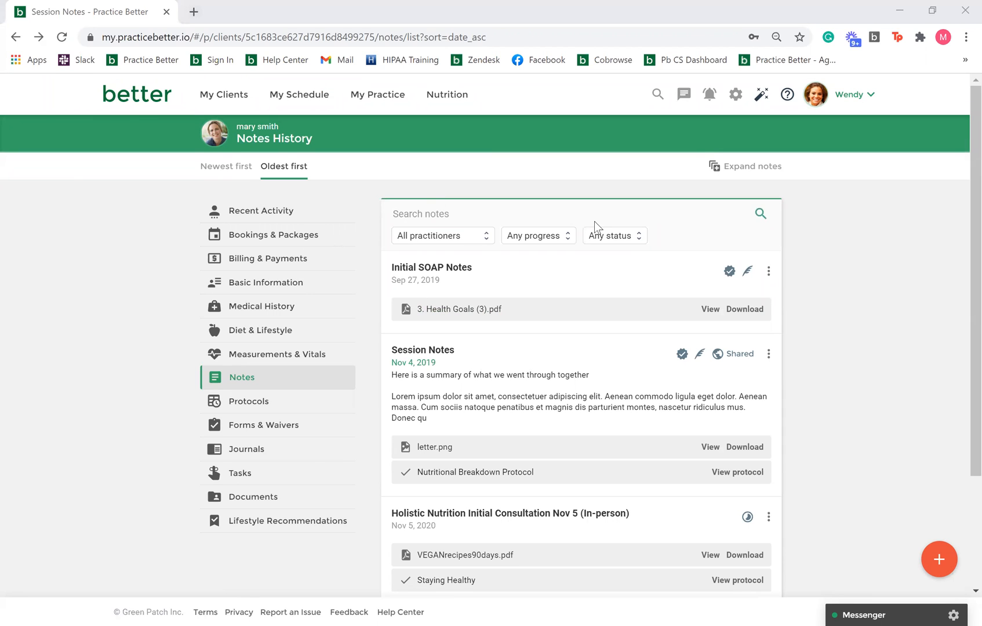
Mark the Holistic Nutrition Initial Consultation note of November 5, 2020 as completed.
{"action": "scroll", "coordinate": [795, 288], "scroll_direction": "down", "scroll_amount": 3}
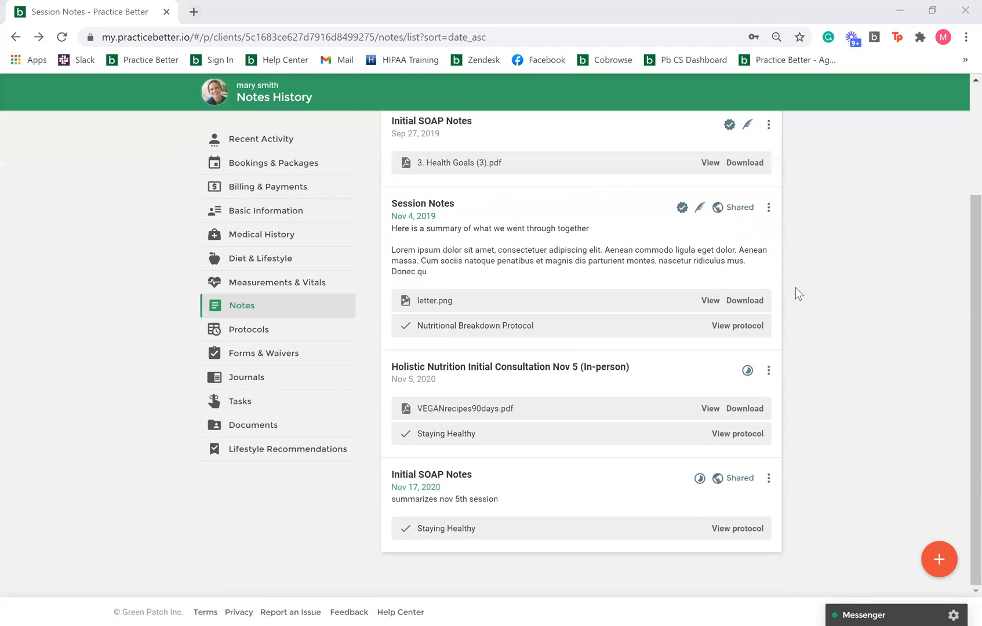
{"action": "left_click", "coordinate": [771, 371]}
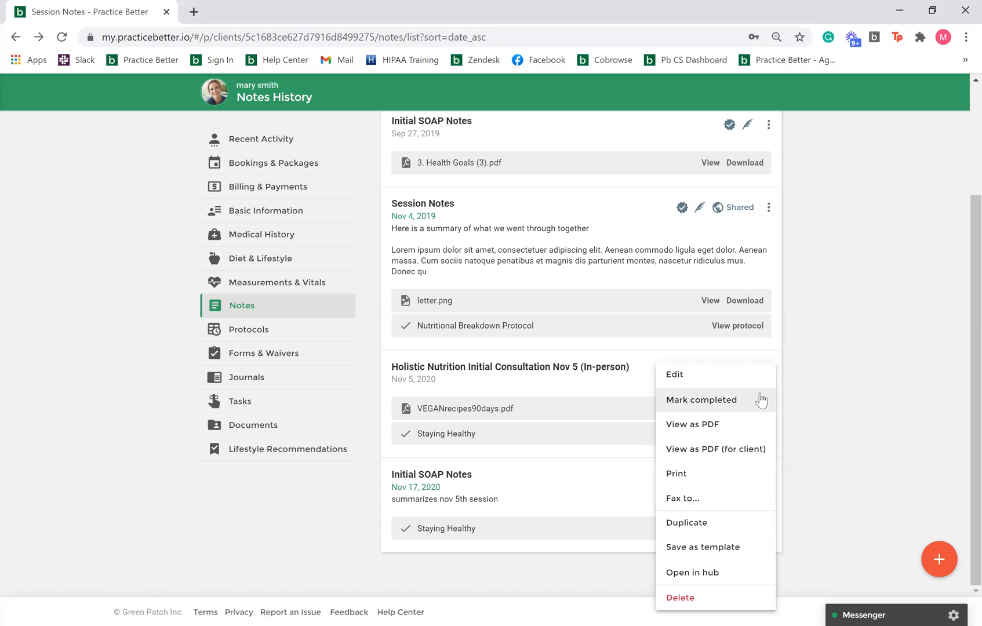
{"action": "left_click", "coordinate": [762, 400]}
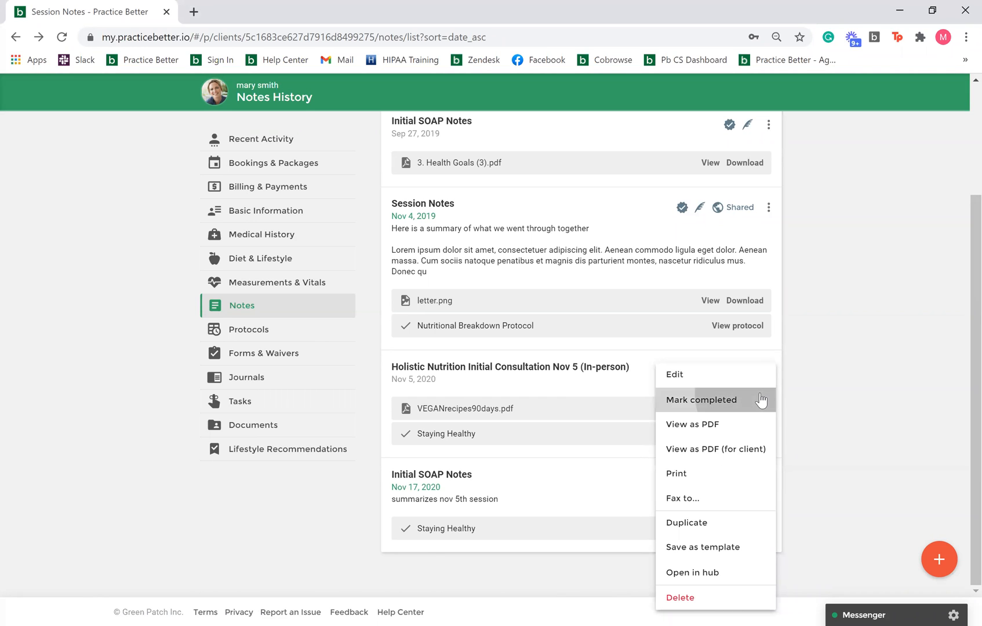
Open the Holistic Nutrition Initial Consultation note for editing, check its add and save options, and return to the notes history without saving.
{"action": "left_click", "coordinate": [666, 367]}
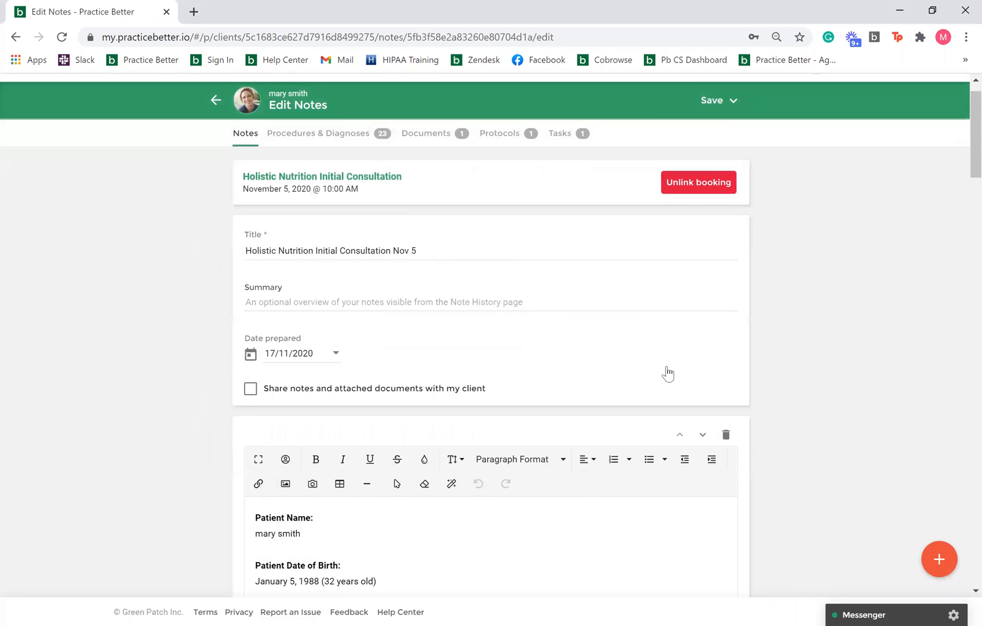
{"action": "scroll", "coordinate": [667, 367], "scroll_direction": "down", "scroll_amount": 15}
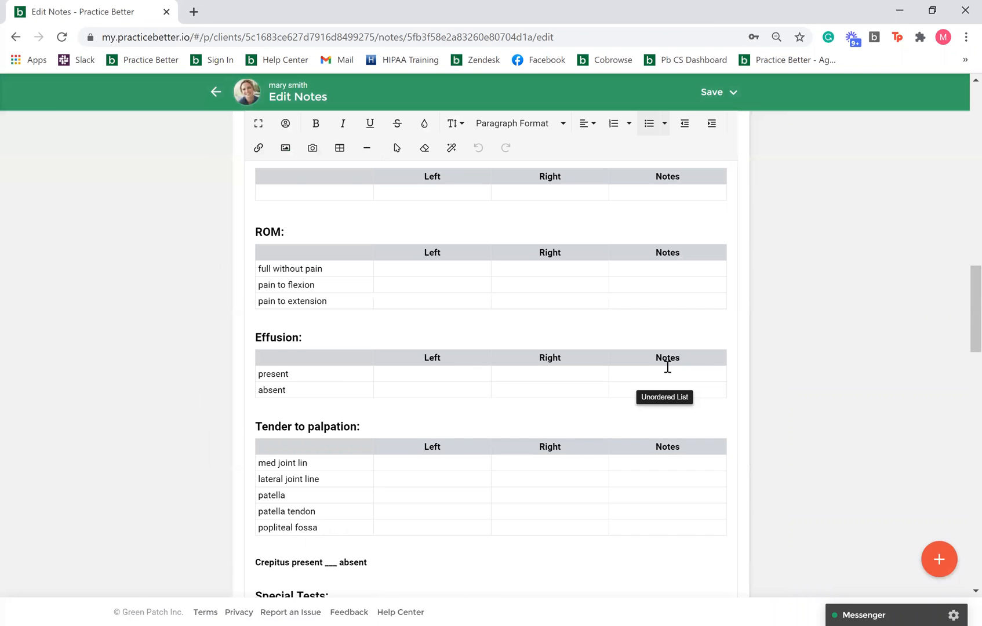
{"action": "scroll", "coordinate": [668, 367], "scroll_direction": "down", "scroll_amount": 10}
{"action": "left_click", "coordinate": [939, 559]}
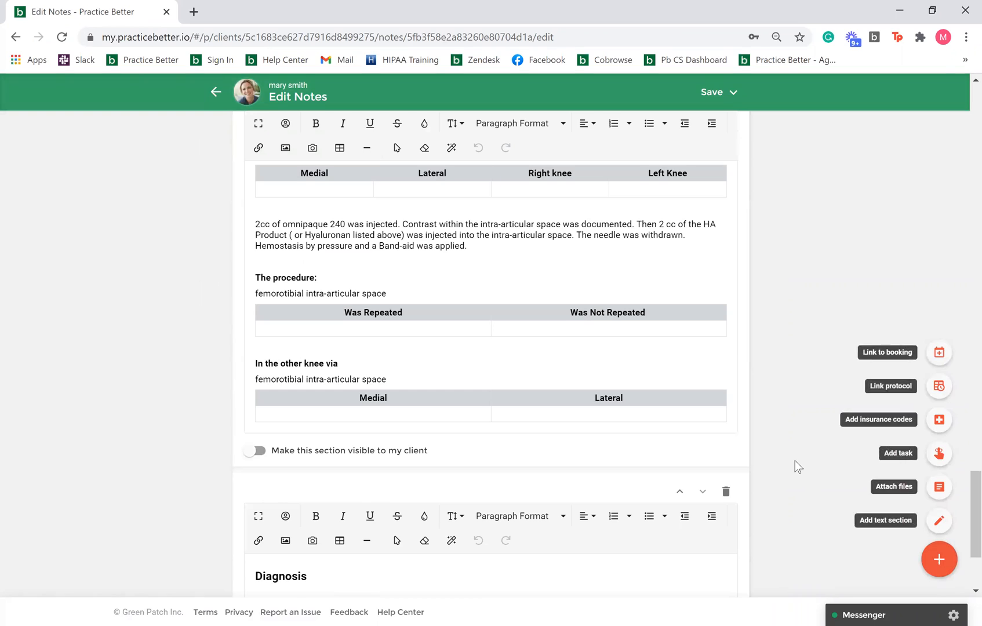
{"action": "scroll", "coordinate": [795, 460], "scroll_direction": "down", "scroll_amount": 3}
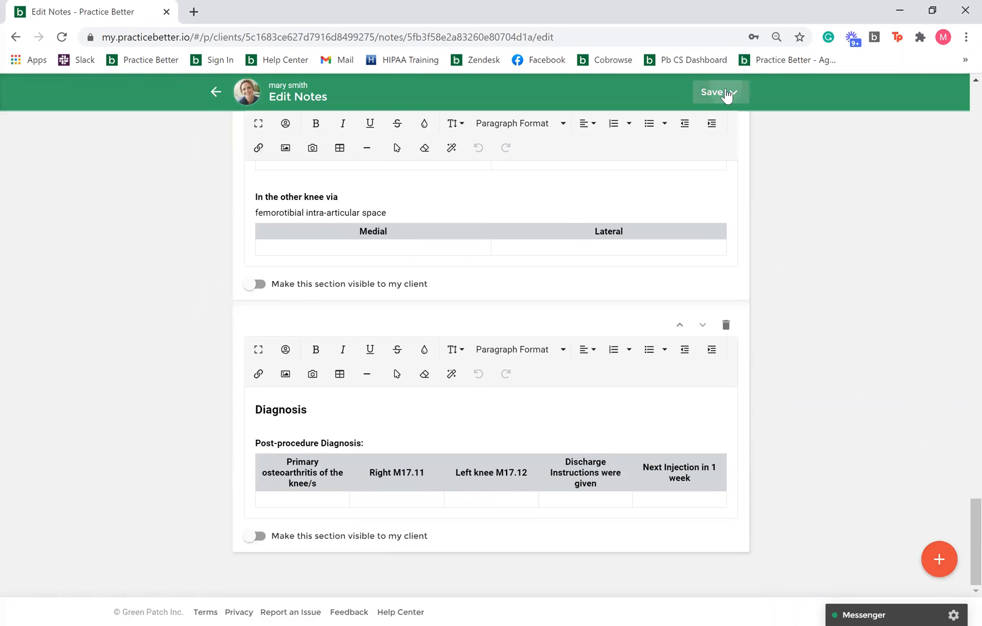
{"action": "left_click", "coordinate": [727, 95]}
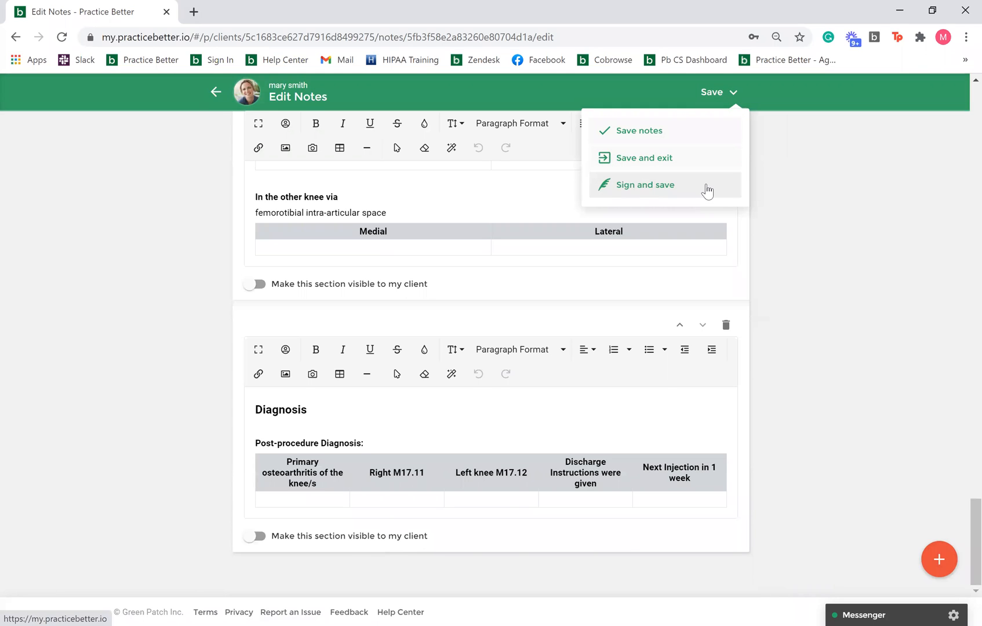
{"action": "left_click", "coordinate": [810, 208]}
{"action": "left_click", "coordinate": [218, 93]}
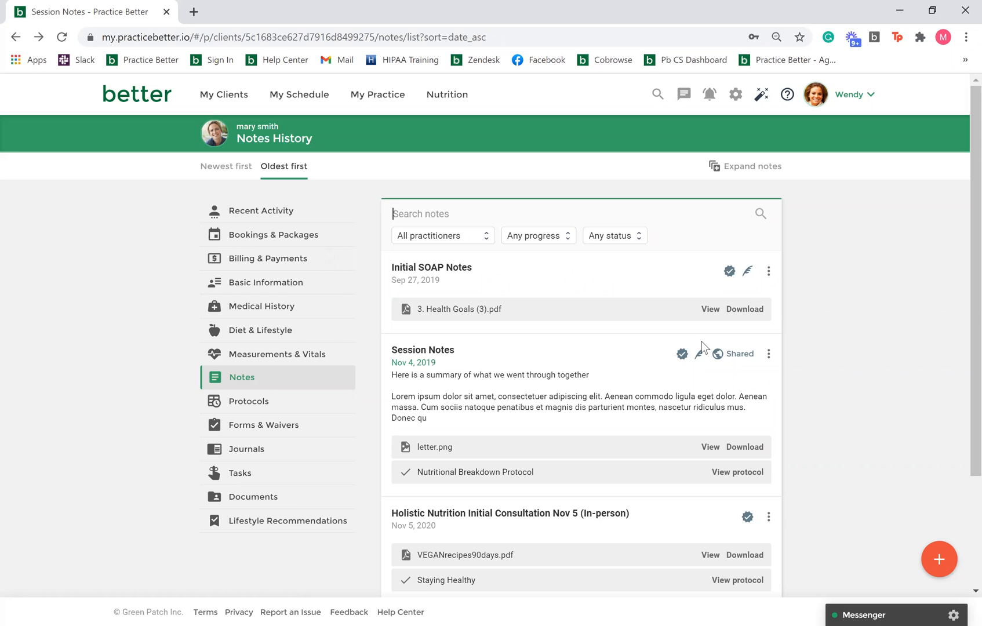
{"action": "scroll", "coordinate": [831, 338], "scroll_direction": "down", "scroll_amount": 1}
{"action": "scroll", "coordinate": [832, 338], "scroll_direction": "down", "scroll_amount": 1}
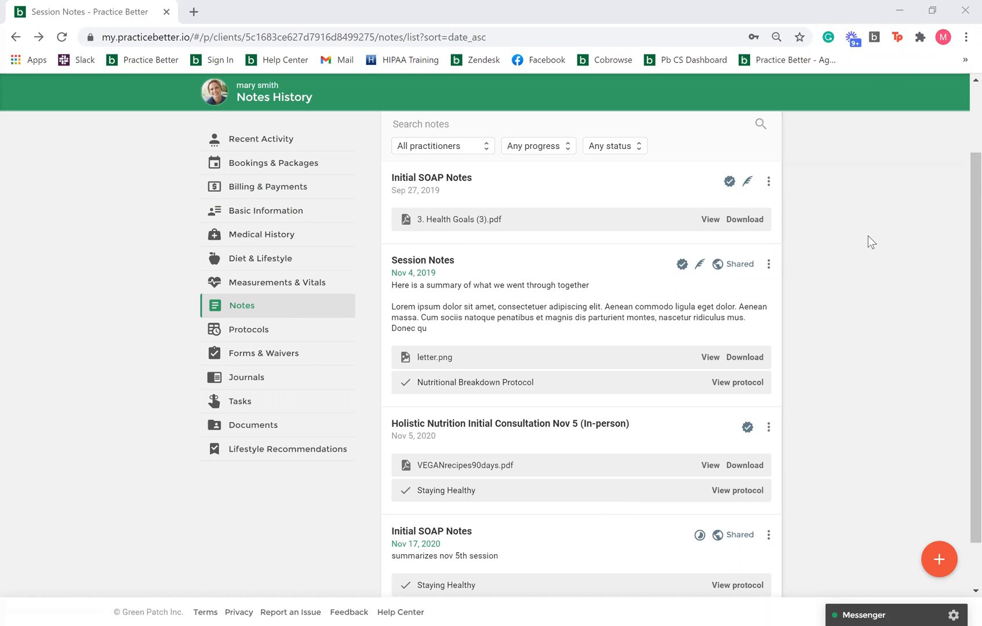
{"action": "scroll", "coordinate": [837, 247], "scroll_direction": "down", "scroll_amount": 1}
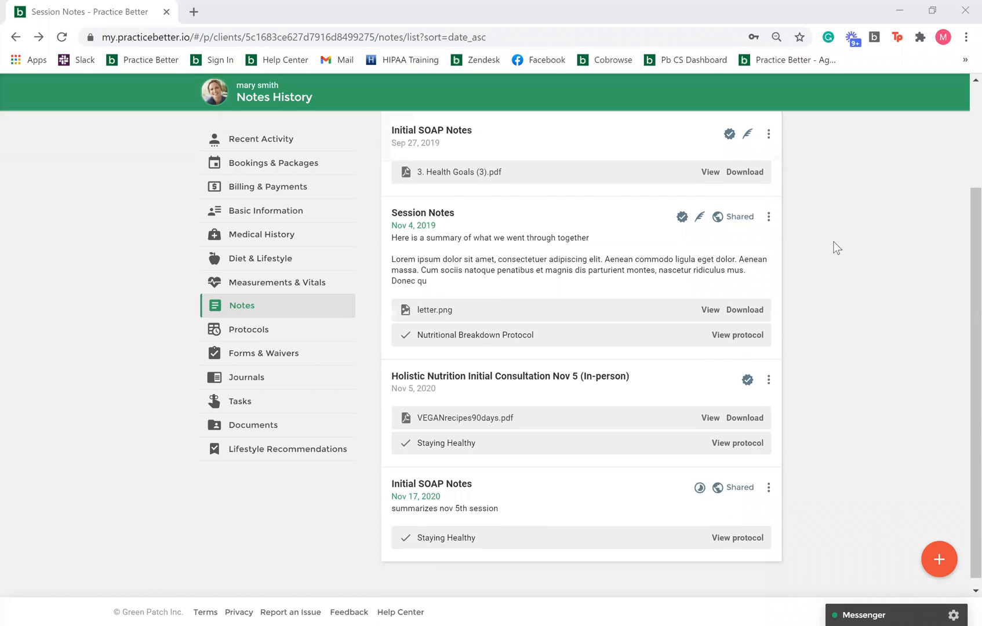
{"action": "scroll", "coordinate": [830, 247], "scroll_direction": "up", "scroll_amount": 2}
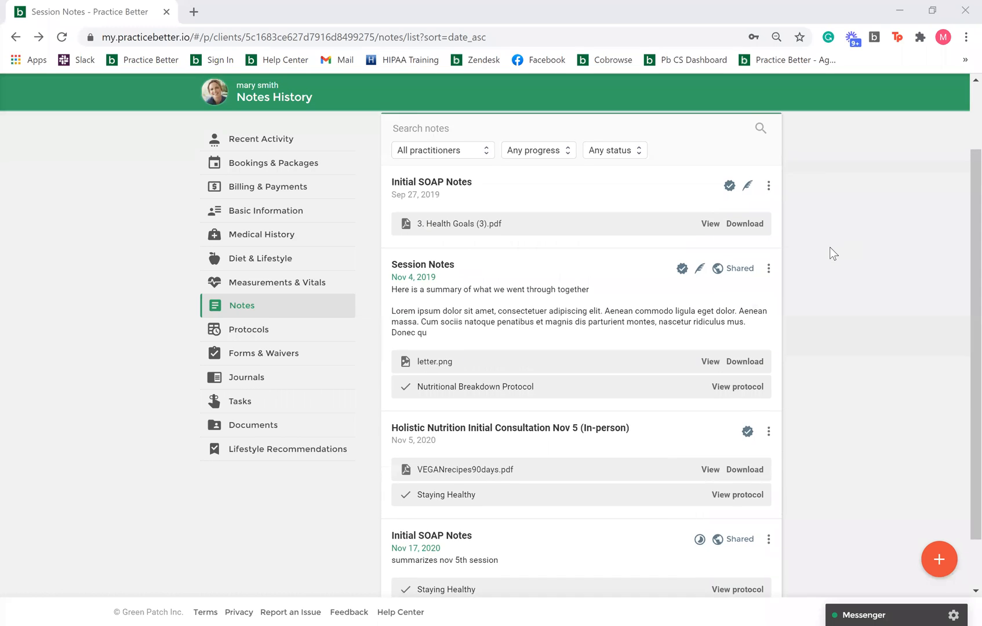
{"action": "scroll", "coordinate": [830, 248], "scroll_direction": "up", "scroll_amount": 1}
{"action": "scroll", "coordinate": [830, 248], "scroll_direction": "down", "scroll_amount": 2}
{"action": "scroll", "coordinate": [830, 247], "scroll_direction": "up", "scroll_amount": 2}
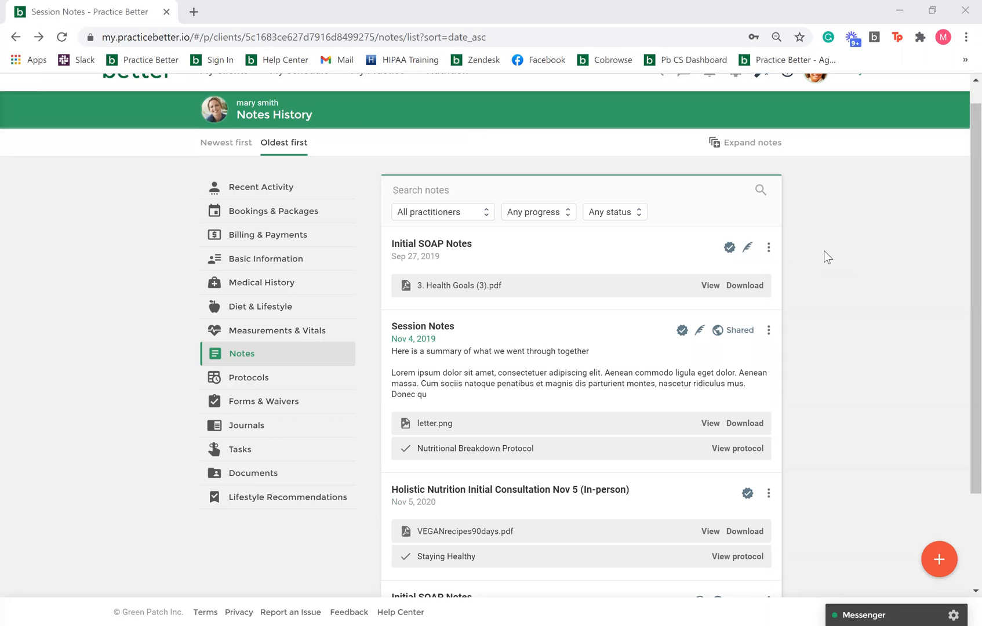
Open and dismiss the fax form for the November 5, 2020 consultation note, and check the options for the November 4, 2019 Session Notes.
{"action": "scroll", "coordinate": [824, 250], "scroll_direction": "down", "scroll_amount": 3}
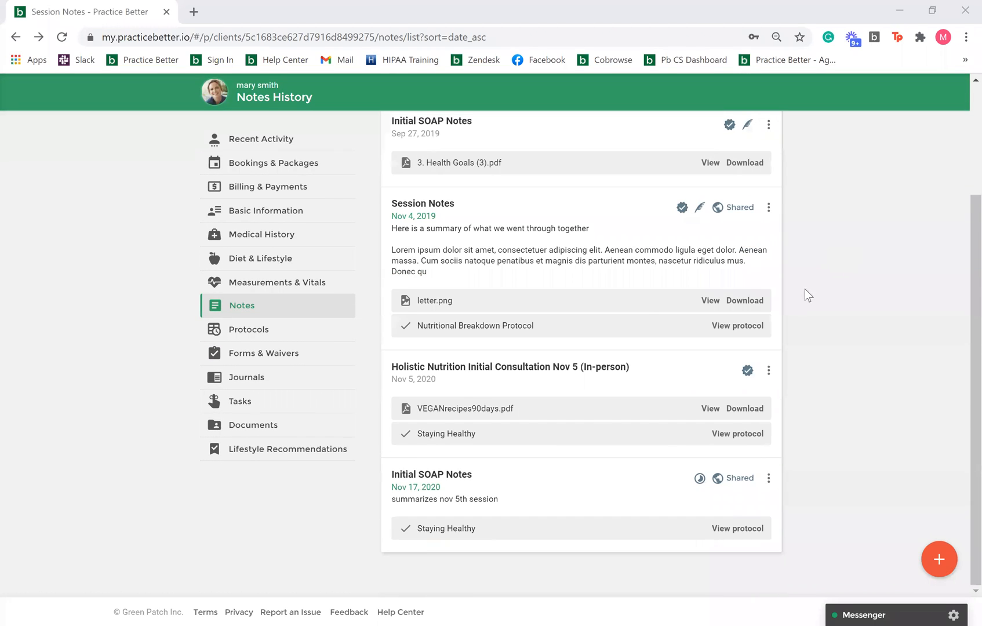
{"action": "left_click", "coordinate": [769, 372]}
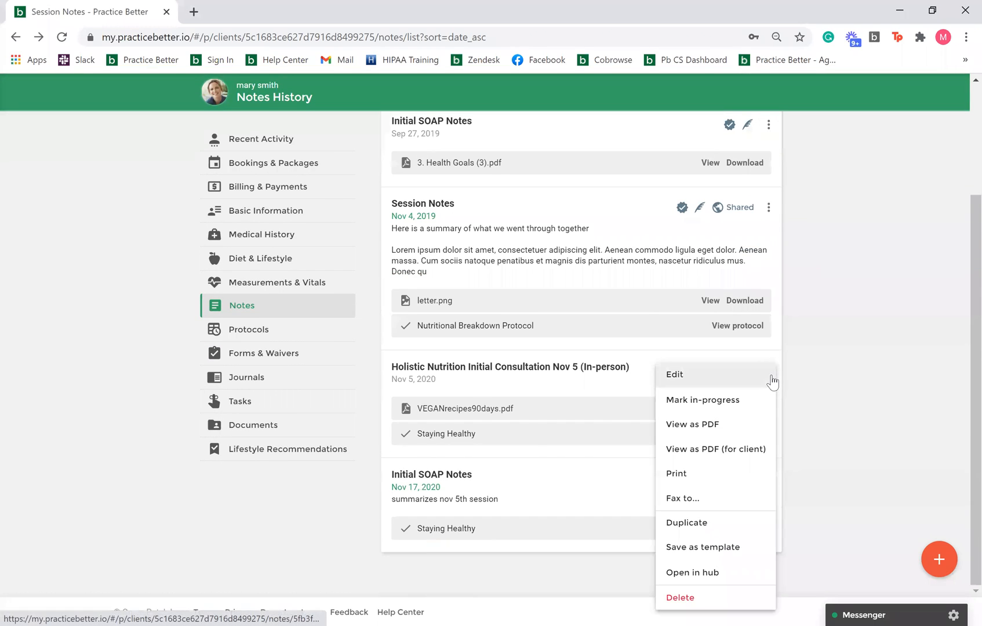
{"action": "left_click", "coordinate": [715, 498]}
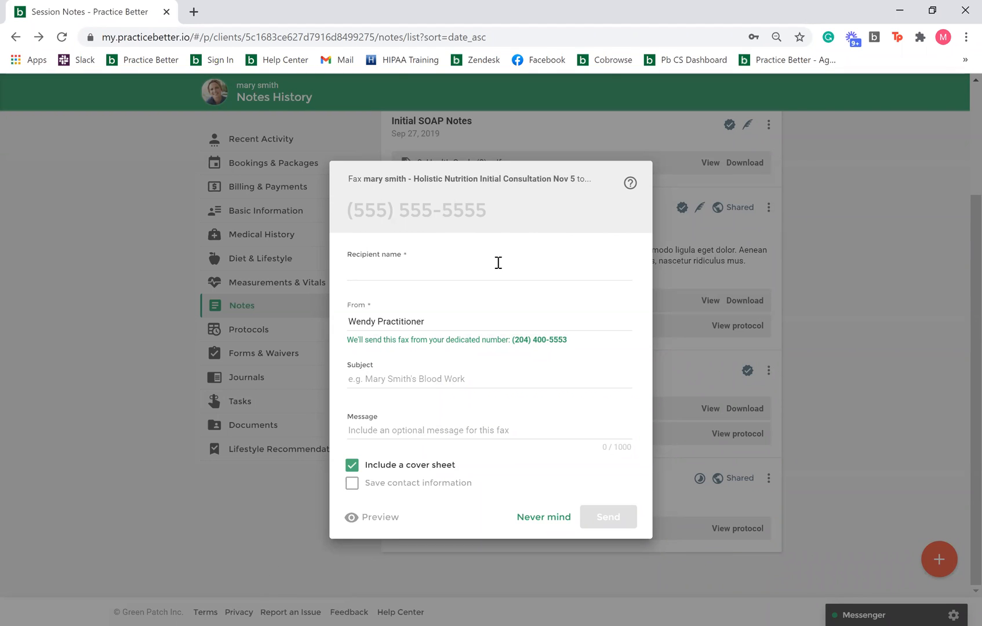
{"action": "left_click", "coordinate": [544, 522]}
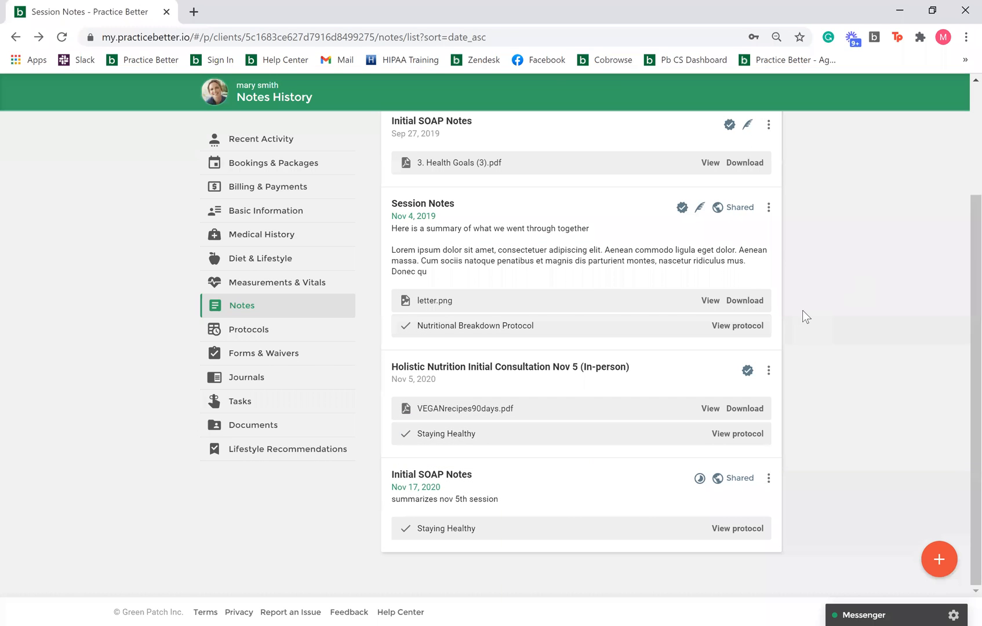
{"action": "left_click", "coordinate": [774, 206]}
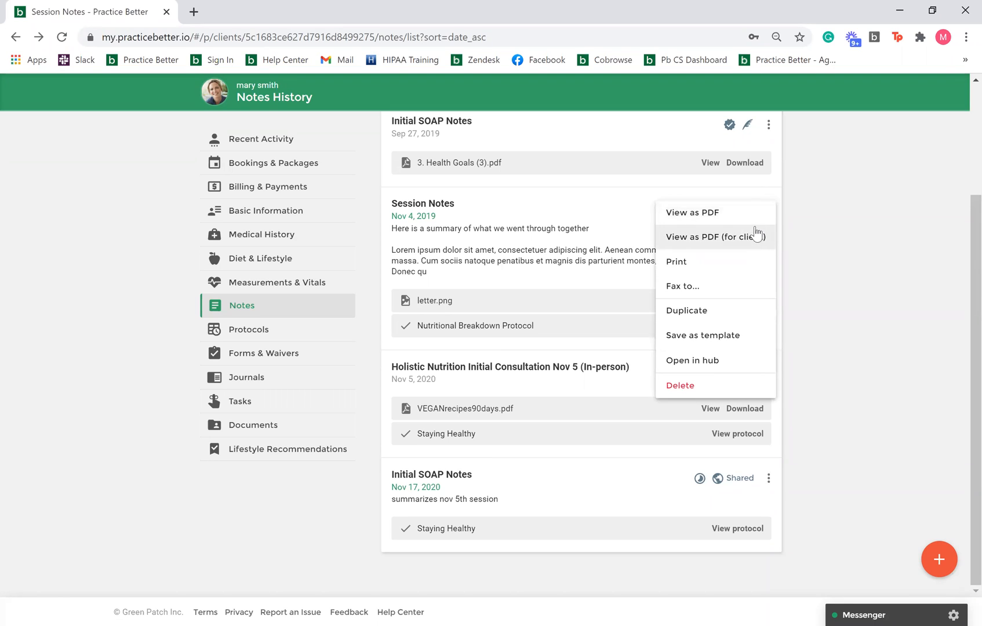
{"action": "left_click", "coordinate": [841, 298]}
View the Holistic Nutrition Initial Consultation note as a PDF, examine all its pages and close the PDF.
{"action": "left_click", "coordinate": [769, 372]}
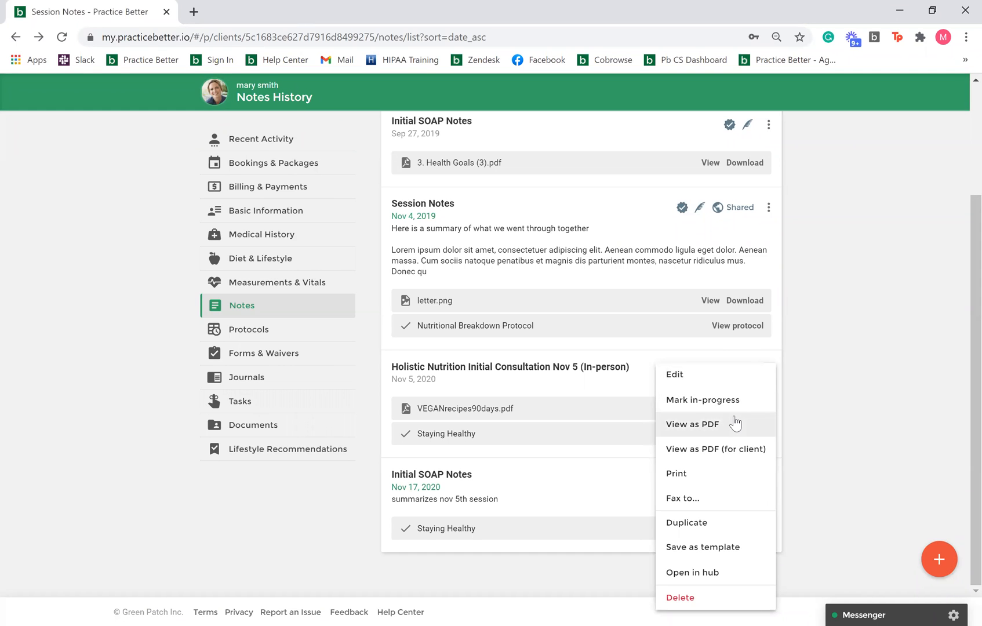
{"action": "left_click", "coordinate": [734, 420]}
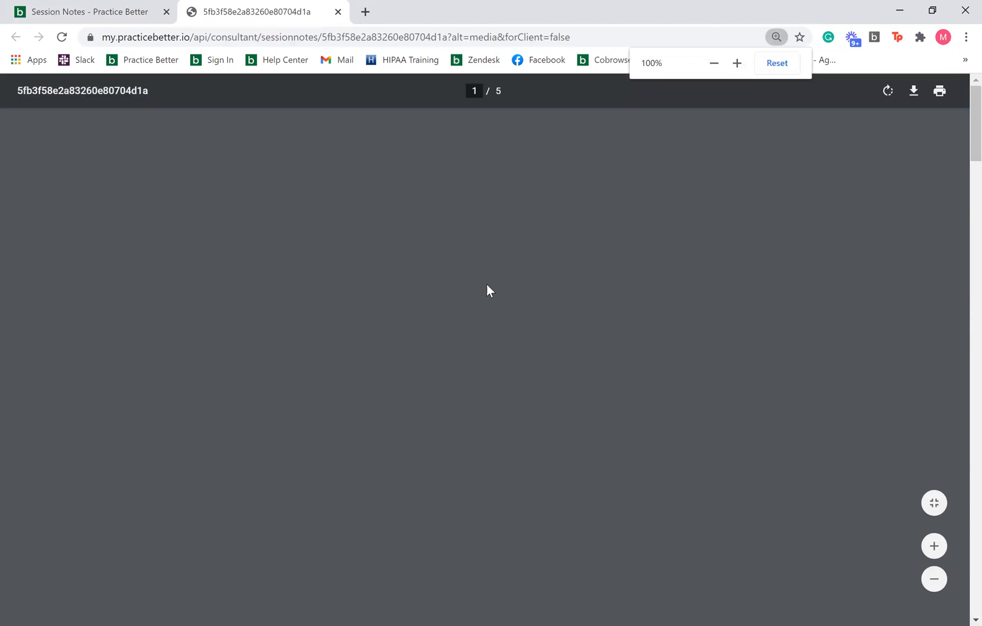
{"action": "scroll", "coordinate": [487, 287], "scroll_direction": "down", "scroll_amount": 3}
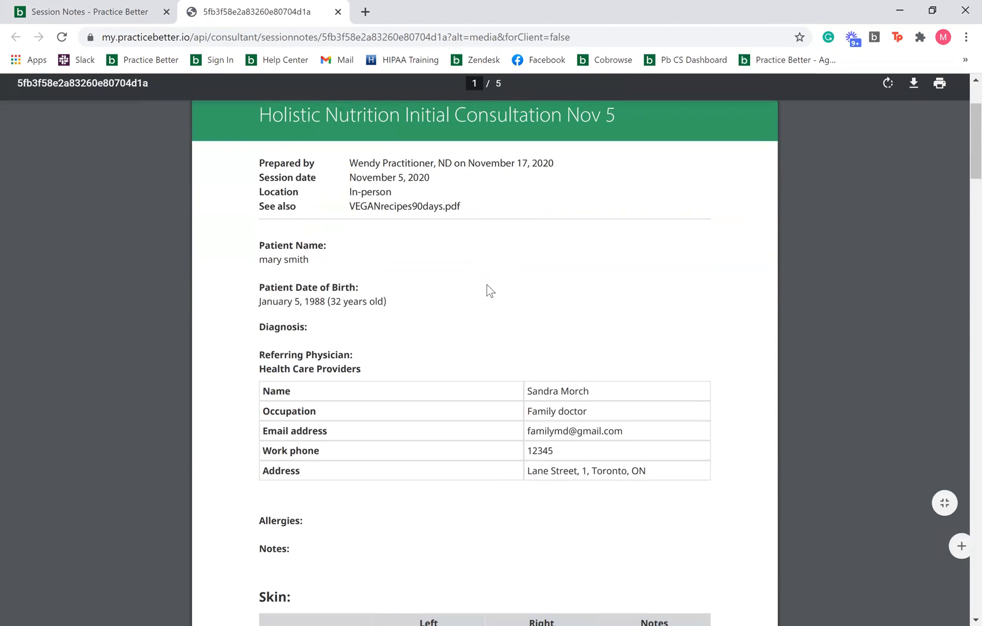
{"action": "scroll", "coordinate": [487, 288], "scroll_direction": "down", "scroll_amount": 2}
{"action": "scroll", "coordinate": [488, 287], "scroll_direction": "up", "scroll_amount": 1}
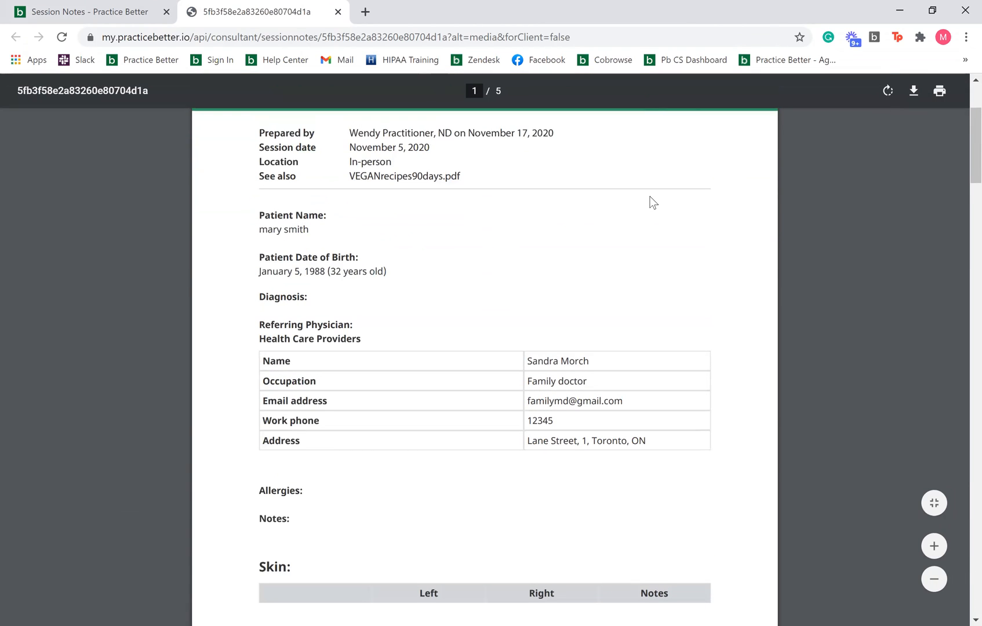
{"action": "scroll", "coordinate": [652, 201], "scroll_direction": "down", "scroll_amount": 3}
{"action": "scroll", "coordinate": [653, 203], "scroll_direction": "down", "scroll_amount": 6}
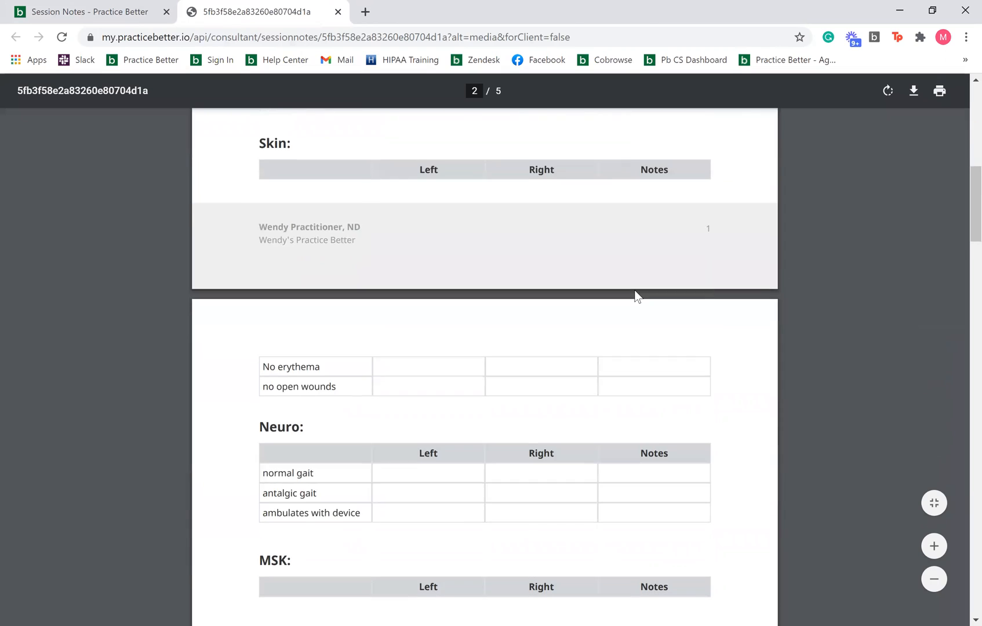
{"action": "scroll", "coordinate": [638, 296], "scroll_direction": "down", "scroll_amount": 13}
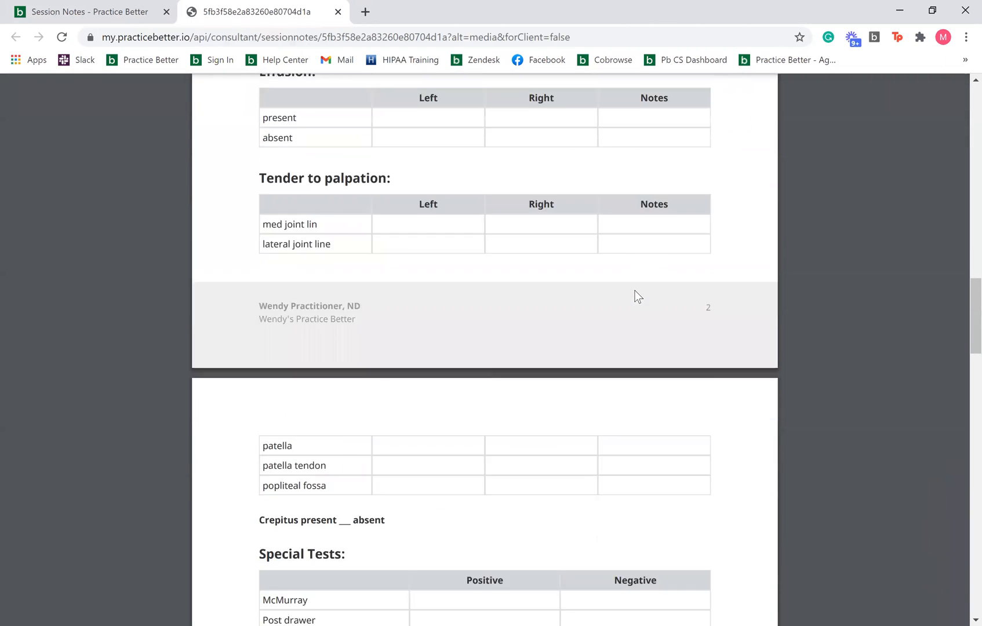
{"action": "scroll", "coordinate": [638, 296], "scroll_direction": "down", "scroll_amount": 12}
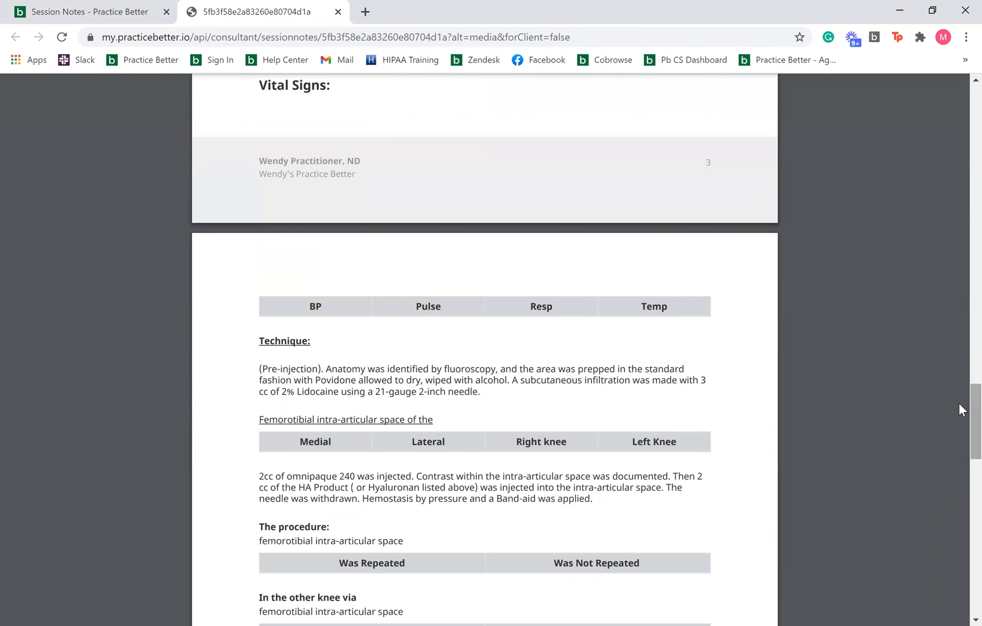
{"action": "left_click_drag", "start_coordinate": [959, 419], "coordinate": [960, 135]}
{"action": "mouse_move", "coordinate": [921, 96]}
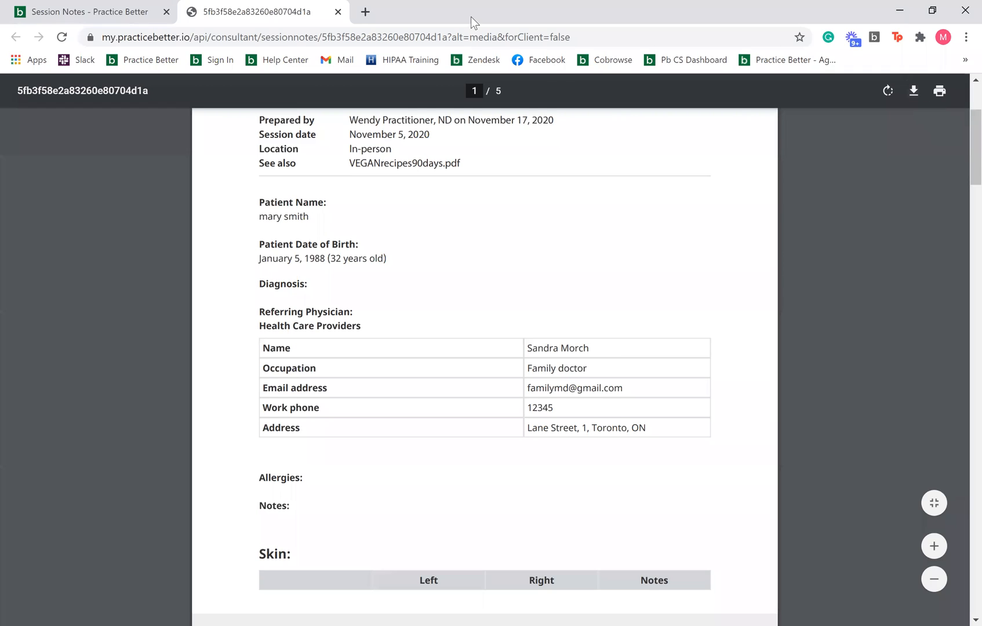
{"action": "left_click", "coordinate": [338, 12]}
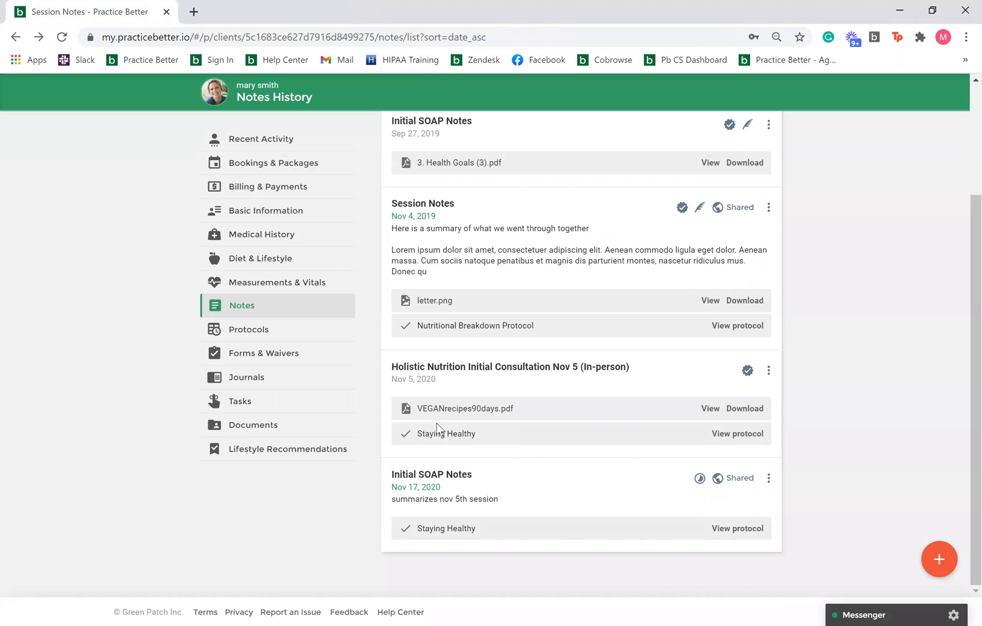
Check the options for the November 5, 2020 consultation note and open the Initial SOAP Notes of November 17, 2020.
{"action": "scroll", "coordinate": [437, 424], "scroll_direction": "up", "scroll_amount": 3}
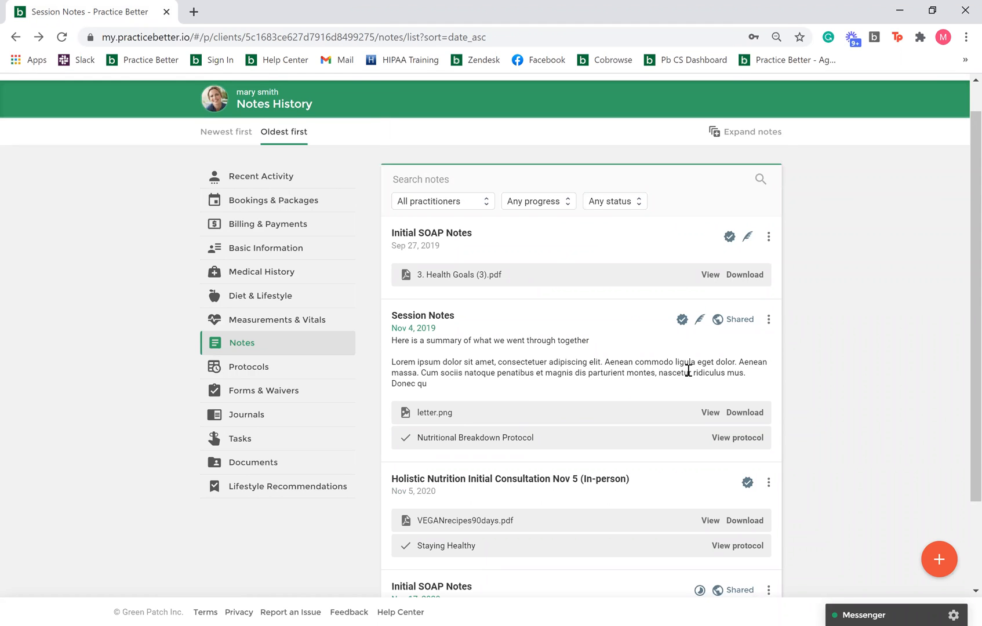
{"action": "scroll", "coordinate": [689, 374], "scroll_direction": "down", "scroll_amount": 2}
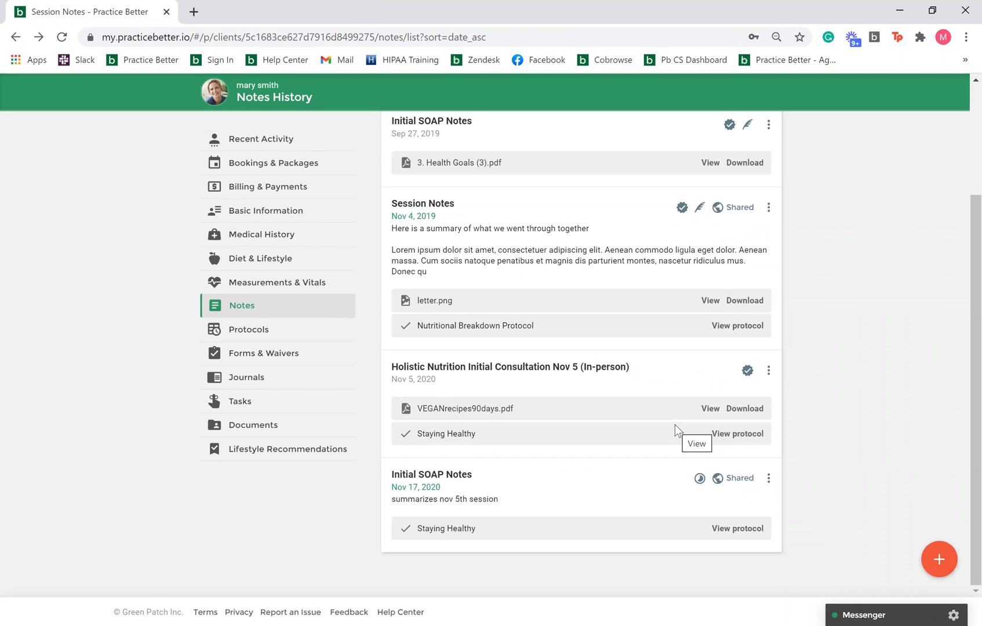
{"action": "left_click", "coordinate": [778, 373]}
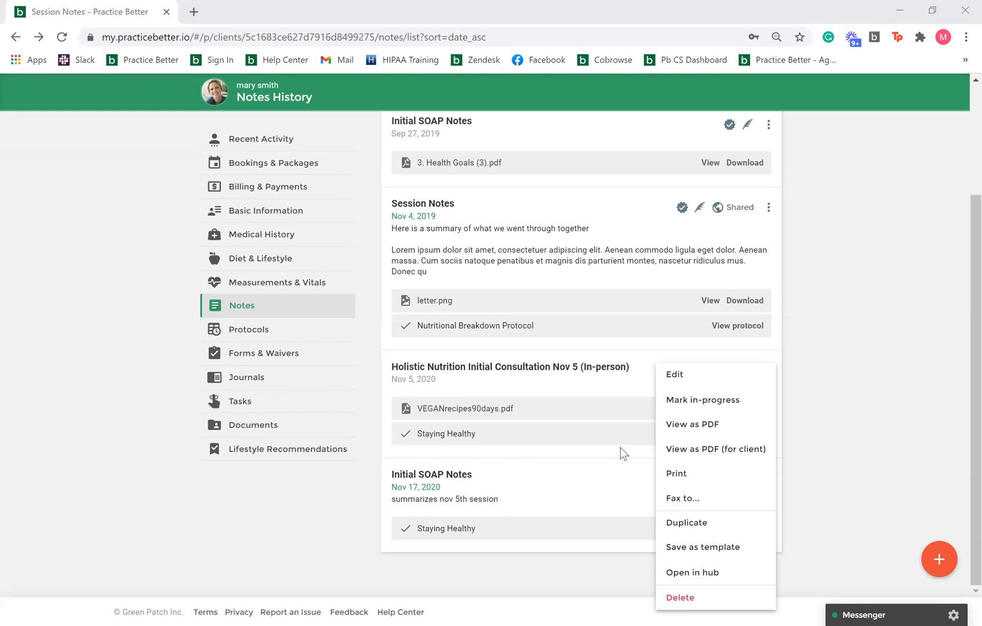
{"action": "left_click", "coordinate": [866, 263]}
{"action": "scroll", "coordinate": [866, 263], "scroll_direction": "up", "scroll_amount": 1}
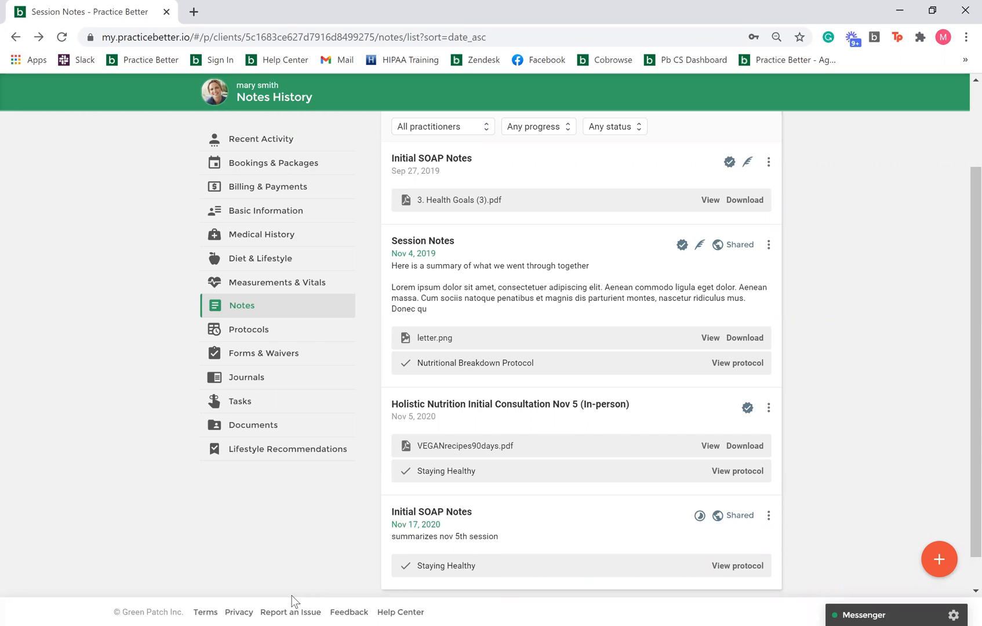
{"action": "scroll", "coordinate": [543, 385], "scroll_direction": "down", "scroll_amount": 1}
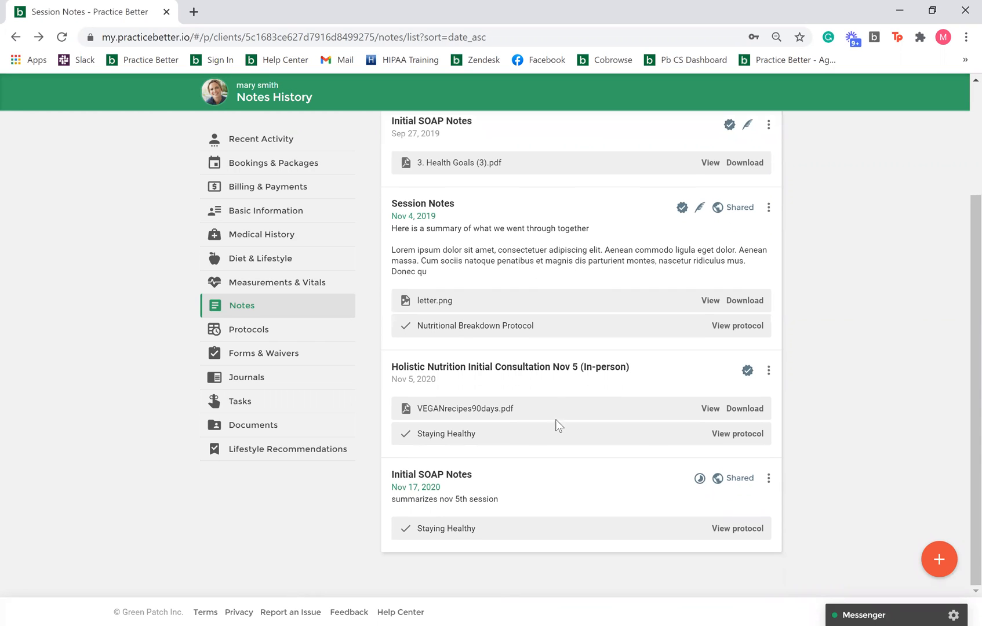
{"action": "left_click", "coordinate": [550, 486]}
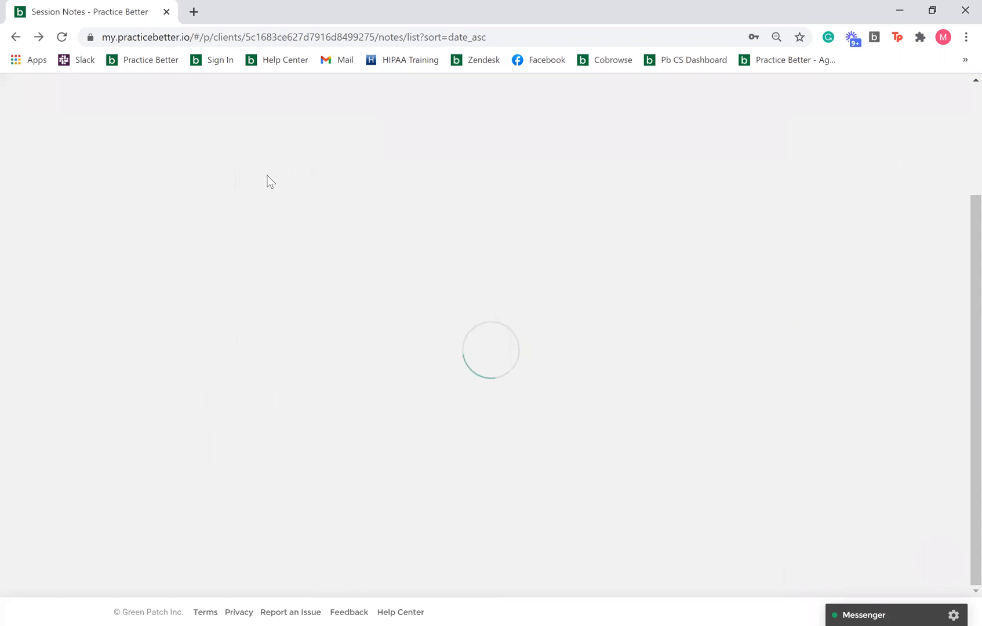
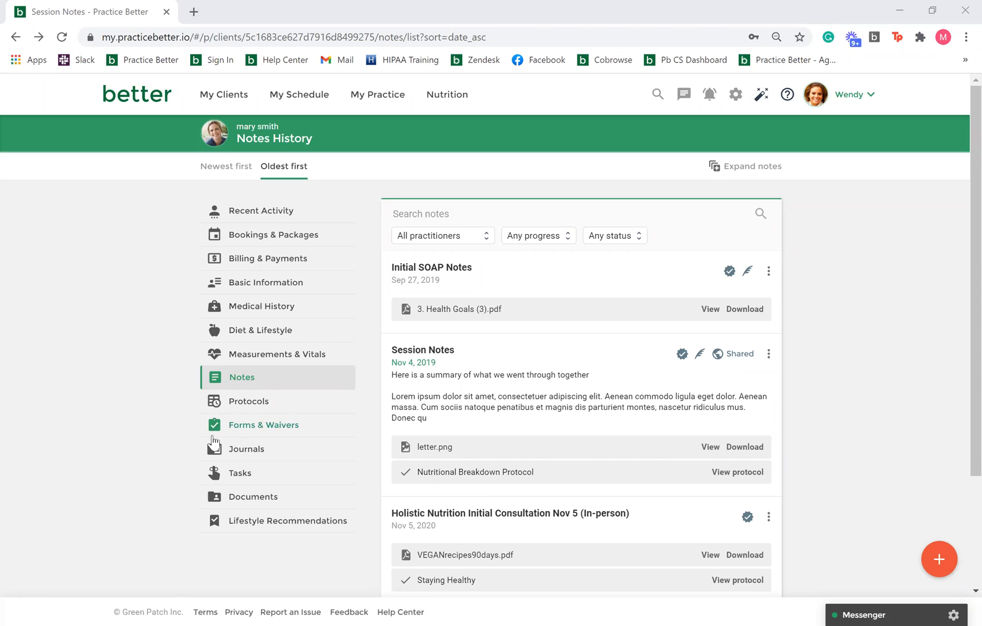
Open the client's Forms & Waivers and start creating notes from the Intake Questionnaire completed Jul 28 @ 12:17 PM.
{"action": "left_click", "coordinate": [269, 427]}
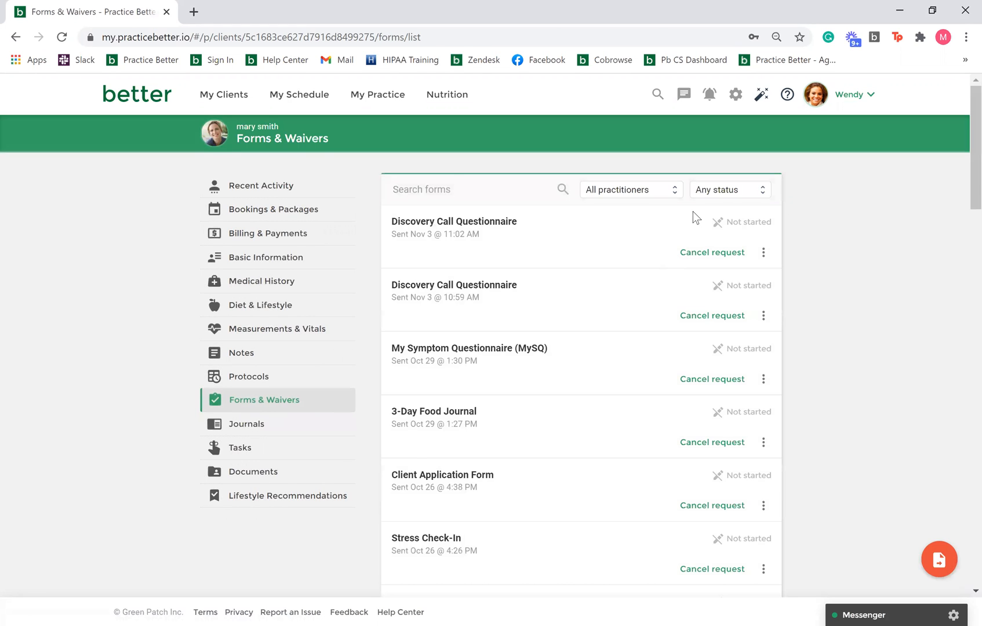
{"action": "scroll", "coordinate": [669, 324], "scroll_direction": "down", "scroll_amount": 7}
{"action": "scroll", "coordinate": [658, 339], "scroll_direction": "down", "scroll_amount": 3}
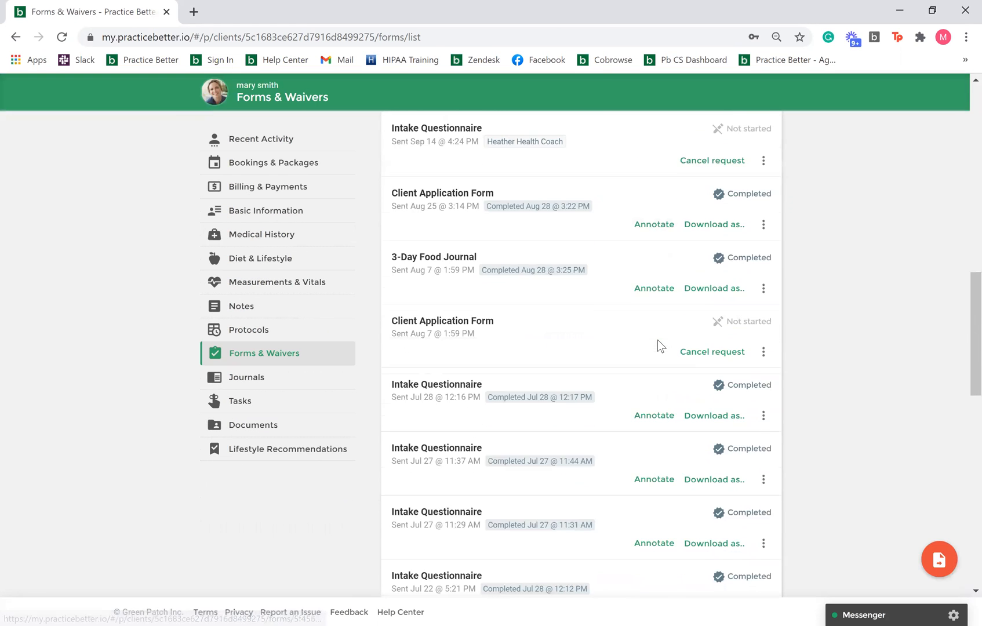
{"action": "scroll", "coordinate": [658, 347], "scroll_direction": "down", "scroll_amount": 2}
{"action": "left_click", "coordinate": [765, 282]}
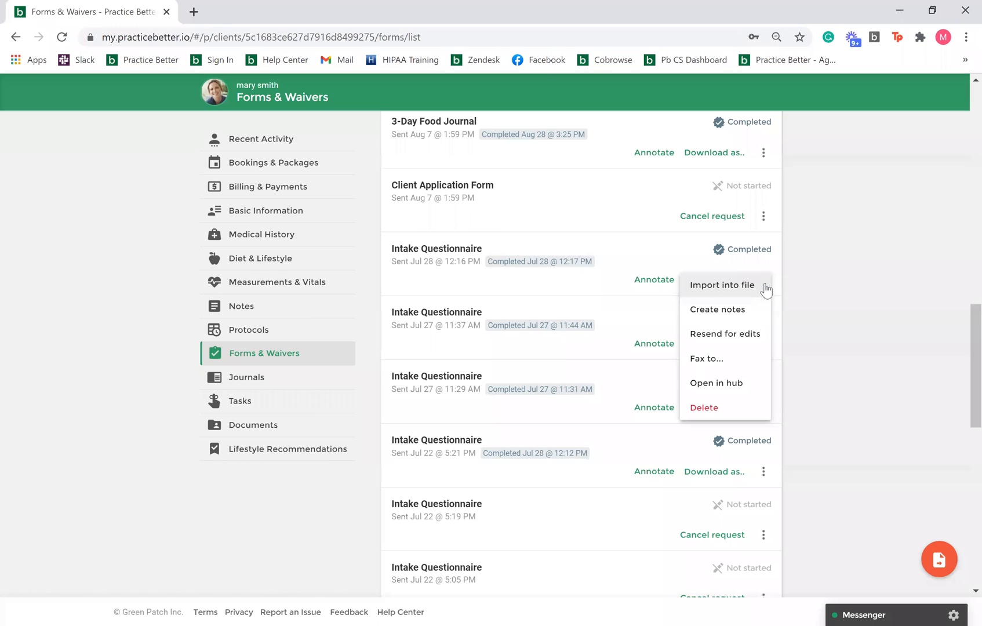
{"action": "left_click", "coordinate": [757, 312]}
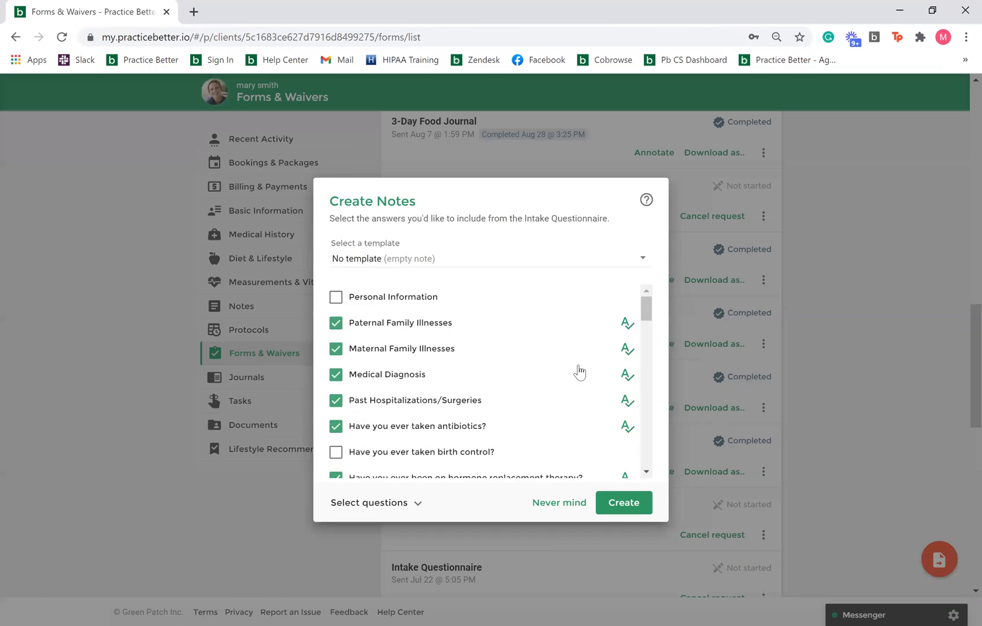
Review the selectable questionnaire answers and create the note with the preselected answers and no template.
{"action": "scroll", "coordinate": [569, 383], "scroll_direction": "down", "scroll_amount": 8}
{"action": "scroll", "coordinate": [568, 384], "scroll_direction": "down", "scroll_amount": 10}
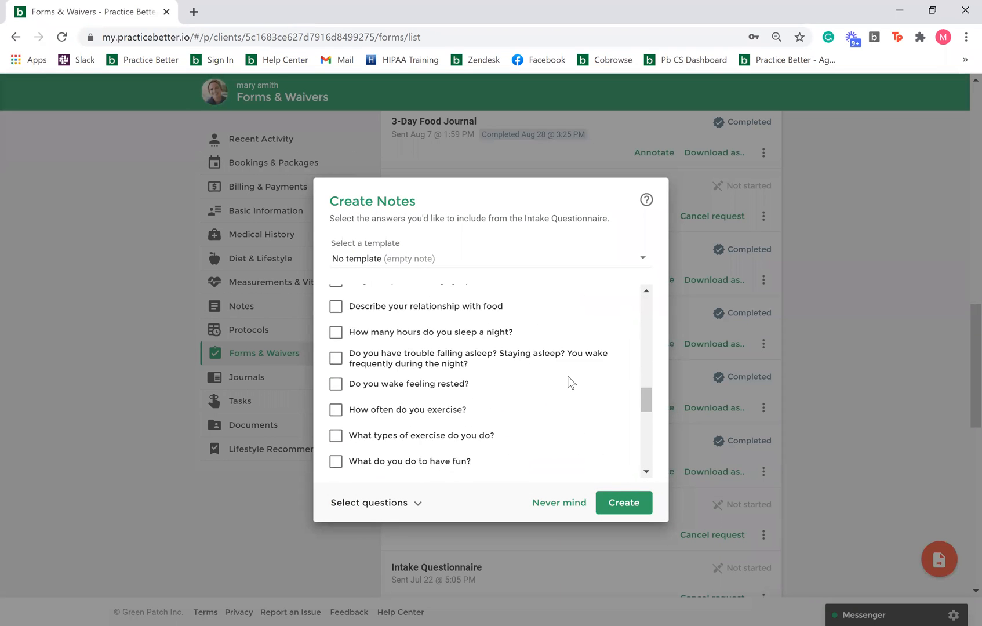
{"action": "scroll", "coordinate": [571, 383], "scroll_direction": "up", "scroll_amount": 10}
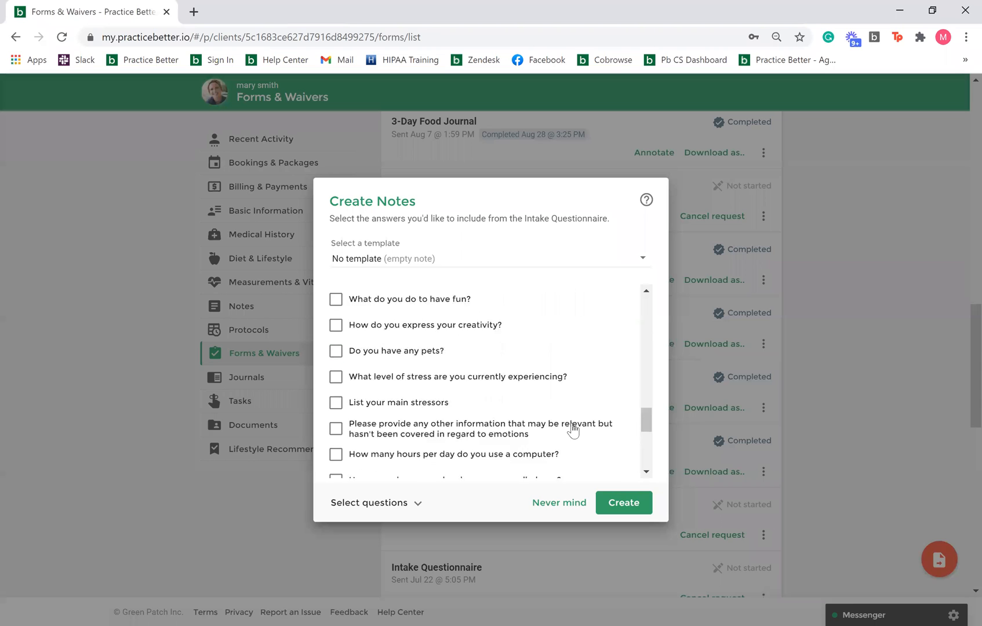
{"action": "scroll", "coordinate": [477, 402], "scroll_direction": "up", "scroll_amount": 5}
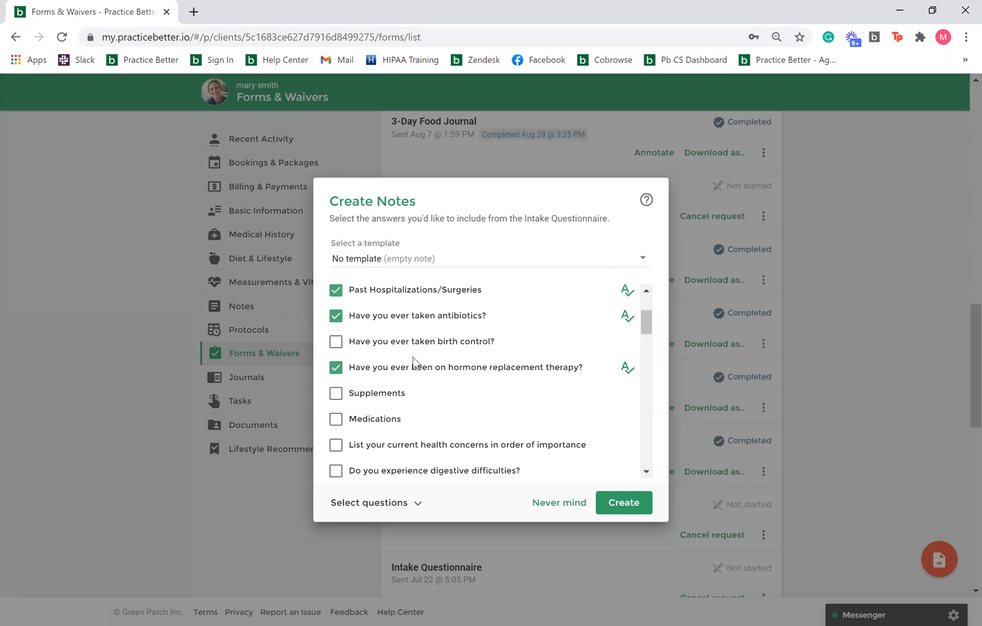
{"action": "left_click", "coordinate": [638, 510]}
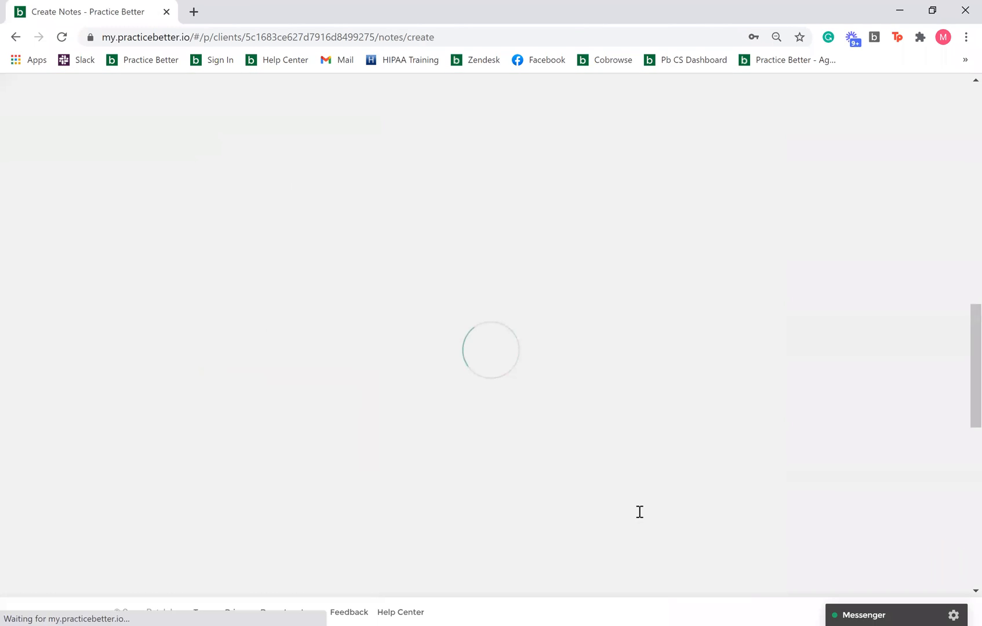
Examine the questionnaire answers placed in the new note, along with its title, summary, date and sharing fields.
{"action": "scroll", "coordinate": [640, 512], "scroll_direction": "down", "scroll_amount": 5}
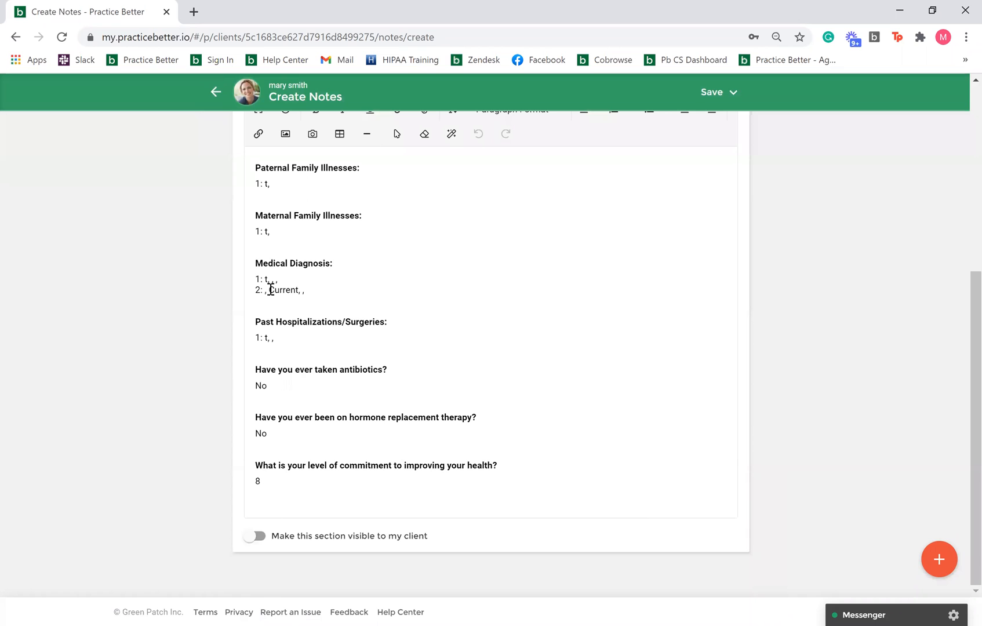
{"action": "scroll", "coordinate": [379, 467], "scroll_direction": "up", "scroll_amount": 2}
{"action": "scroll", "coordinate": [562, 469], "scroll_direction": "down", "scroll_amount": 2}
{"action": "scroll", "coordinate": [561, 469], "scroll_direction": "up", "scroll_amount": 5}
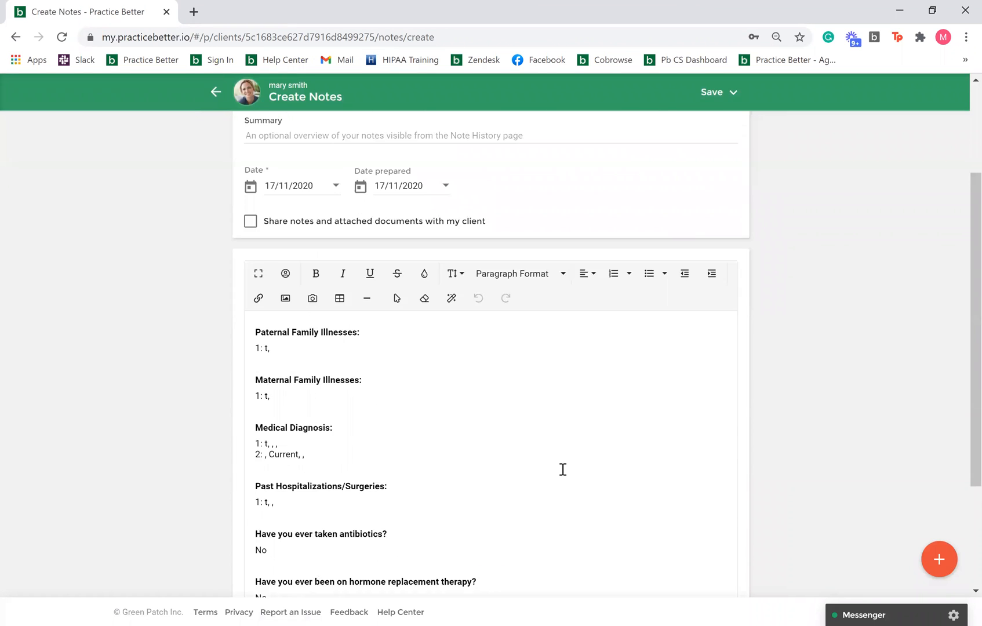
{"action": "scroll", "coordinate": [562, 469], "scroll_direction": "down", "scroll_amount": 2}
{"action": "scroll", "coordinate": [546, 461], "scroll_direction": "up", "scroll_amount": 2}
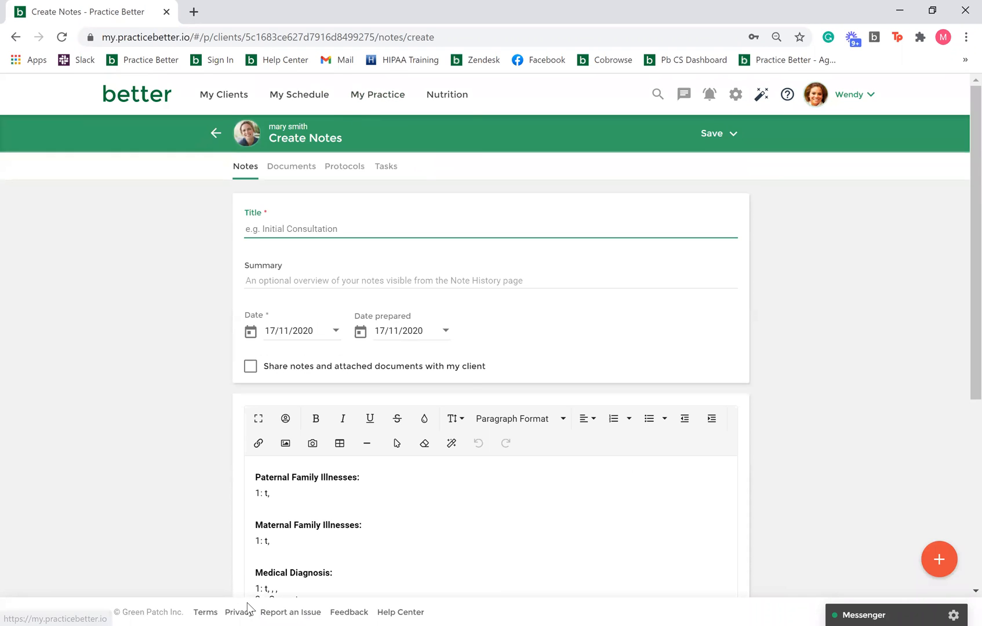
Leave the new note without saving and open the Initial SOAP Notes template for editing.
{"action": "left_click", "coordinate": [369, 108]}
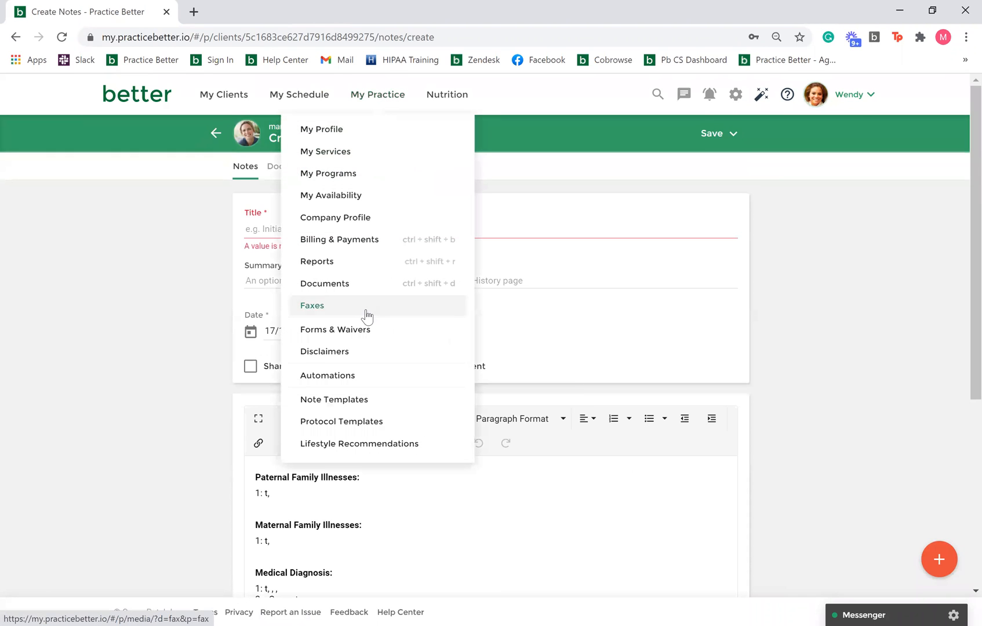
{"action": "left_click", "coordinate": [359, 400]}
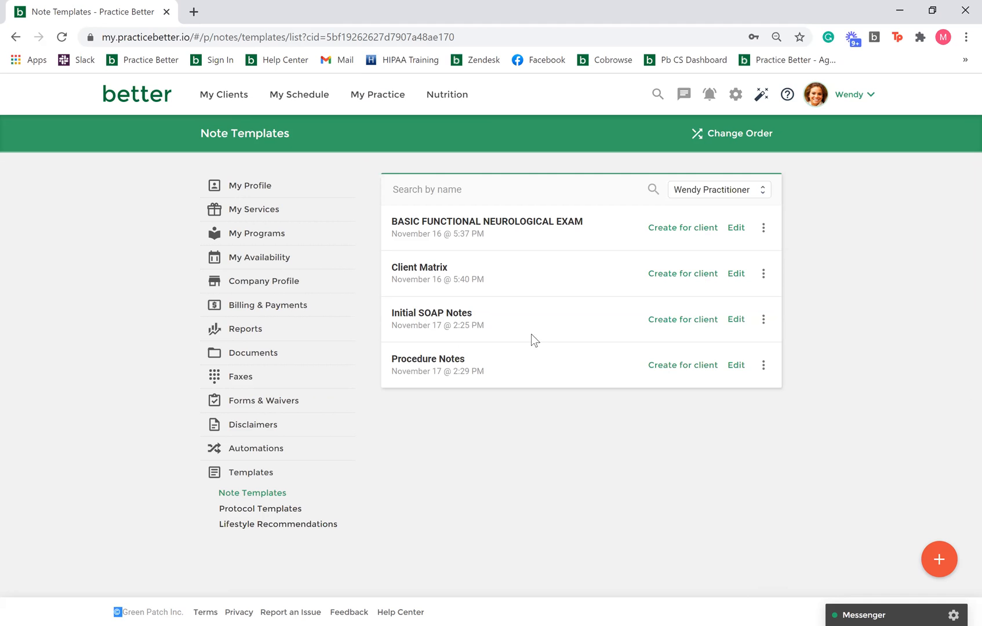
{"action": "left_click", "coordinate": [519, 318]}
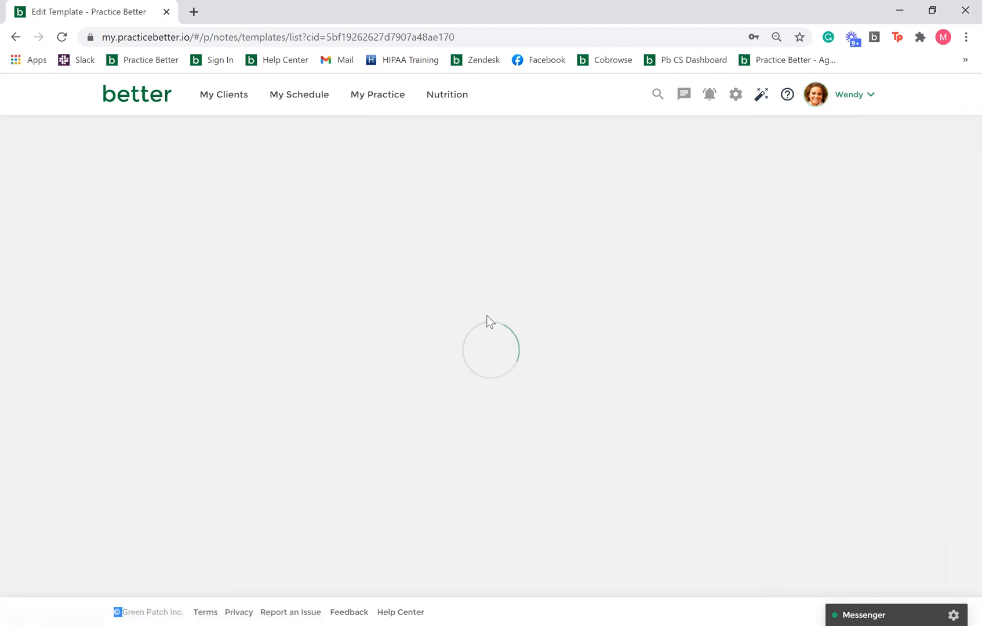
{"action": "scroll", "coordinate": [427, 255], "scroll_direction": "down", "scroll_amount": 2}
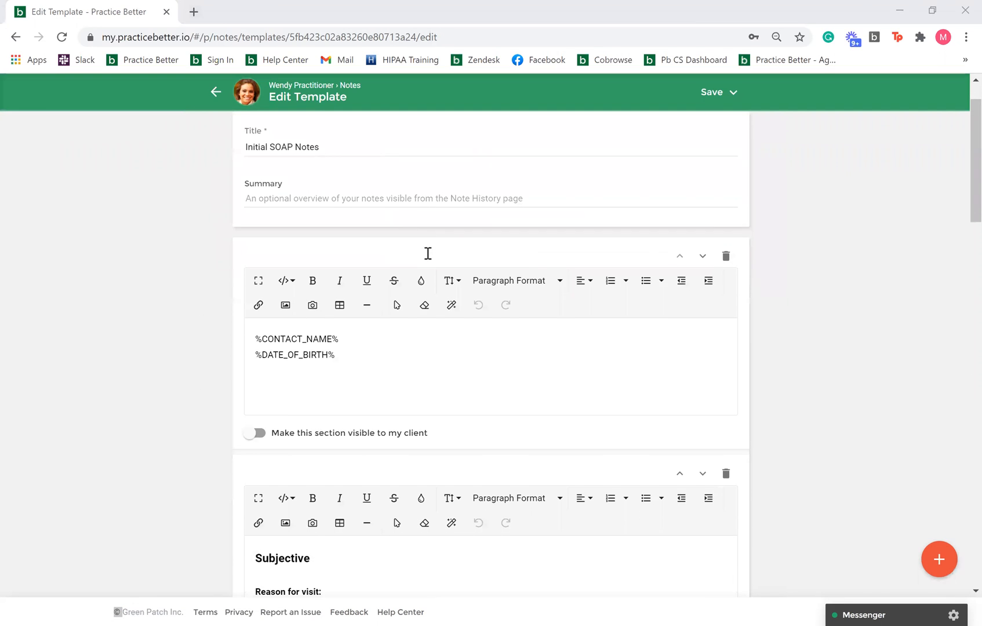
Examine the client data fields that can be inserted into the template's first section, from Client Name to Vital Signs (Current).
{"action": "left_click", "coordinate": [290, 283]}
{"action": "scroll", "coordinate": [350, 373], "scroll_direction": "down", "scroll_amount": 3}
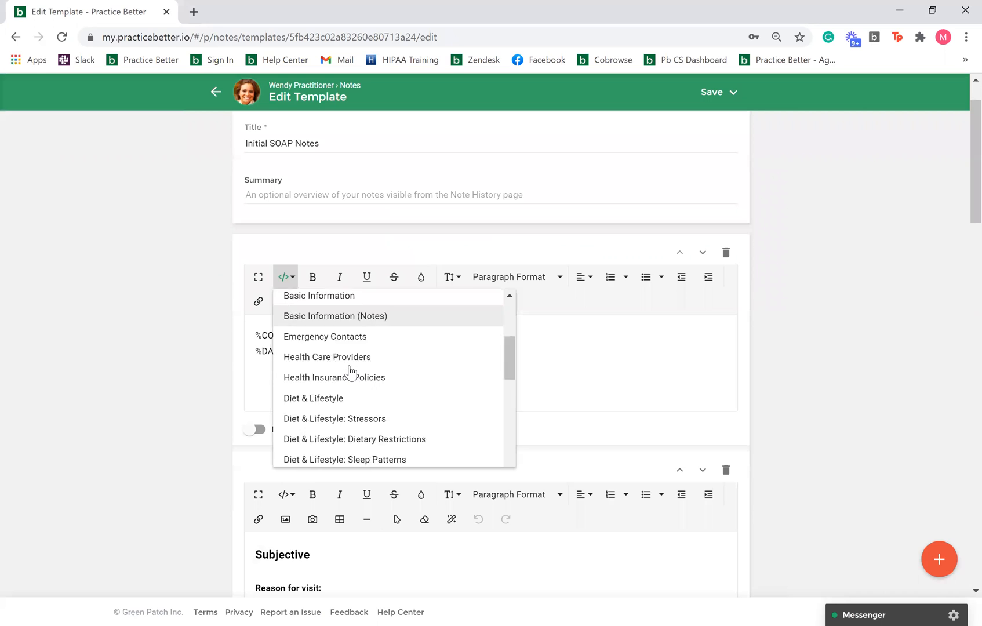
{"action": "scroll", "coordinate": [349, 372], "scroll_direction": "down", "scroll_amount": 6}
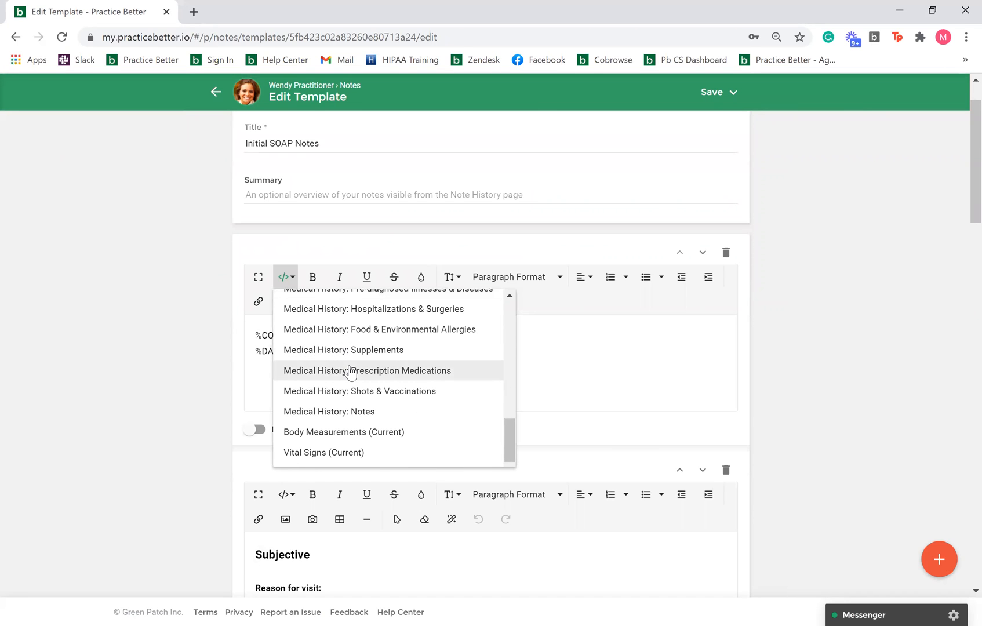
{"action": "scroll", "coordinate": [350, 373], "scroll_direction": "up", "scroll_amount": 10}
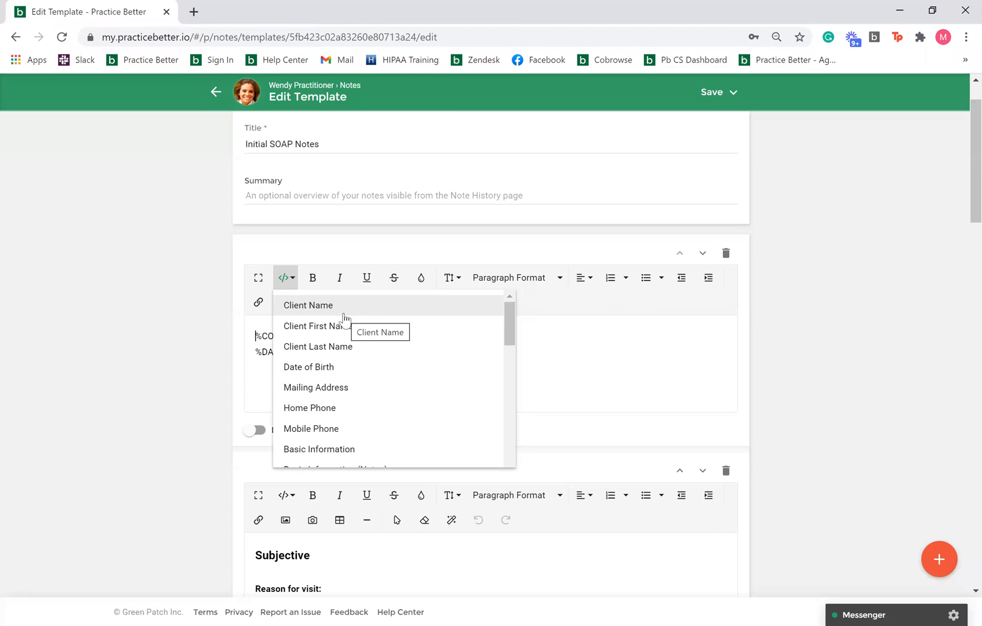
{"action": "scroll", "coordinate": [346, 376], "scroll_direction": "down", "scroll_amount": 3}
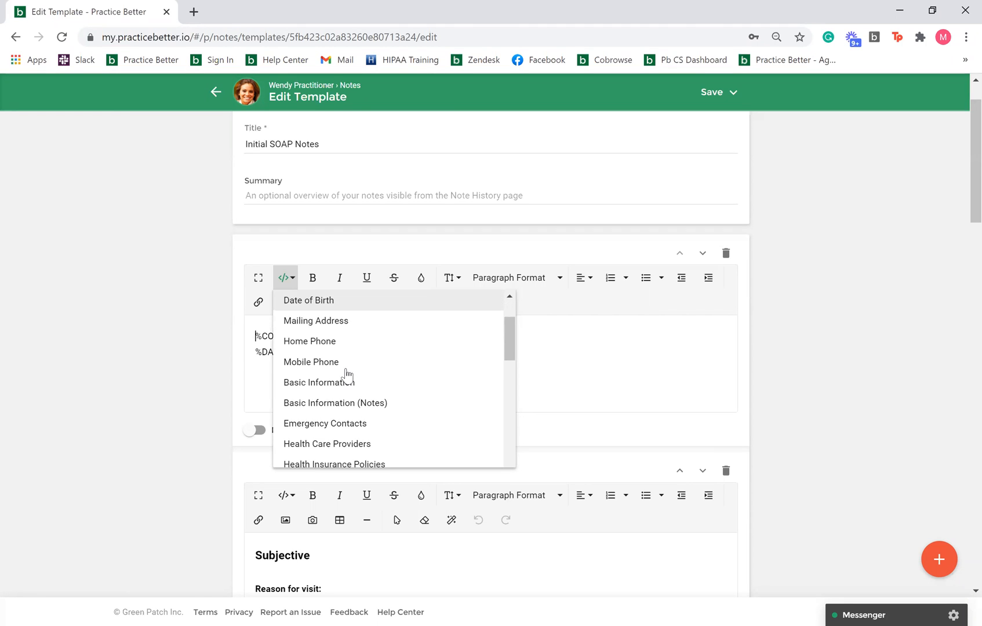
{"action": "scroll", "coordinate": [346, 376], "scroll_direction": "down", "scroll_amount": 5}
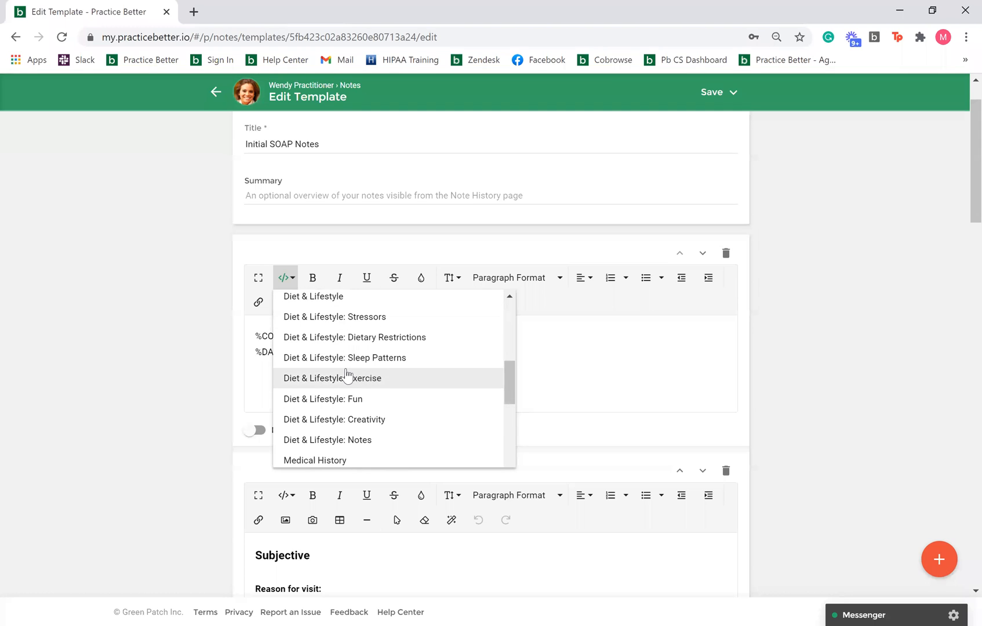
{"action": "scroll", "coordinate": [347, 376], "scroll_direction": "down", "scroll_amount": 4}
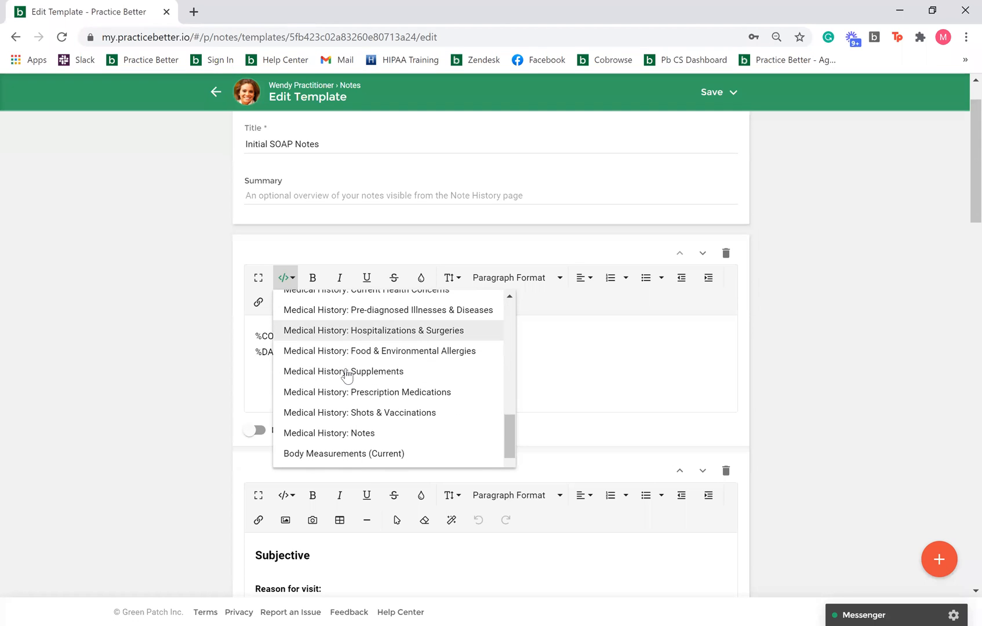
{"action": "scroll", "coordinate": [347, 376], "scroll_direction": "up", "scroll_amount": 4}
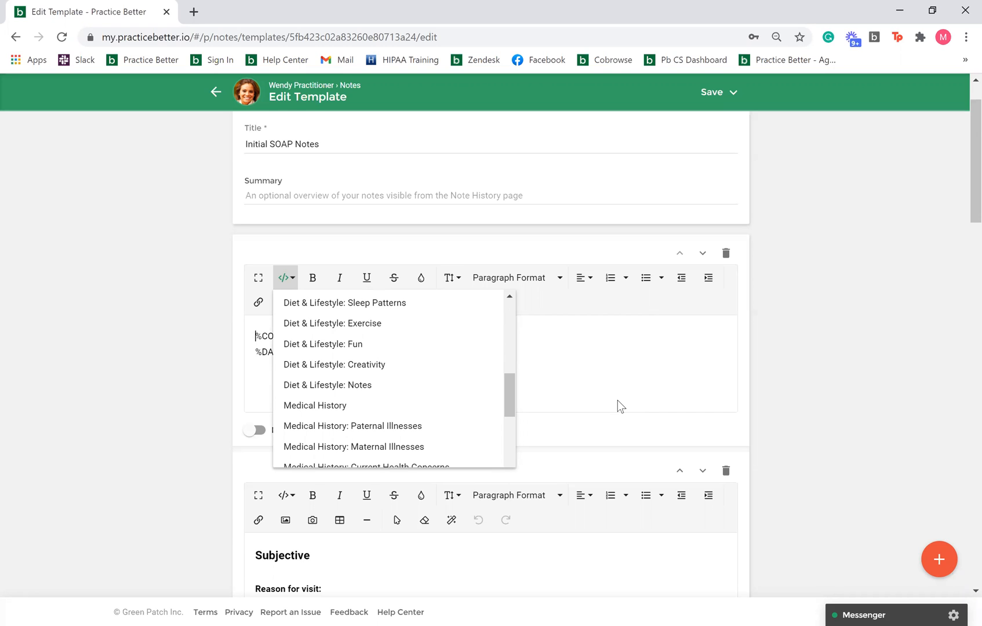
Exit the template without changes and go back to the client's notes history.
{"action": "left_click", "coordinate": [215, 88]}
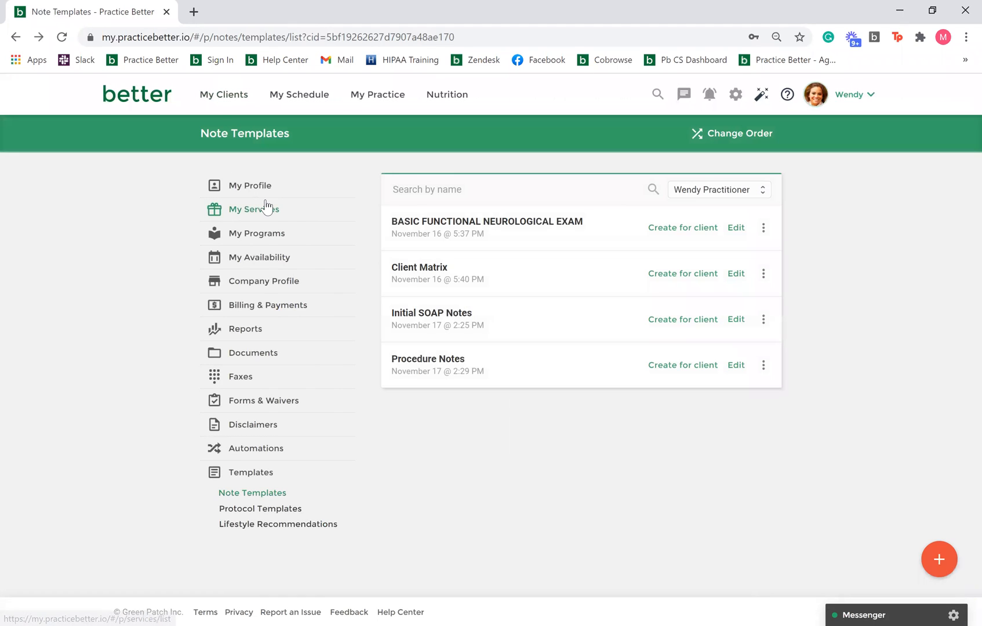
{"action": "left_click", "coordinate": [237, 99]}
{"action": "left_click", "coordinate": [260, 129]}
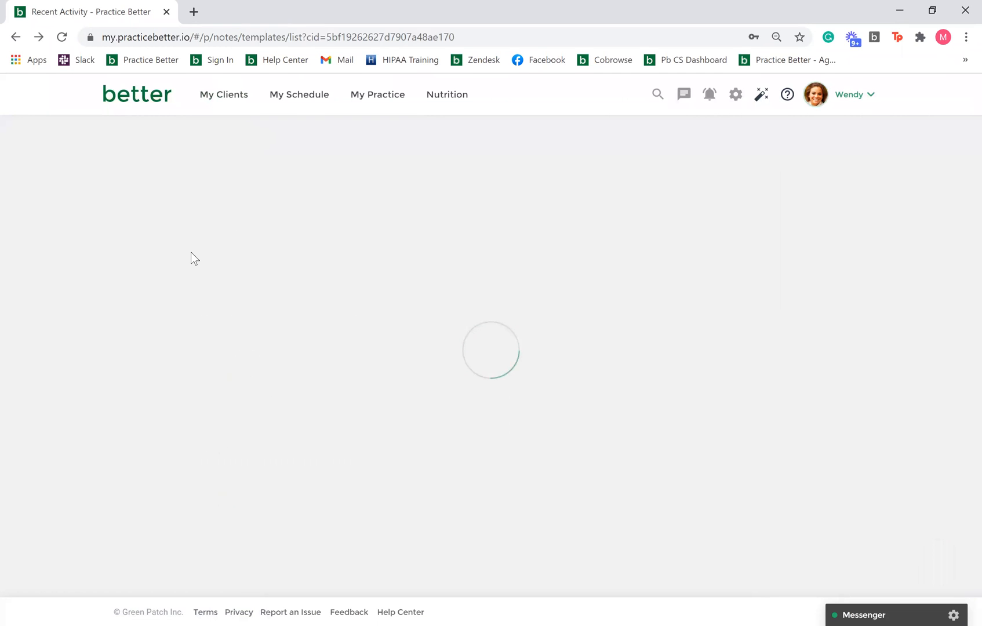
{"action": "scroll", "coordinate": [96, 438], "scroll_direction": "down", "scroll_amount": 1}
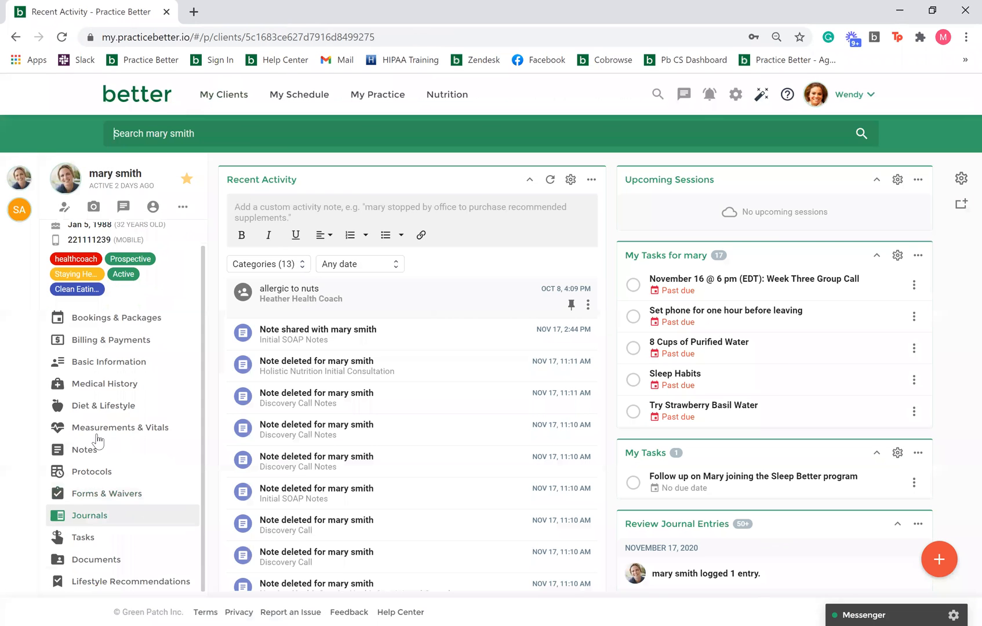
{"action": "left_click", "coordinate": [101, 447]}
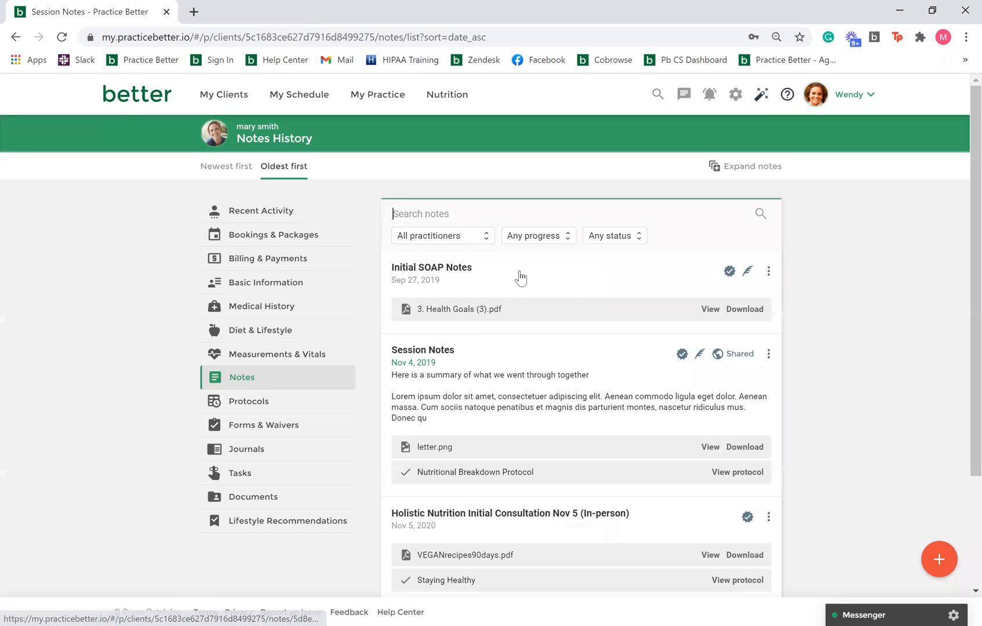
View the Initial SOAP Notes of September 27, 2019 down to the Objective section and return to the notes history.
{"action": "left_click", "coordinate": [519, 272]}
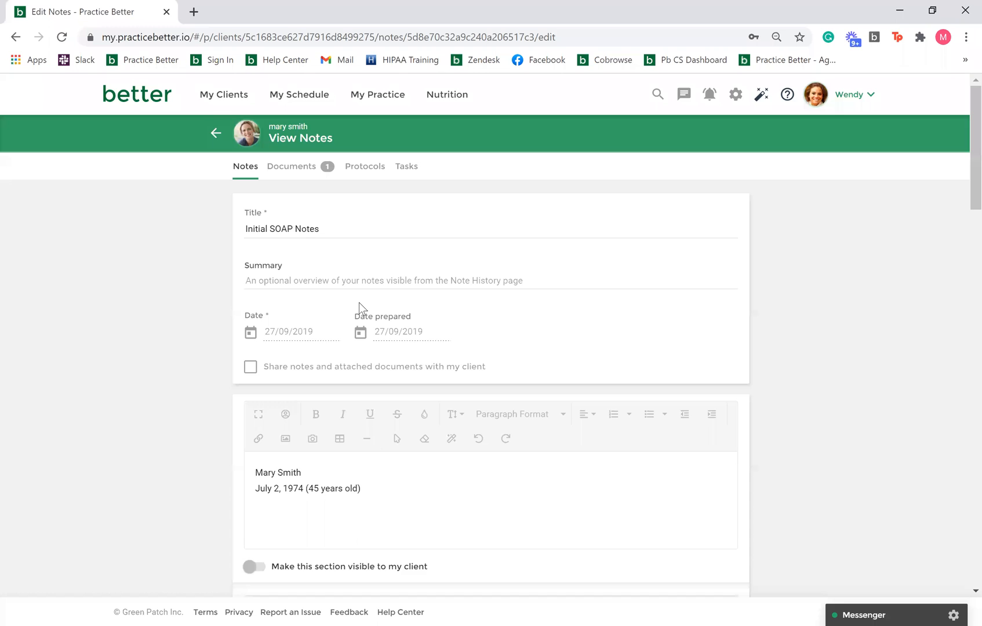
{"action": "scroll", "coordinate": [359, 303], "scroll_direction": "down", "scroll_amount": 12}
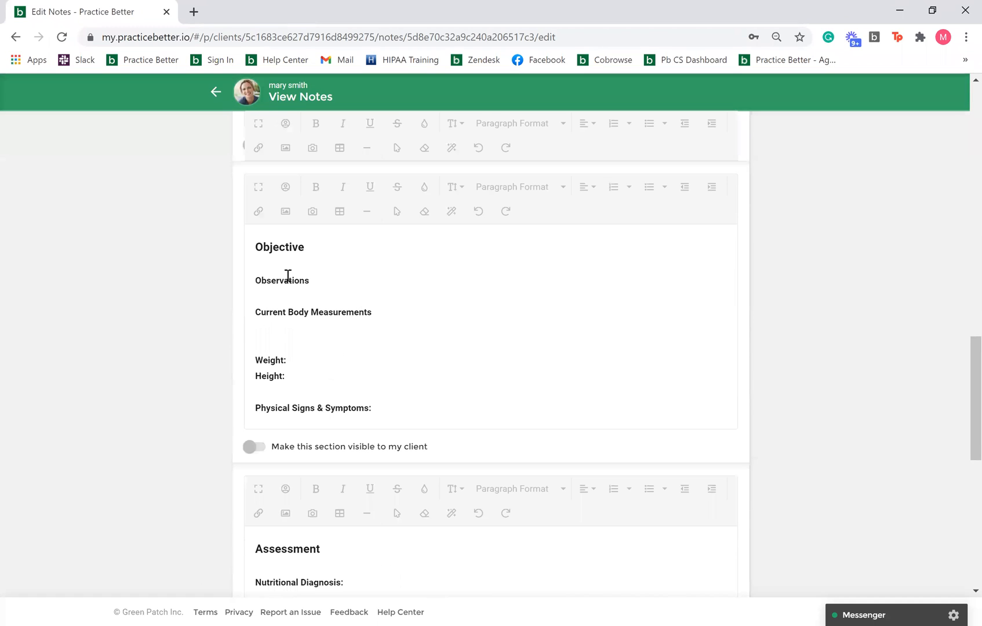
{"action": "triple_click", "coordinate": [379, 247]}
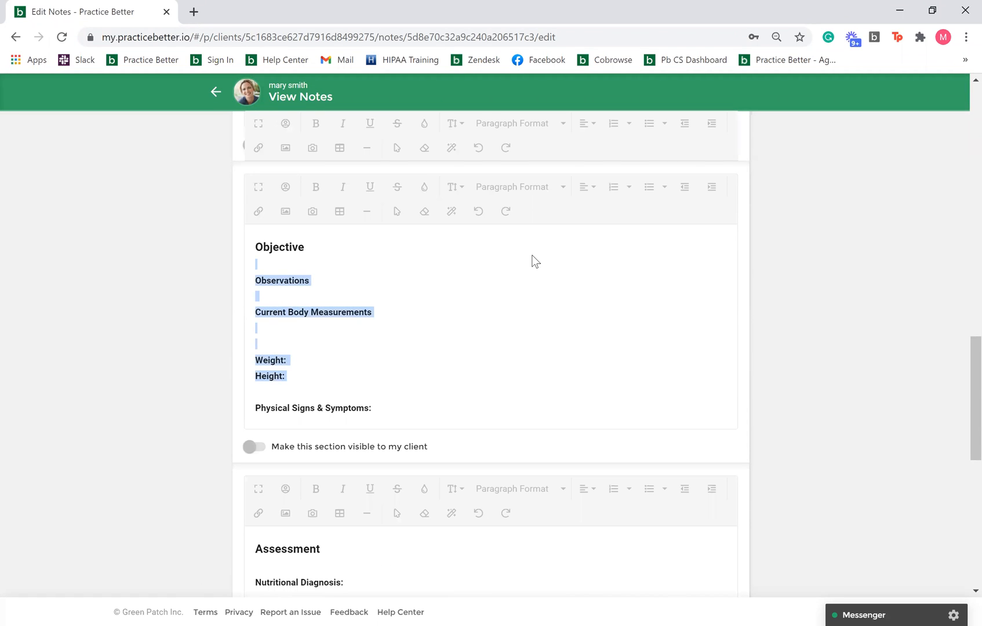
{"action": "left_click", "coordinate": [218, 95]}
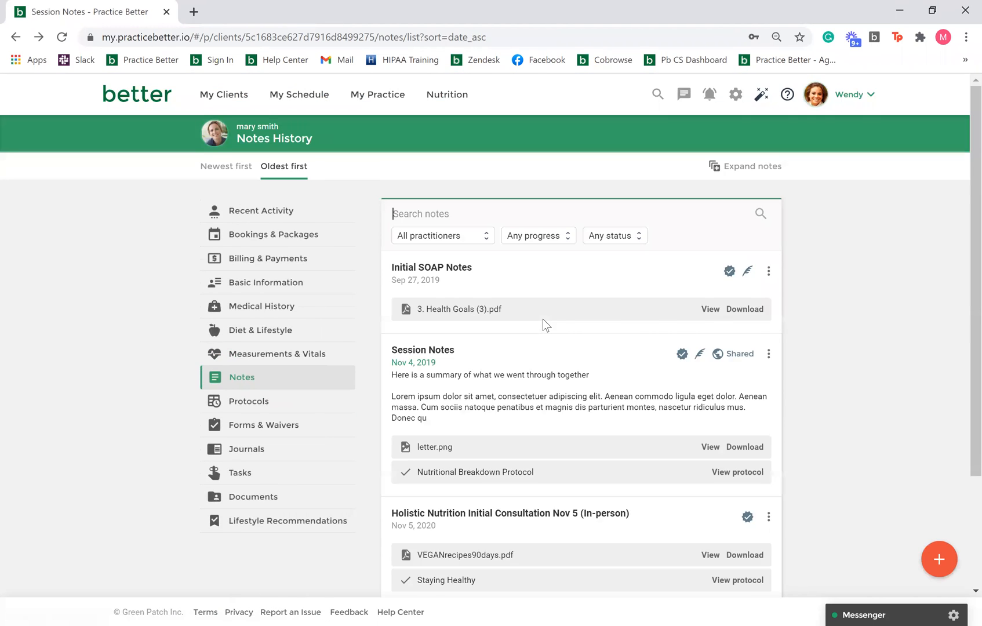
Open the Holistic Nutrition Initial Consultation note of November 5, 2020 and review the patient details in its first section.
{"action": "scroll", "coordinate": [560, 331], "scroll_direction": "down", "scroll_amount": 3}
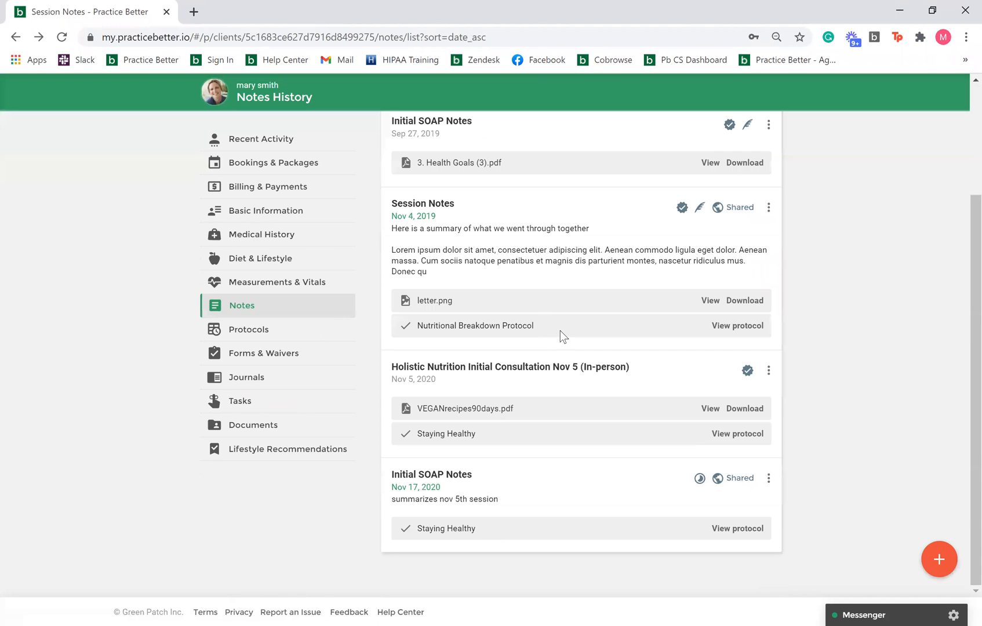
{"action": "left_click", "coordinate": [572, 374]}
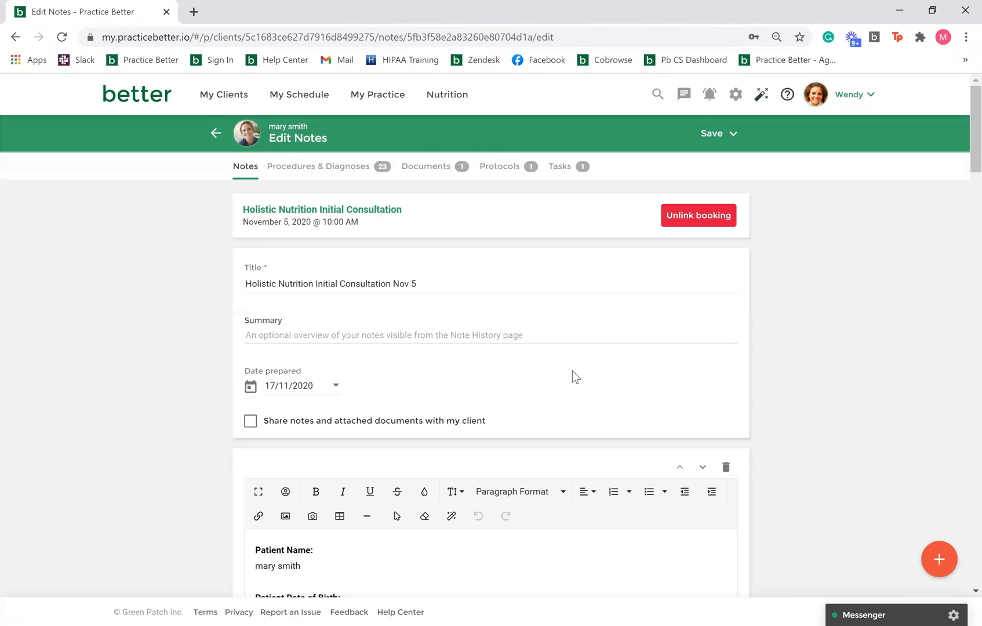
{"action": "scroll", "coordinate": [573, 376], "scroll_direction": "down", "scroll_amount": 2}
{"action": "scroll", "coordinate": [573, 374], "scroll_direction": "down", "scroll_amount": 3}
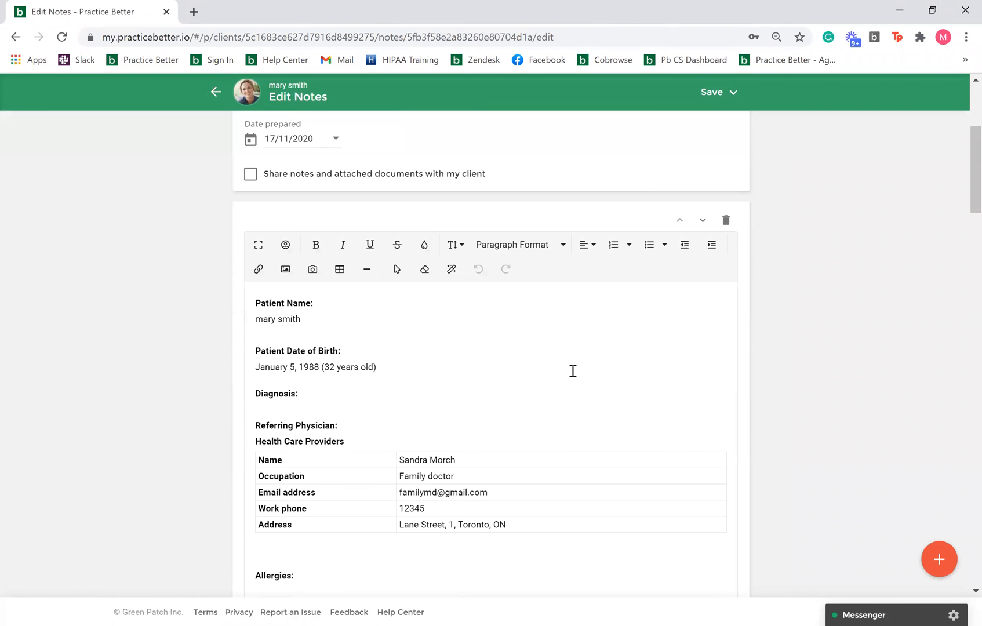
Open the client record from the note editor, look over the blank quick note form and go back to the record's overview.
{"action": "left_click", "coordinate": [285, 246]}
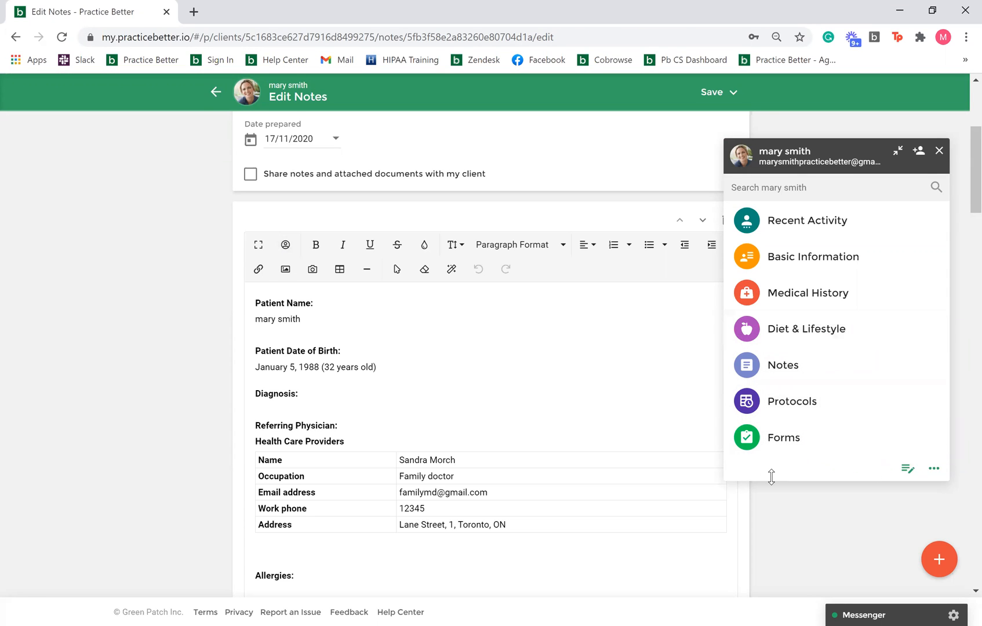
{"action": "left_click", "coordinate": [907, 469]}
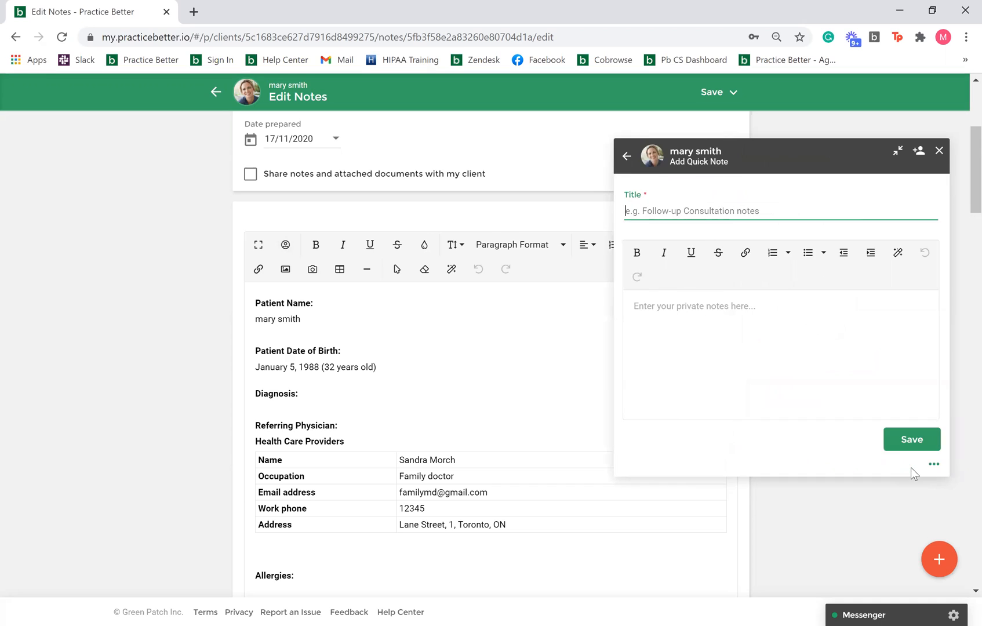
{"action": "left_click", "coordinate": [790, 336]}
{"action": "left_click", "coordinate": [695, 211]}
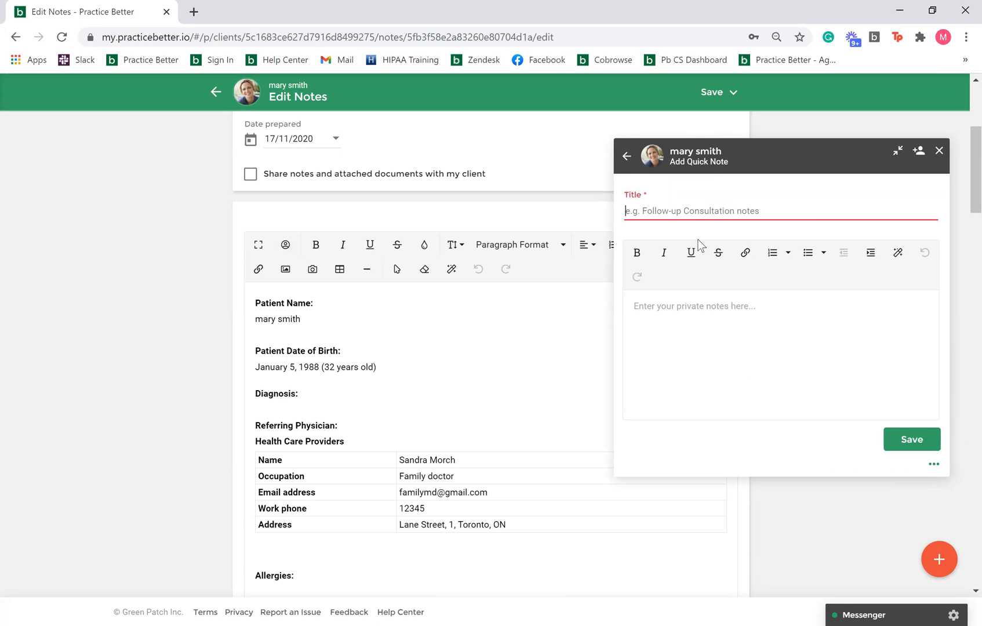
{"action": "scroll", "coordinate": [565, 390], "scroll_direction": "up", "scroll_amount": 1}
{"action": "left_click", "coordinate": [648, 360]}
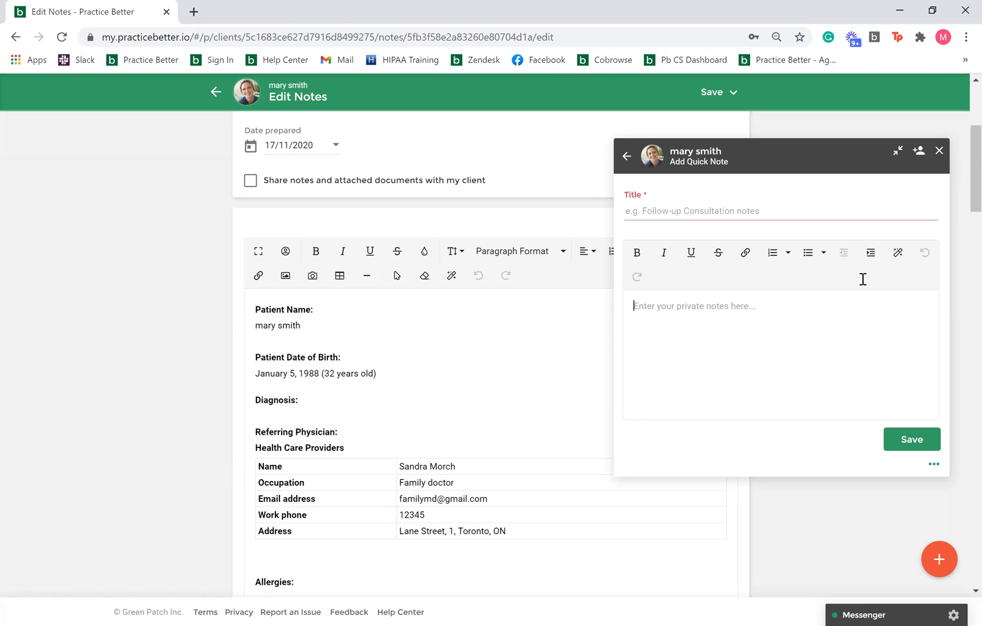
{"action": "left_click", "coordinate": [631, 155]}
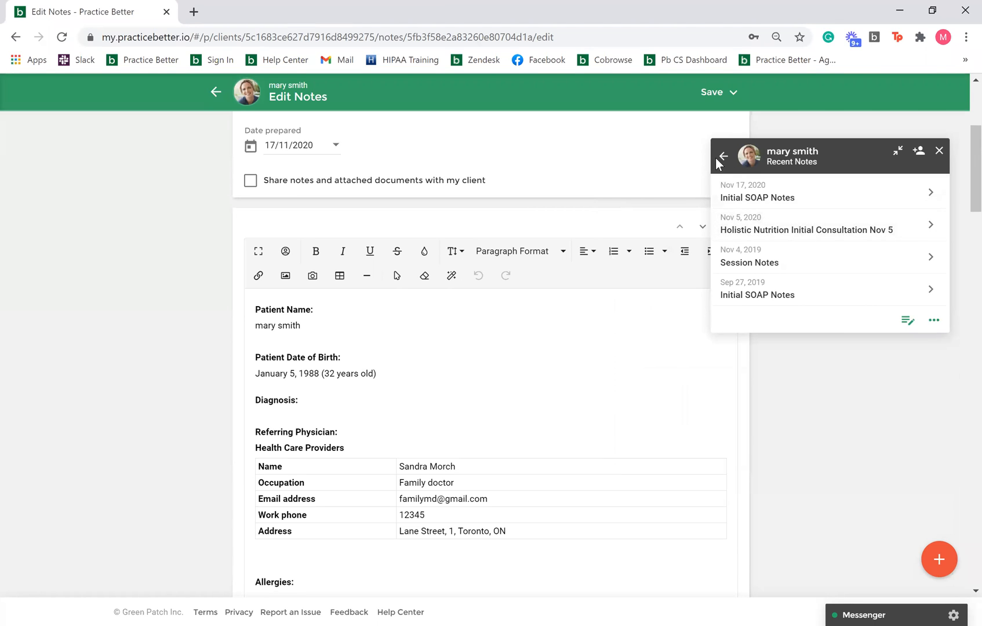
{"action": "left_click", "coordinate": [723, 160]}
Show the client's recent protocols and place a second client record window on the opposite side of the note.
{"action": "scroll", "coordinate": [594, 351], "scroll_direction": "up", "scroll_amount": 5}
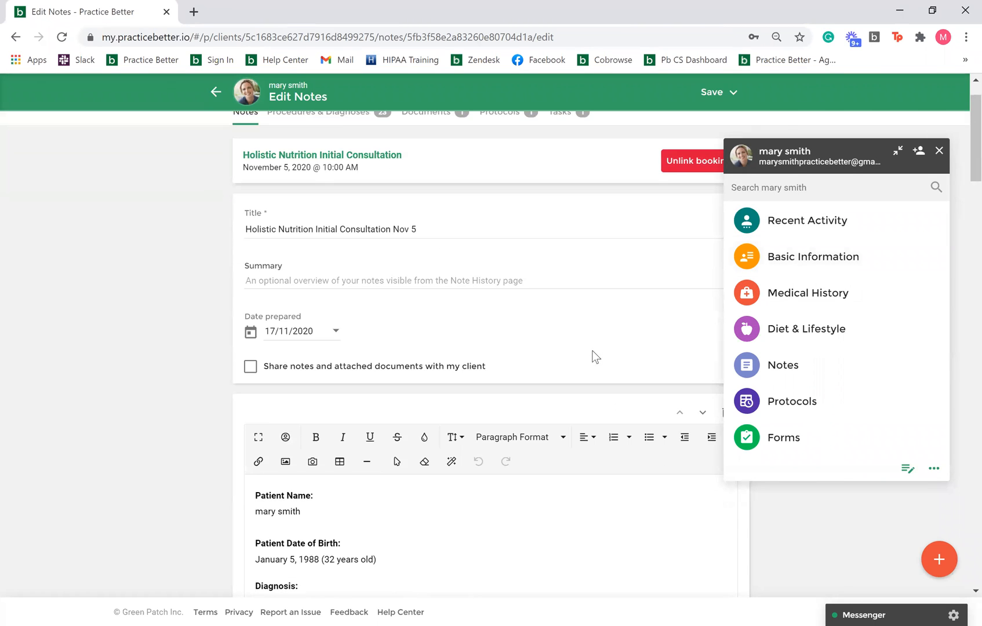
{"action": "scroll", "coordinate": [594, 356], "scroll_direction": "down", "scroll_amount": 4}
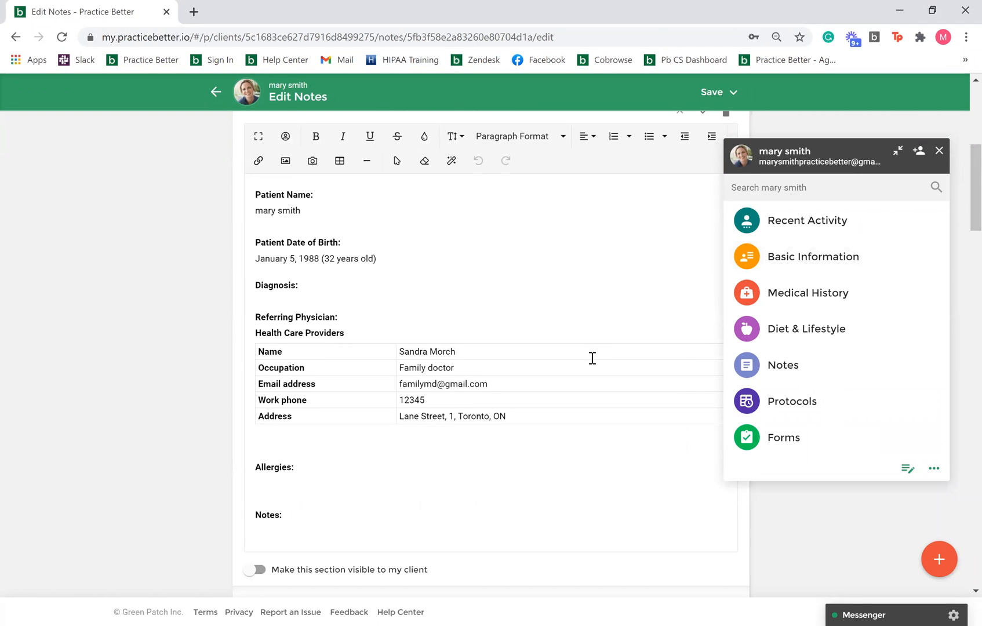
{"action": "scroll", "coordinate": [593, 358], "scroll_direction": "down", "scroll_amount": 2}
{"action": "scroll", "coordinate": [592, 358], "scroll_direction": "up", "scroll_amount": 1}
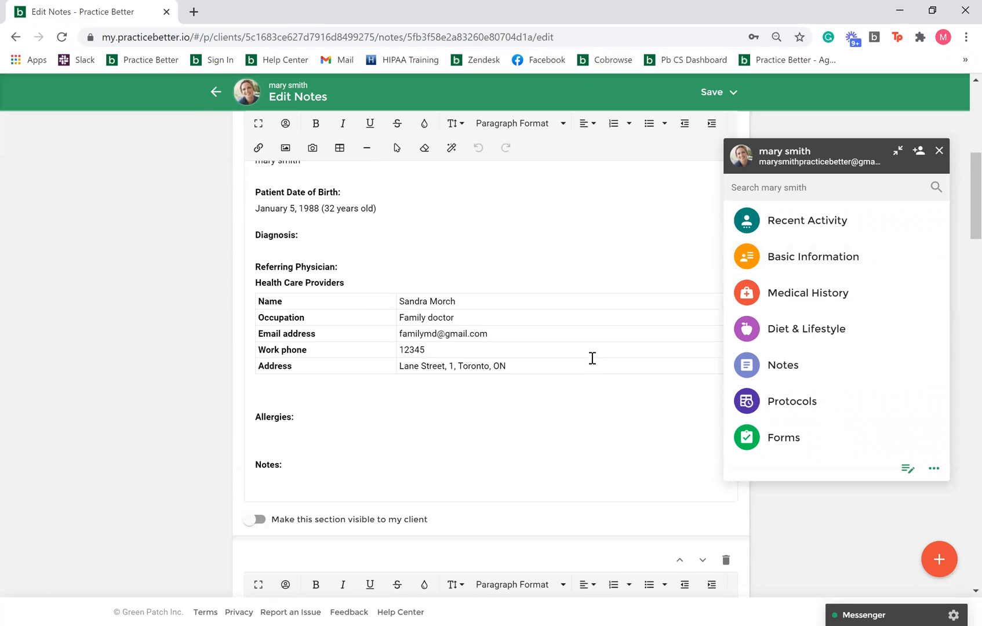
{"action": "left_click", "coordinate": [821, 400]}
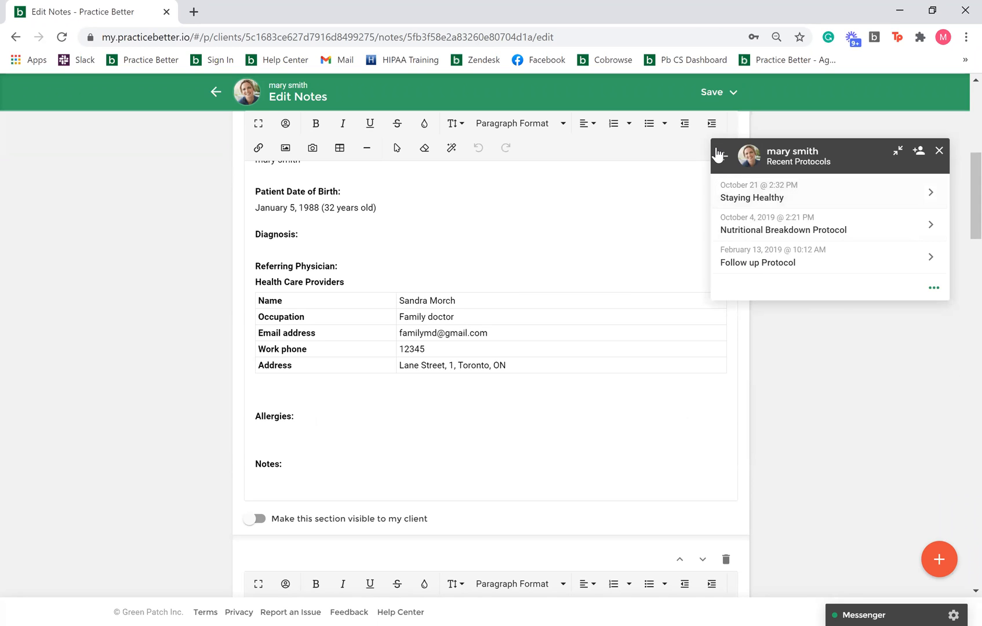
{"action": "left_click", "coordinate": [920, 153]}
{"action": "left_click_drag", "start_coordinate": [825, 161], "coordinate": [137, 133]}
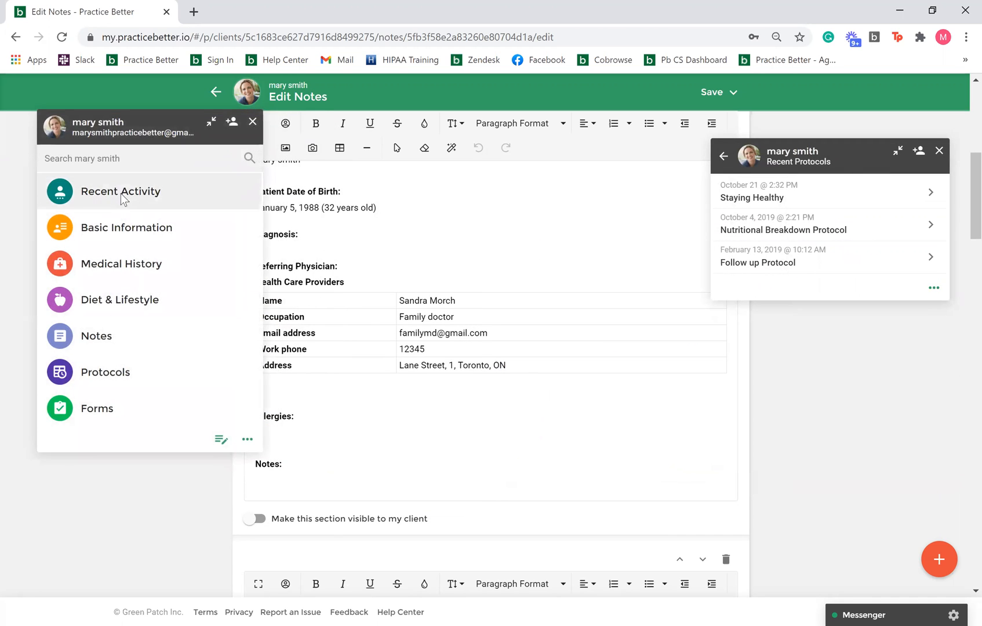
Browse the client's recent activity in the second record window and return to its overview.
{"action": "left_click", "coordinate": [121, 194]}
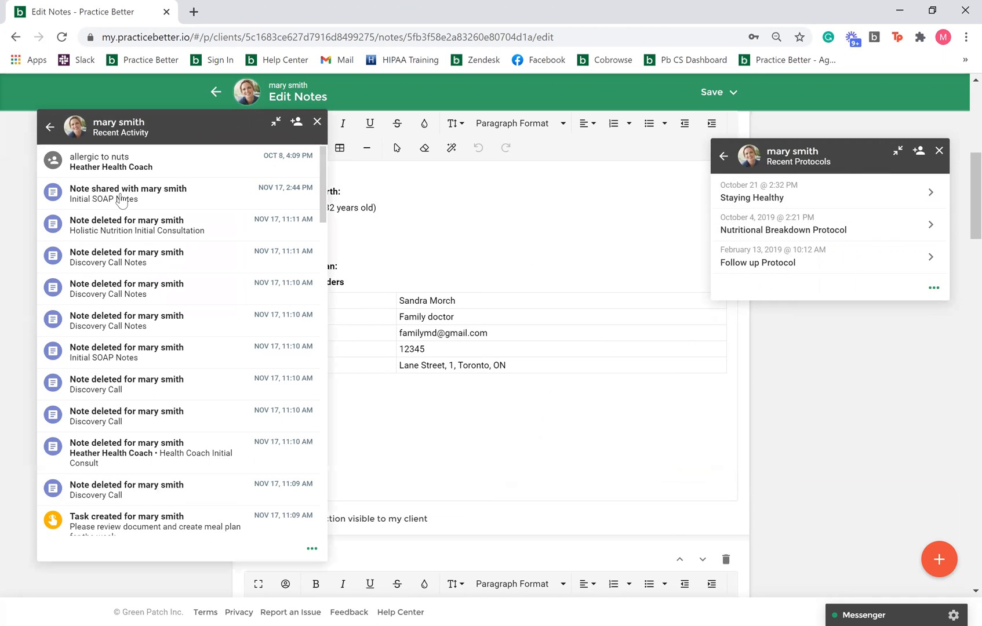
{"action": "scroll", "coordinate": [49, 157], "scroll_direction": "down", "scroll_amount": 5}
{"action": "left_click", "coordinate": [46, 138]}
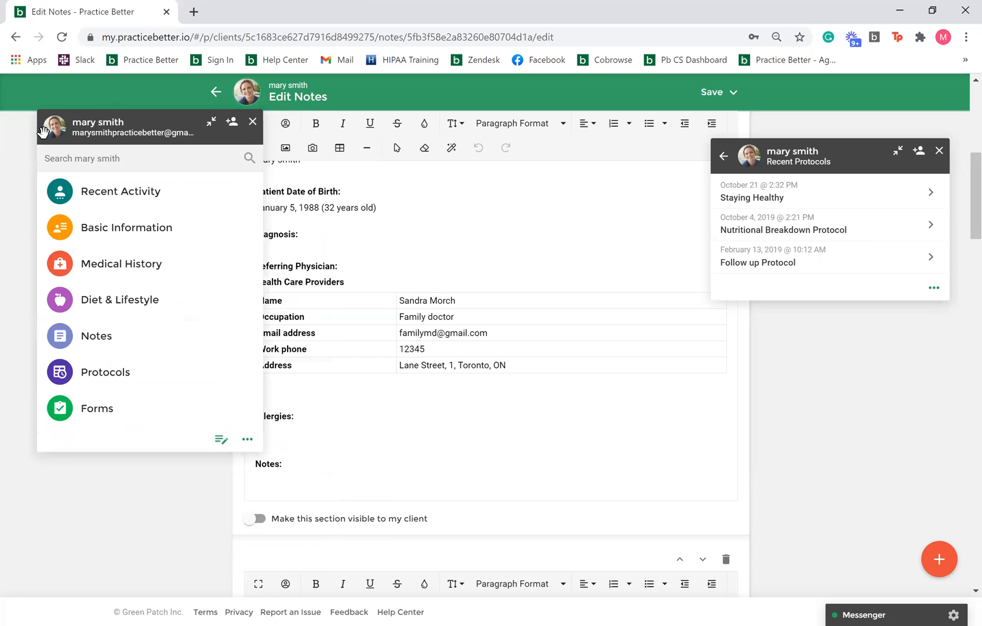
View the Session Notes of November 4, 2019 beside the Nutritional Breakdown Protocol, close the notes window and return to the client overview.
{"action": "left_click", "coordinate": [110, 334]}
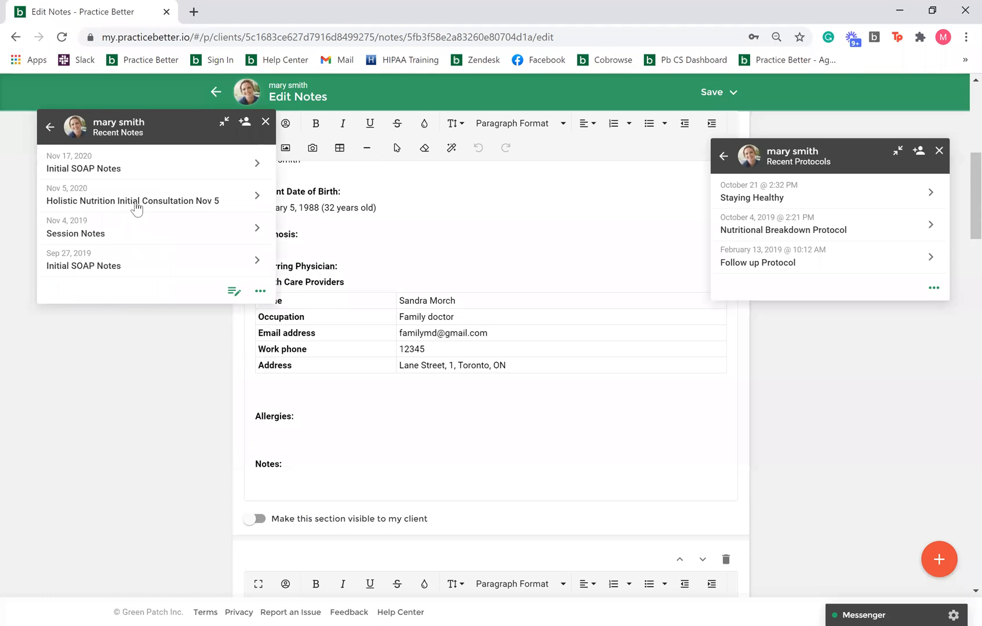
{"action": "left_click", "coordinate": [145, 242]}
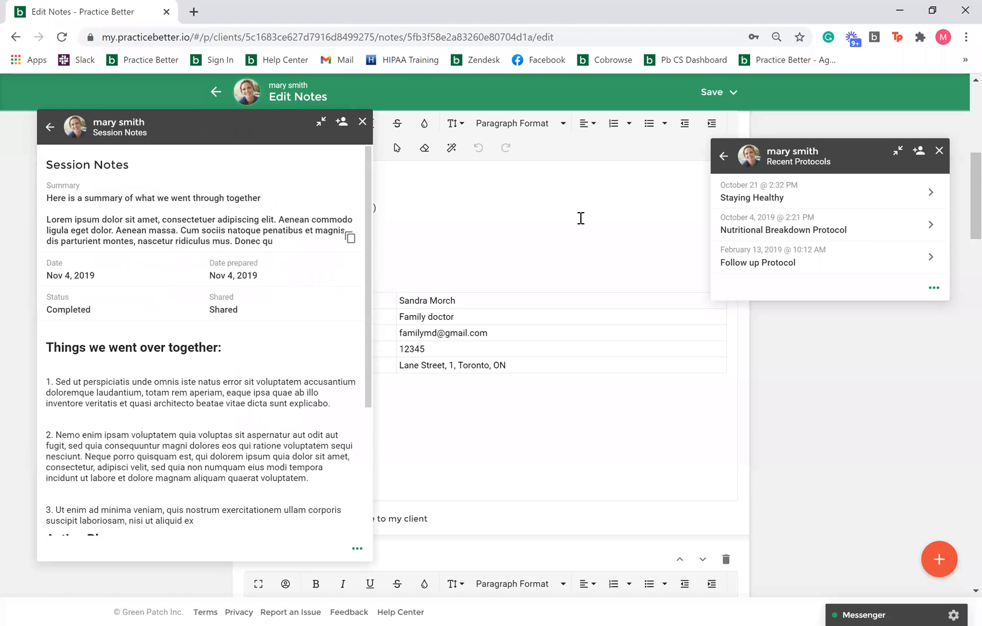
{"action": "left_click", "coordinate": [807, 228]}
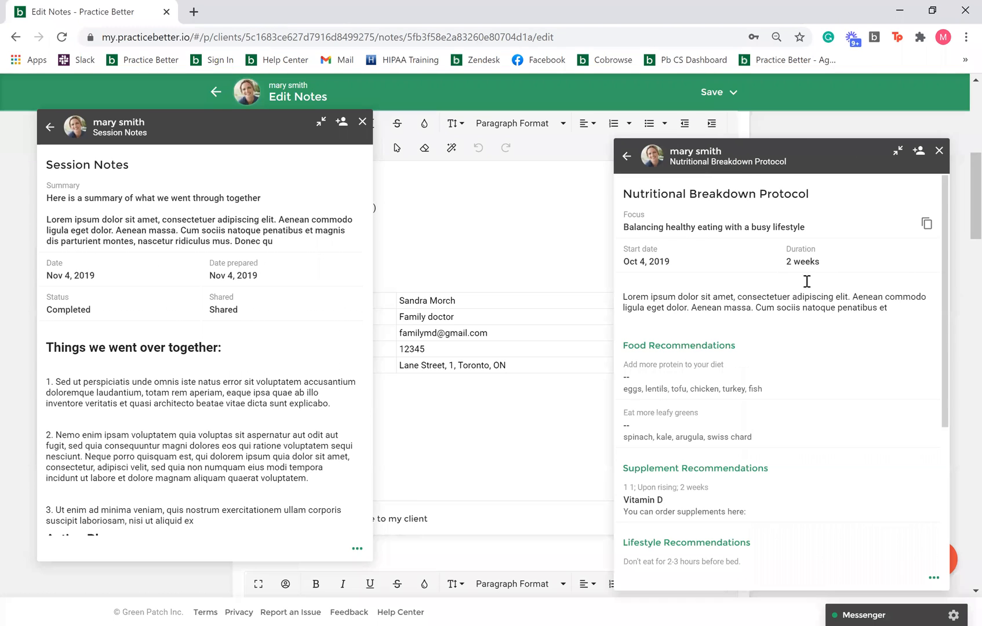
{"action": "scroll", "coordinate": [693, 326], "scroll_direction": "down", "scroll_amount": 3}
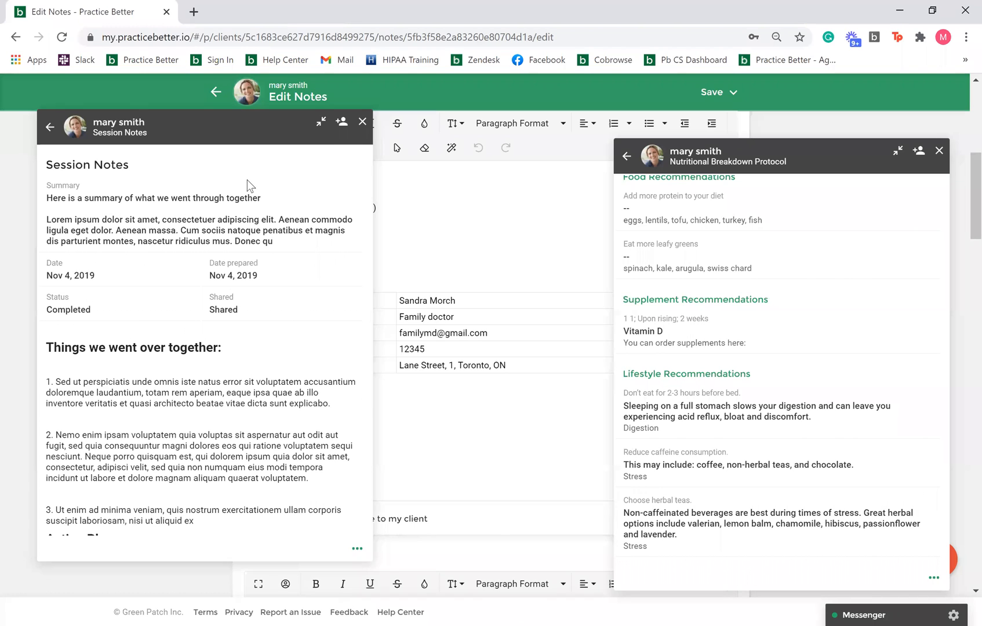
{"action": "left_click", "coordinate": [362, 123]}
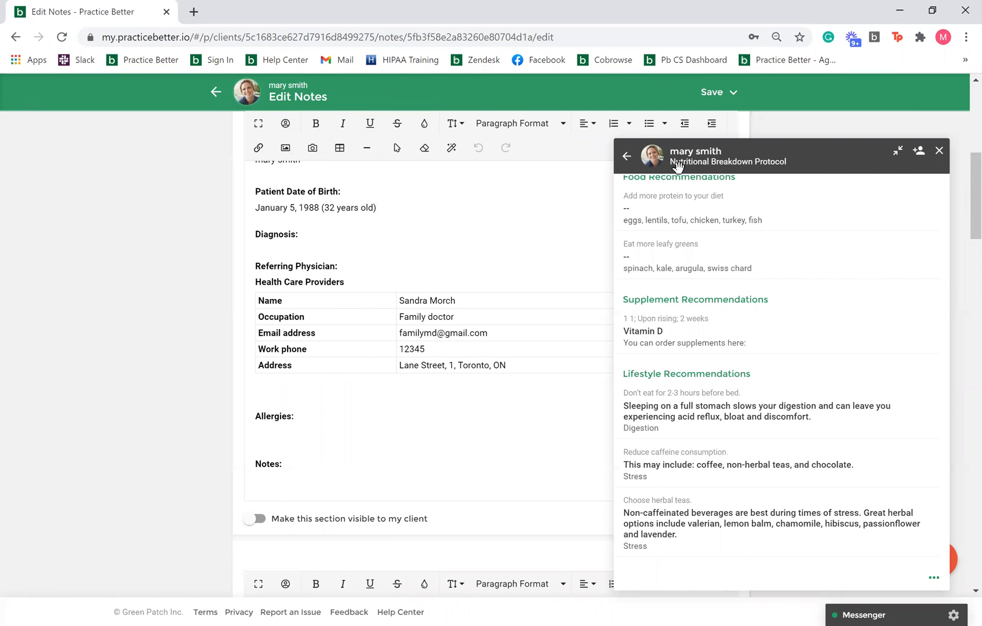
{"action": "left_click", "coordinate": [628, 155]}
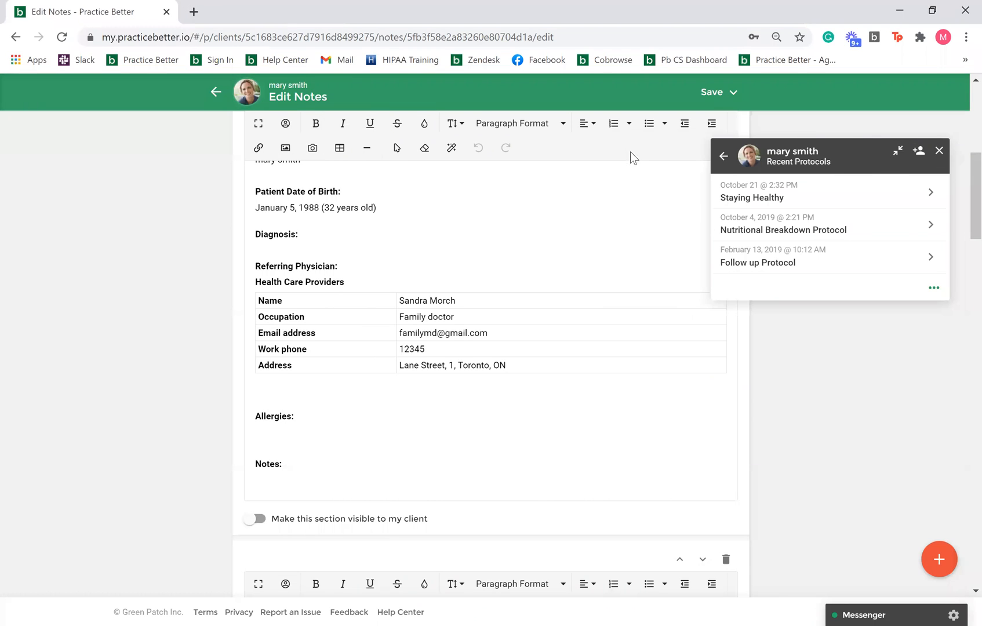
{"action": "left_click", "coordinate": [723, 158]}
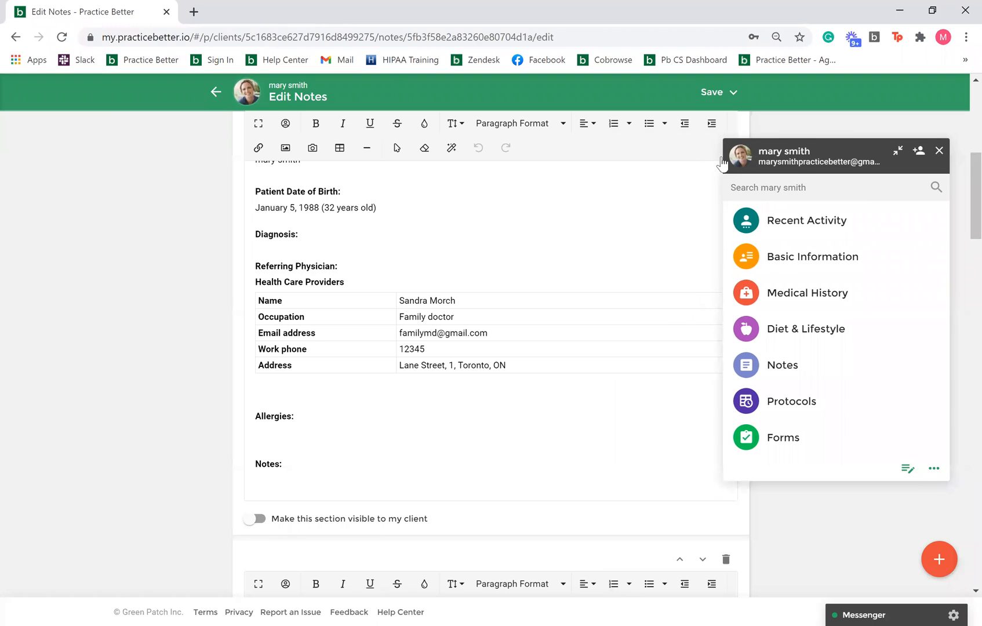
Add a quick note for the client titled "Test" with the text "Test" and save it.
{"action": "left_click", "coordinate": [908, 473]}
{"action": "type", "text": "Test"}
{"action": "left_click", "coordinate": [717, 332]}
{"action": "type", "text": "Test"}
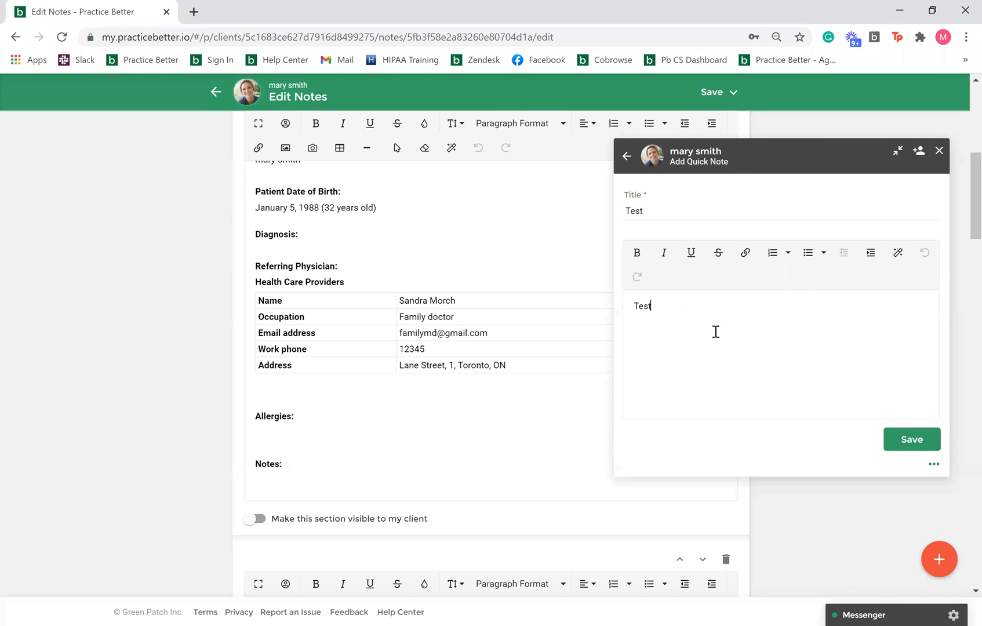
{"action": "left_click", "coordinate": [907, 442]}
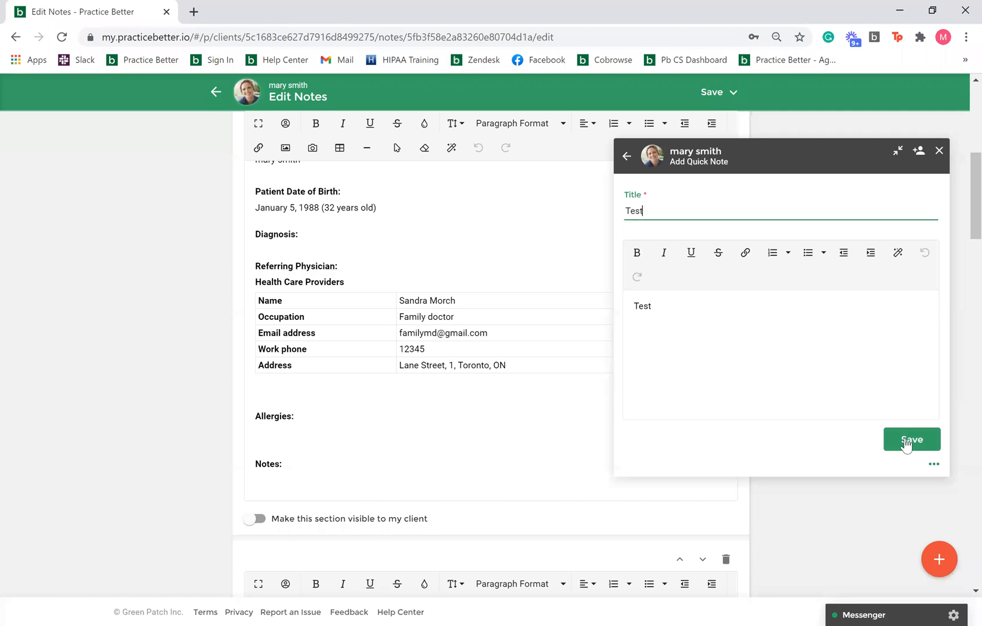
Return to the client's notes history, close the quick note window and open the Test note for editing.
{"action": "left_click", "coordinate": [216, 92]}
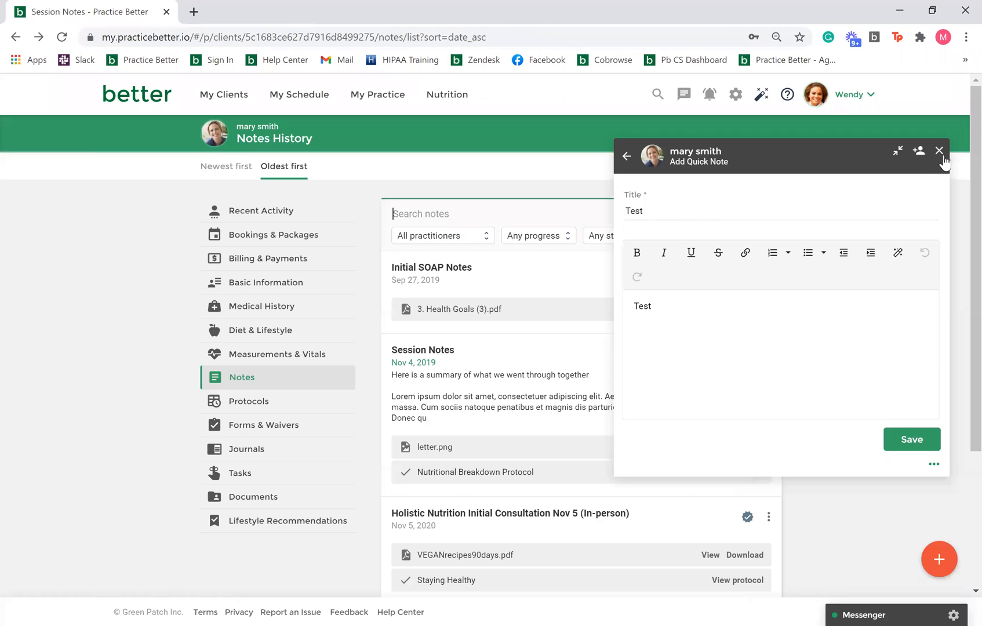
{"action": "left_click", "coordinate": [939, 152]}
{"action": "scroll", "coordinate": [814, 305], "scroll_direction": "down", "scroll_amount": 3}
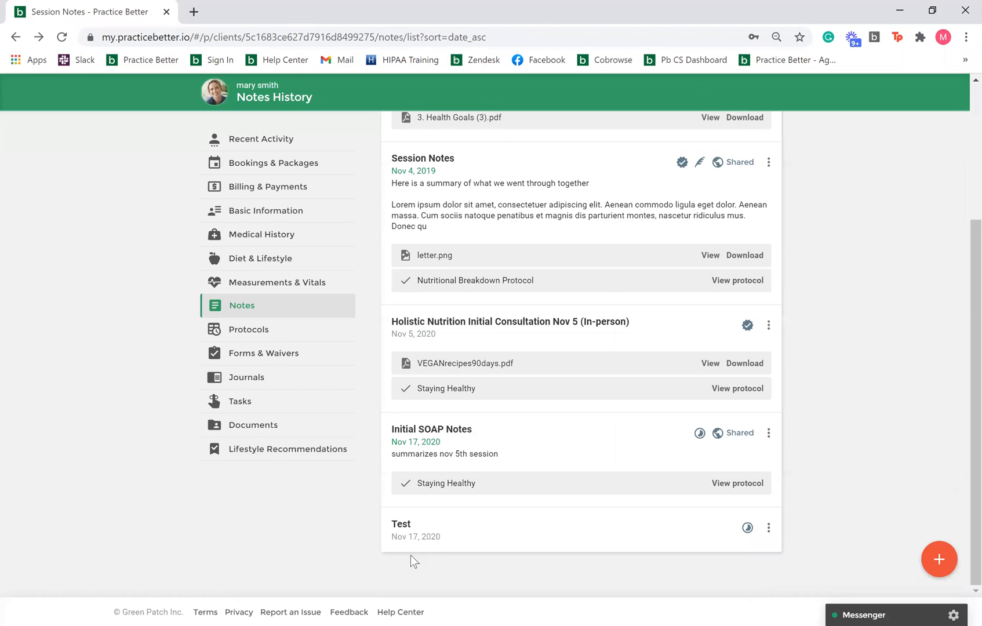
{"action": "left_click", "coordinate": [416, 527]}
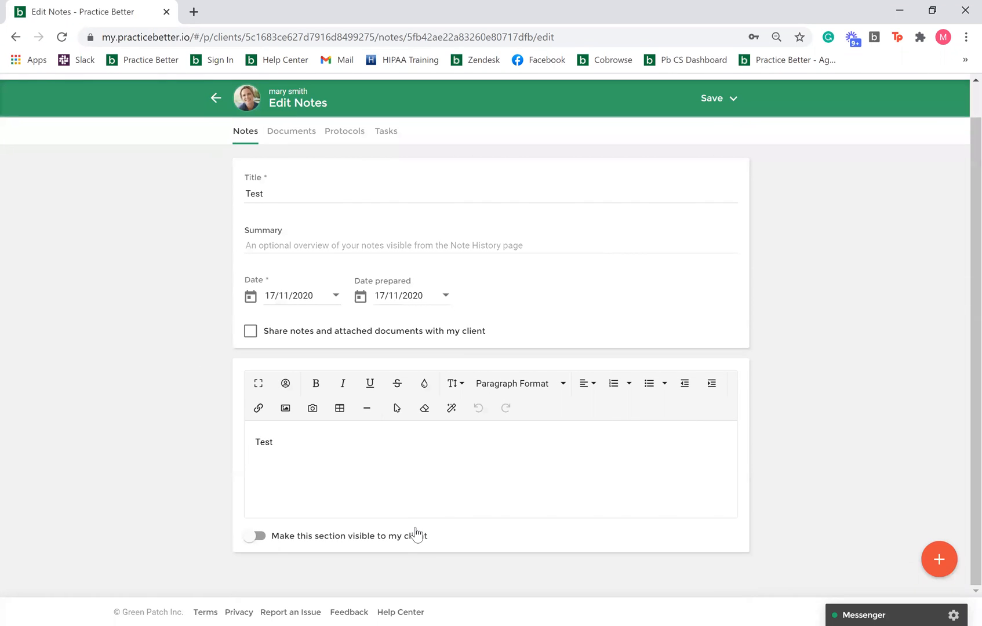
Share the Test note and its attached documents with the client and make its text section visible to them.
{"action": "left_click", "coordinate": [251, 331]}
{"action": "left_click", "coordinate": [564, 408]}
{"action": "left_click", "coordinate": [254, 537]}
{"action": "left_click", "coordinate": [935, 570]}
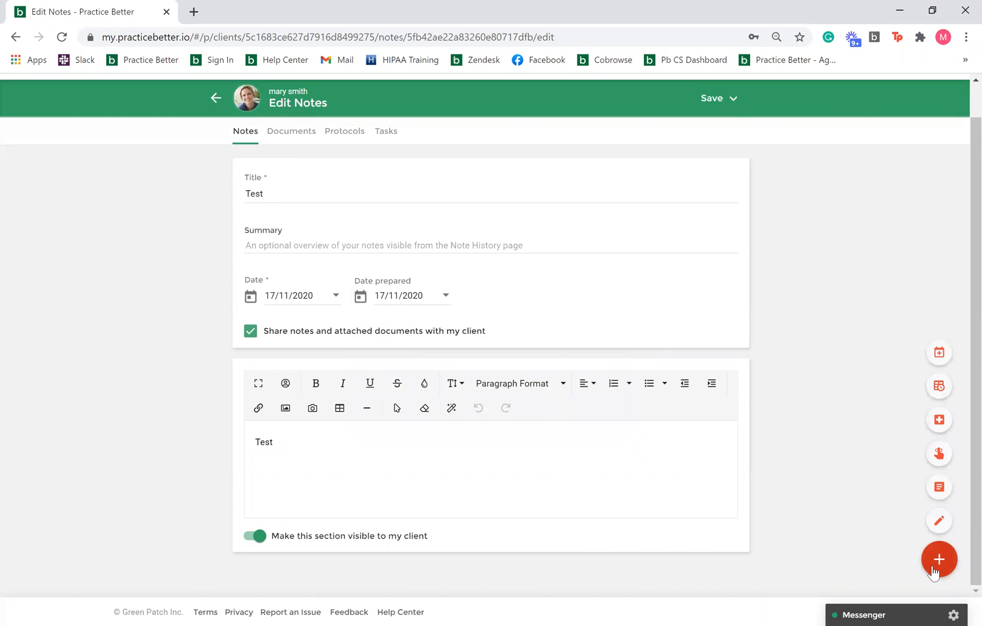
{"action": "left_click", "coordinate": [856, 234]}
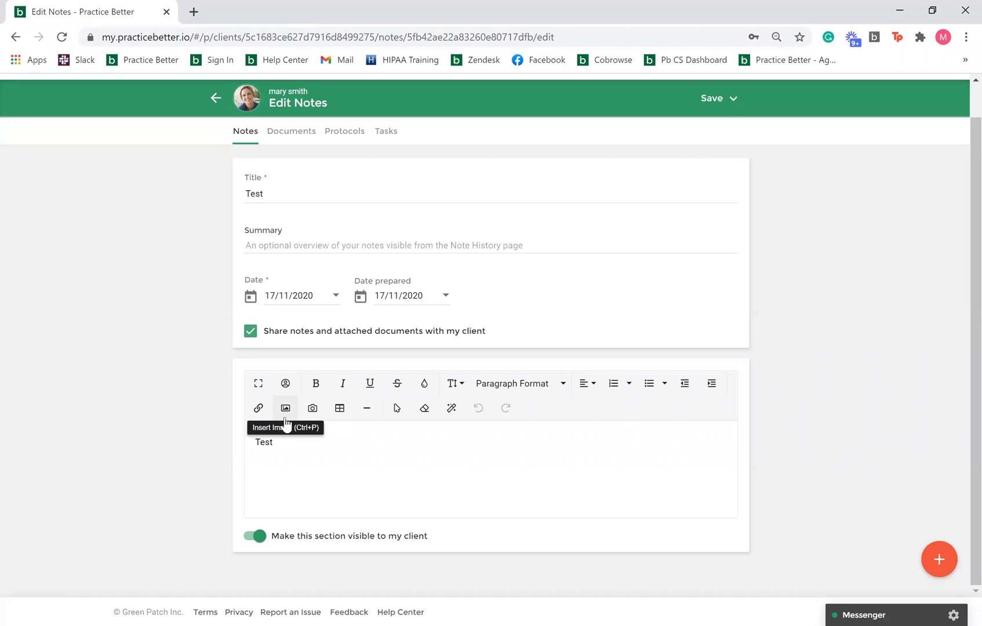
Bring up a blank quick note form from the Test note's editor and close it without adding a note.
{"action": "left_click", "coordinate": [336, 465]}
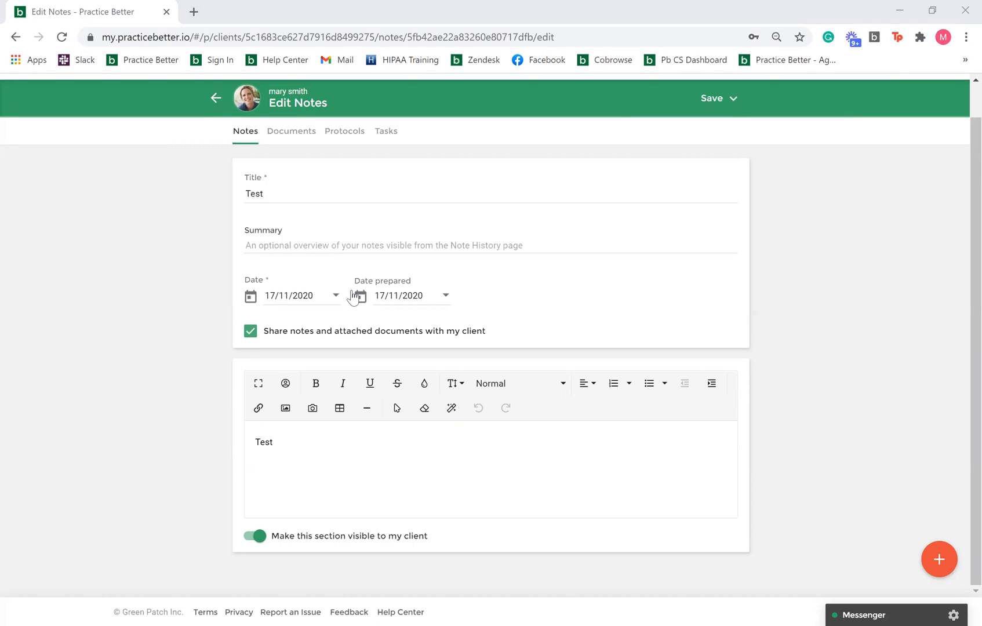
{"action": "left_click", "coordinate": [289, 390]}
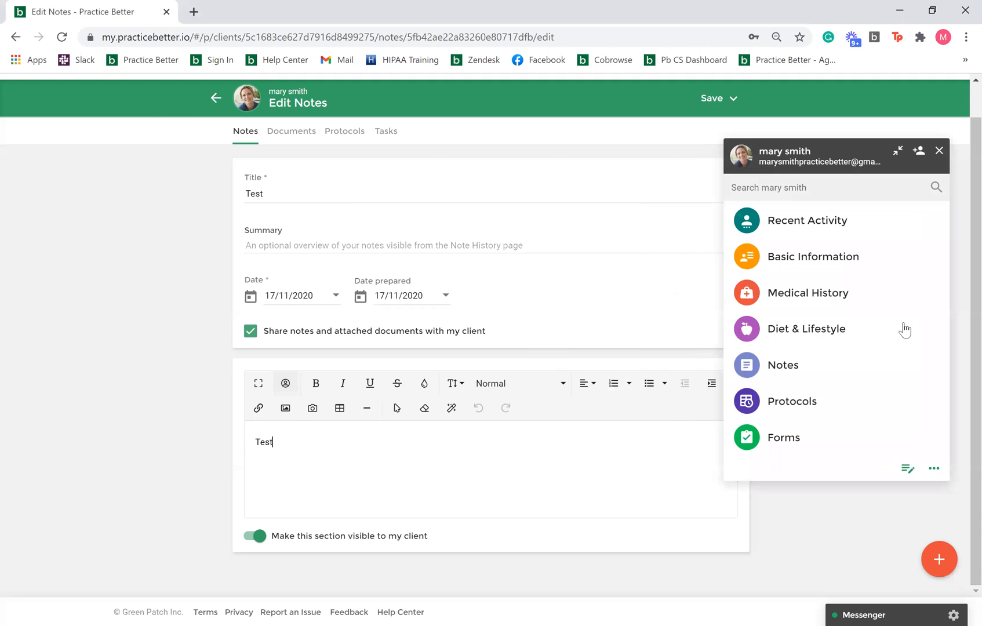
{"action": "left_click", "coordinate": [906, 469]}
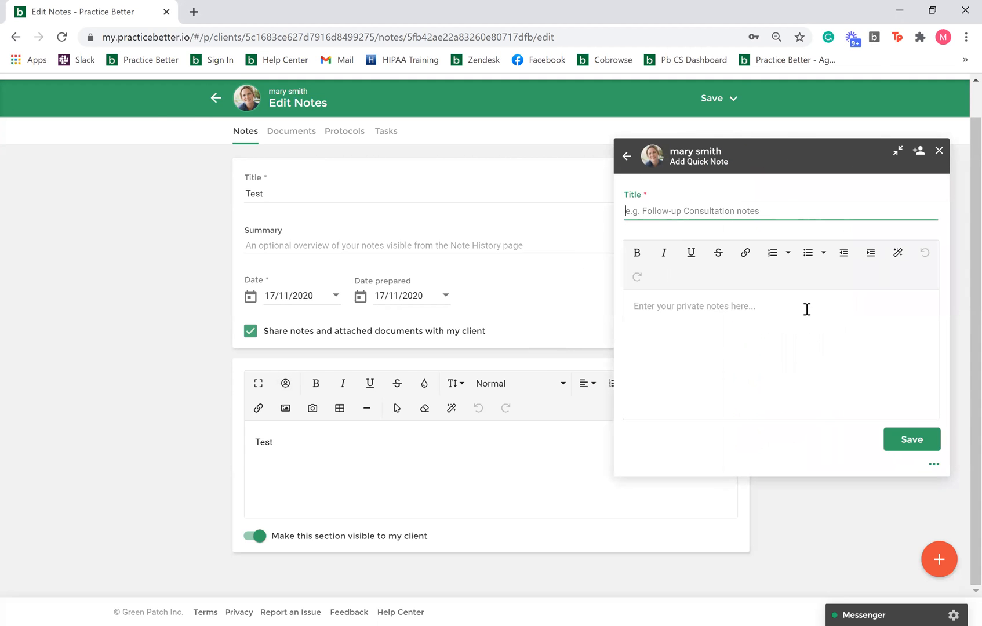
{"action": "left_click", "coordinate": [940, 151]}
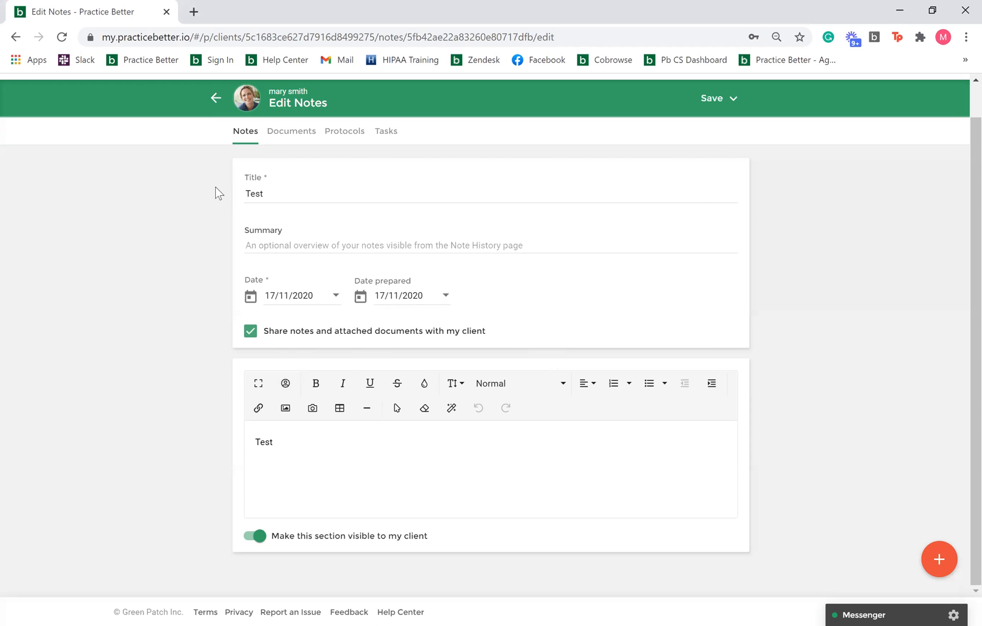